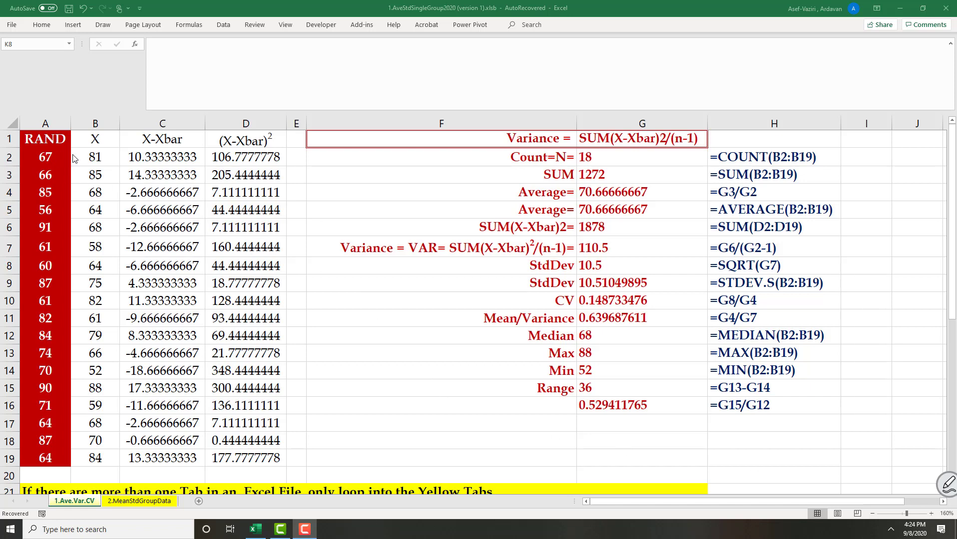
Inspect the X values in B2:B19, the random-number formulas in A2:A19 and the variance heading in row 1.
drag(92, 159, 95, 458)
drag(34, 158, 45, 458)
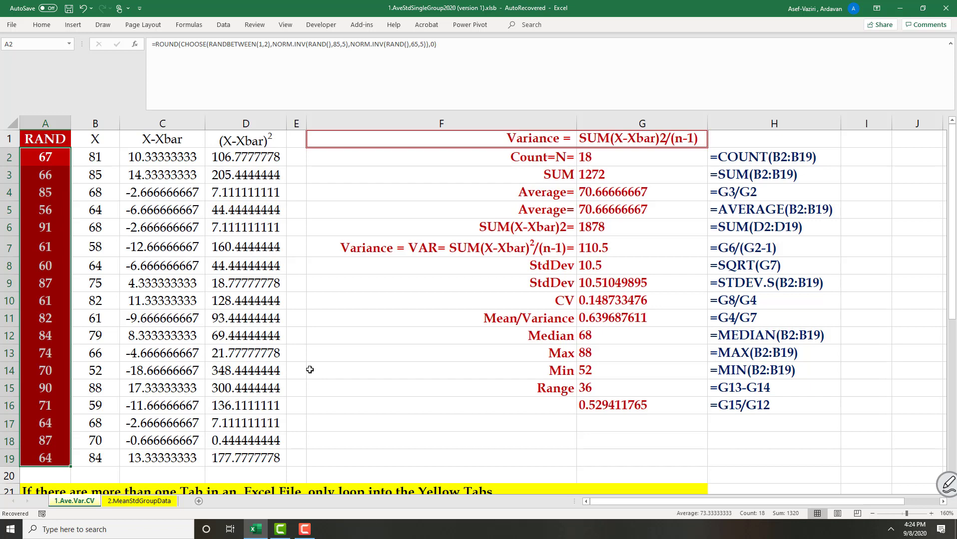
click(555, 141)
Enter the formula =COUNT(B2:B19) in G2 to count the X values.
click(595, 157)
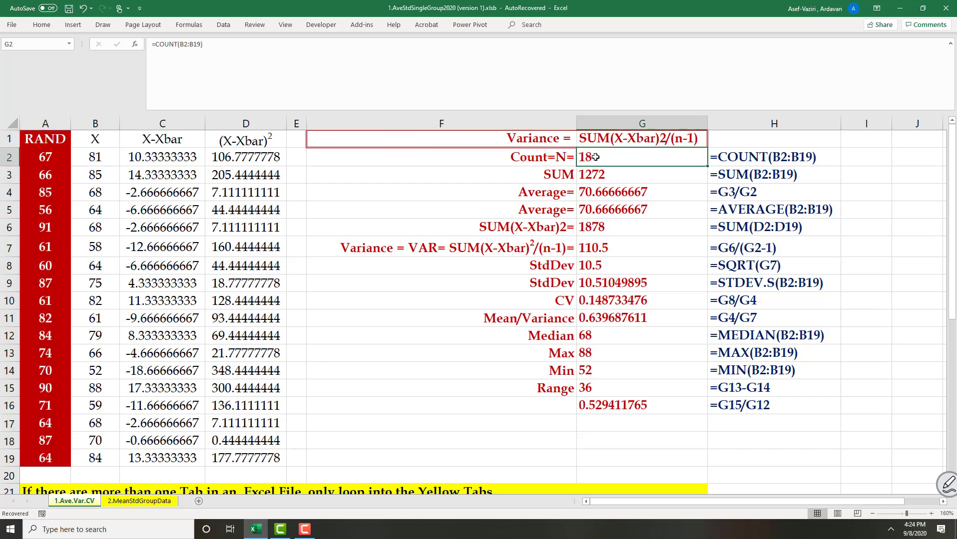
double_click(595, 157)
text(=)
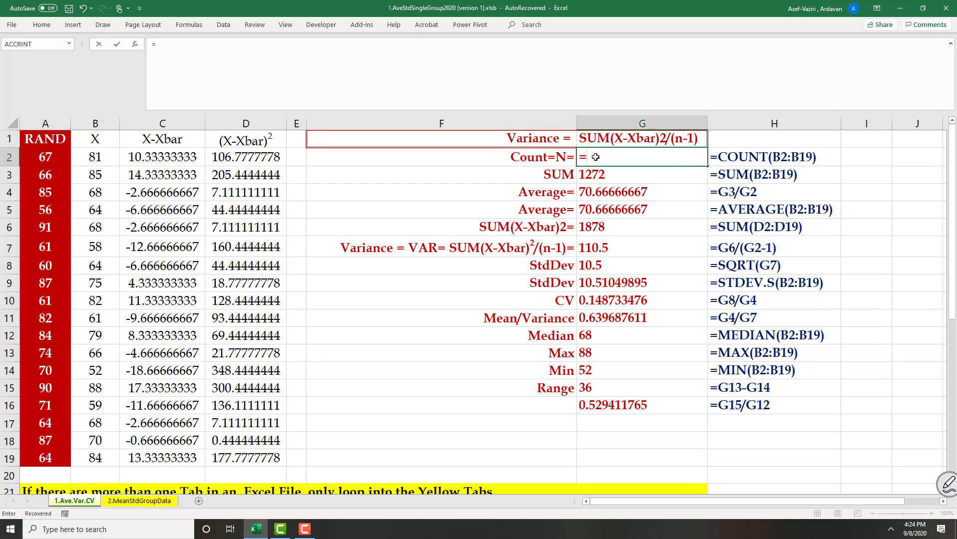
text(c)
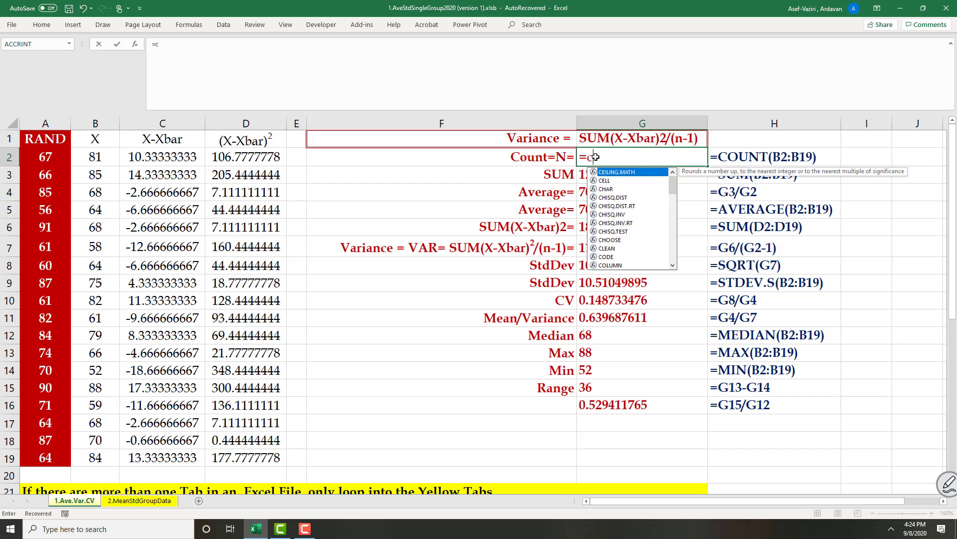
text(ount()
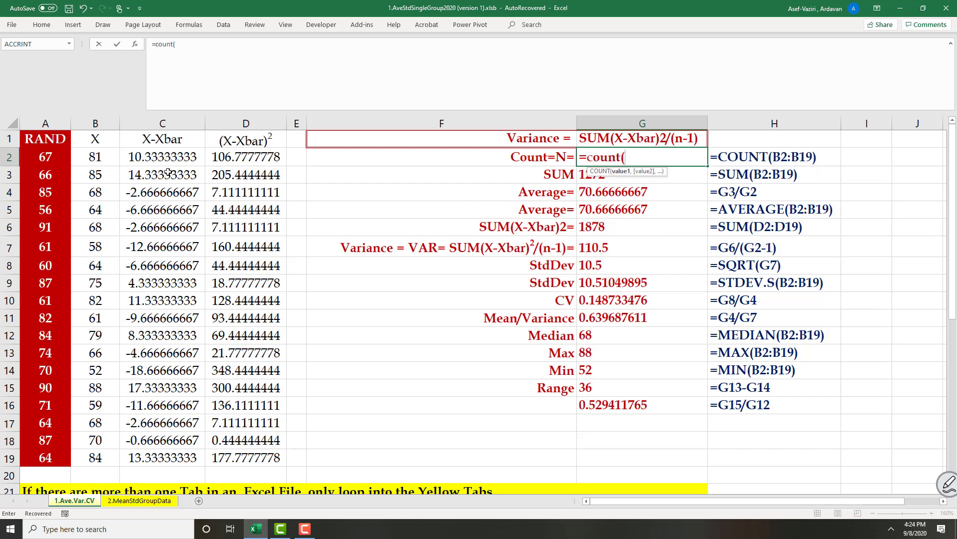
drag(114, 154, 78, 463)
text())
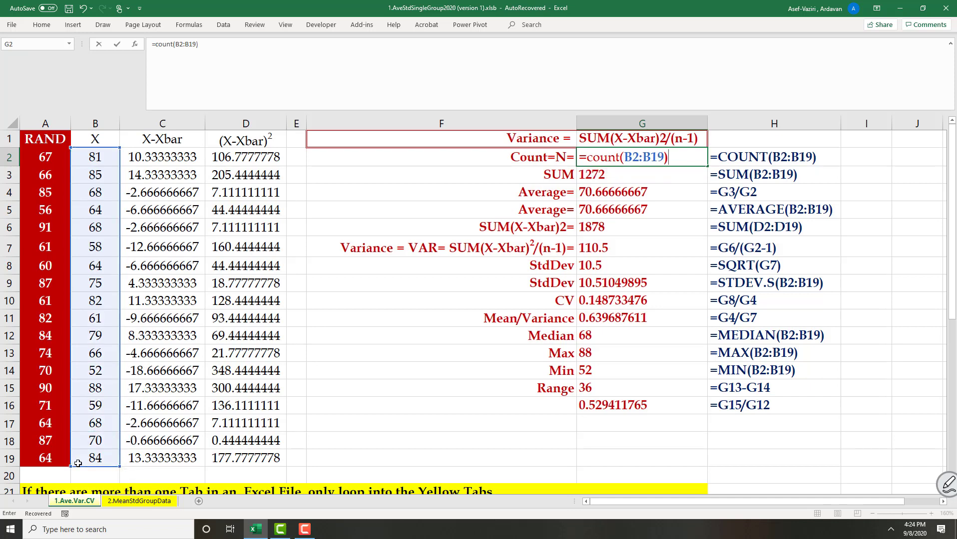
key(ctrl+Return)
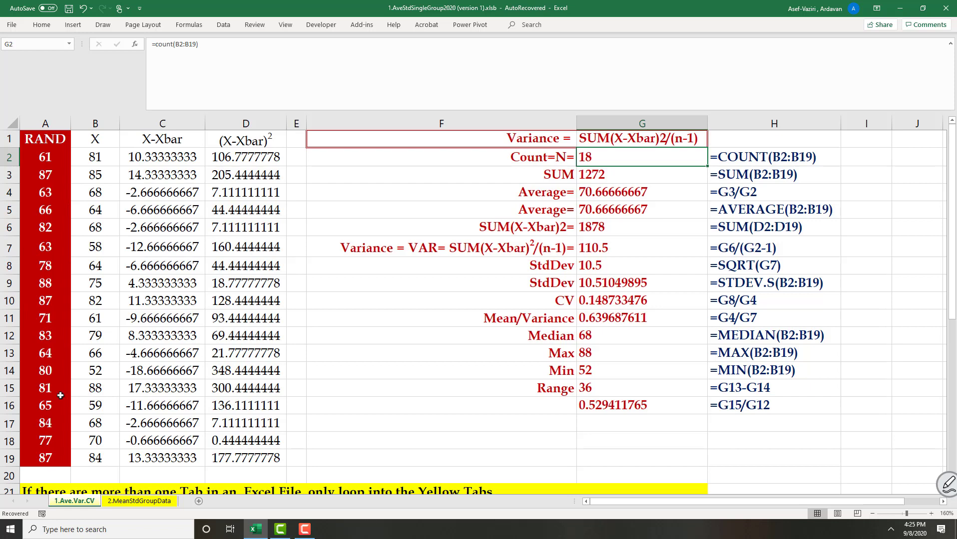
Enter the formula =SUM(B2:B19) in G3 to total the X values.
click(603, 172)
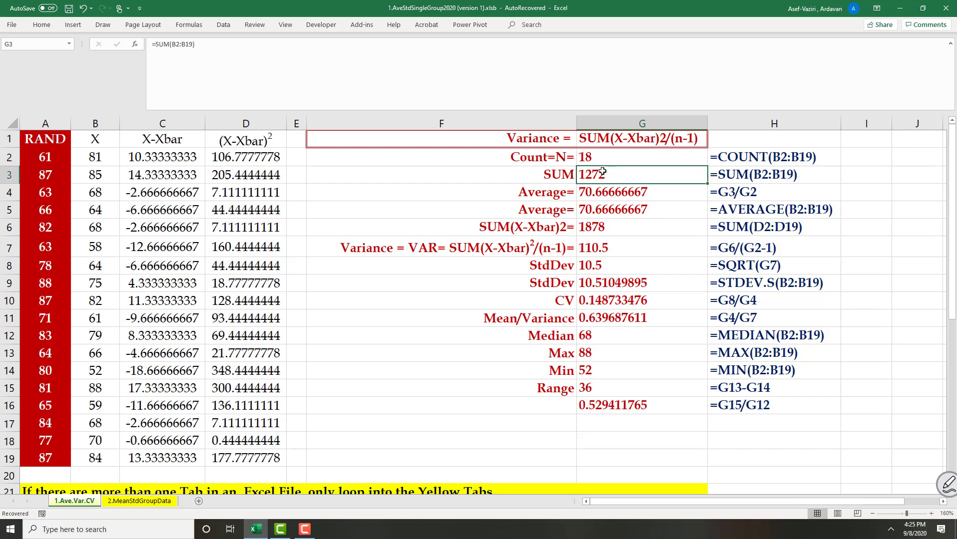
text(=sum)
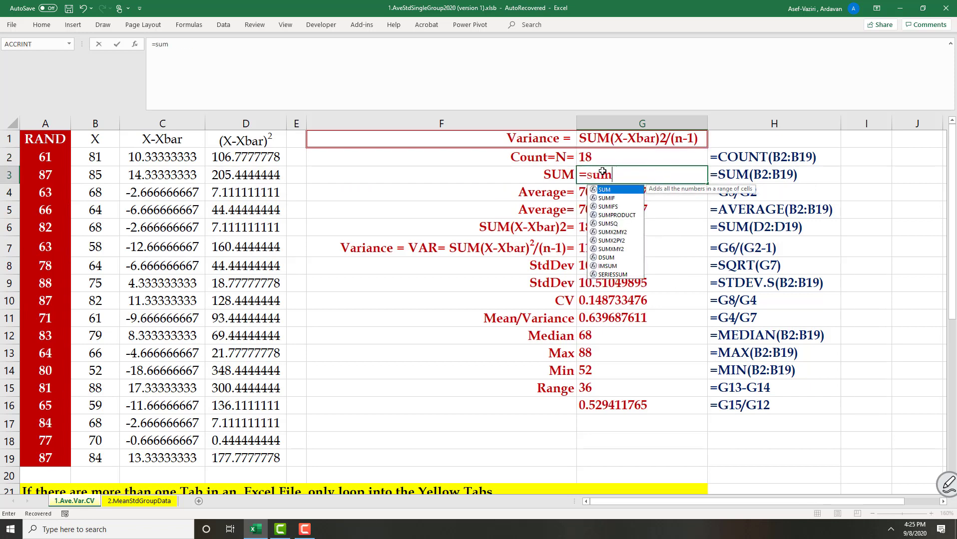
text(()
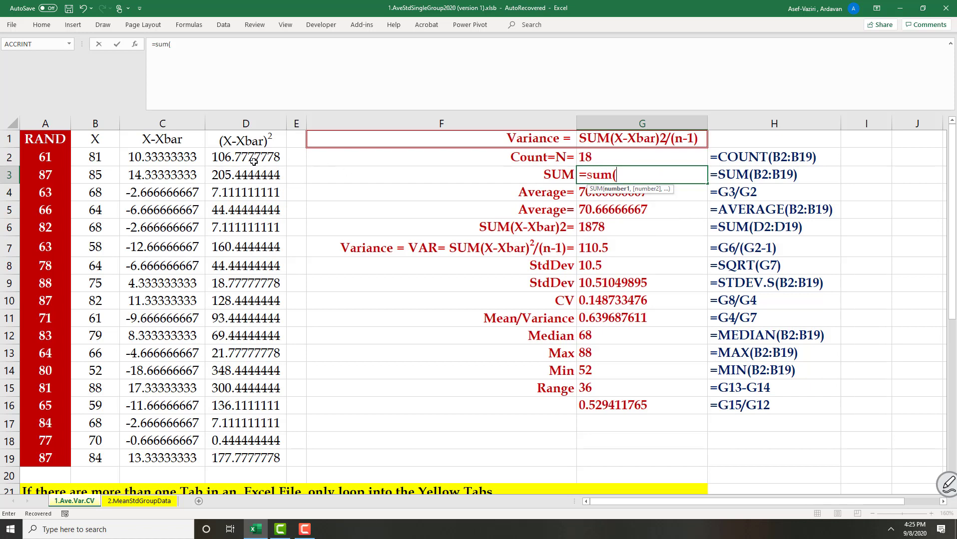
drag(106, 157, 88, 453)
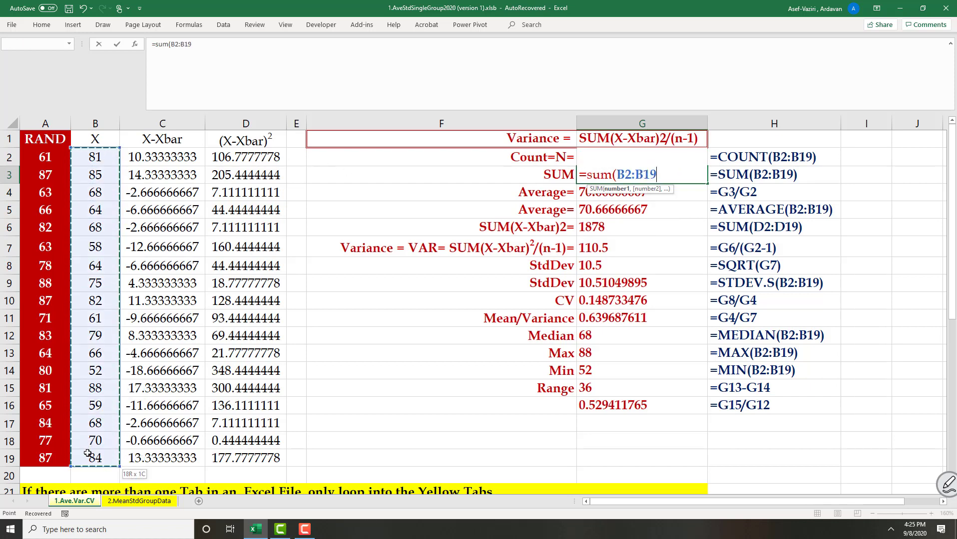
key(ctrl+Return)
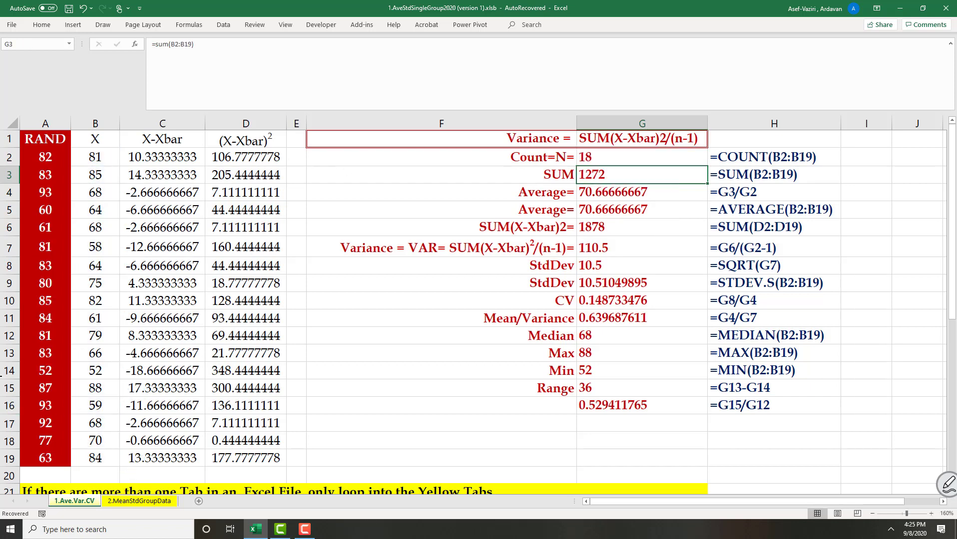
Calculate the average in G4 by dividing the sum by the count with =G3/G2.
click(610, 195)
text(=)
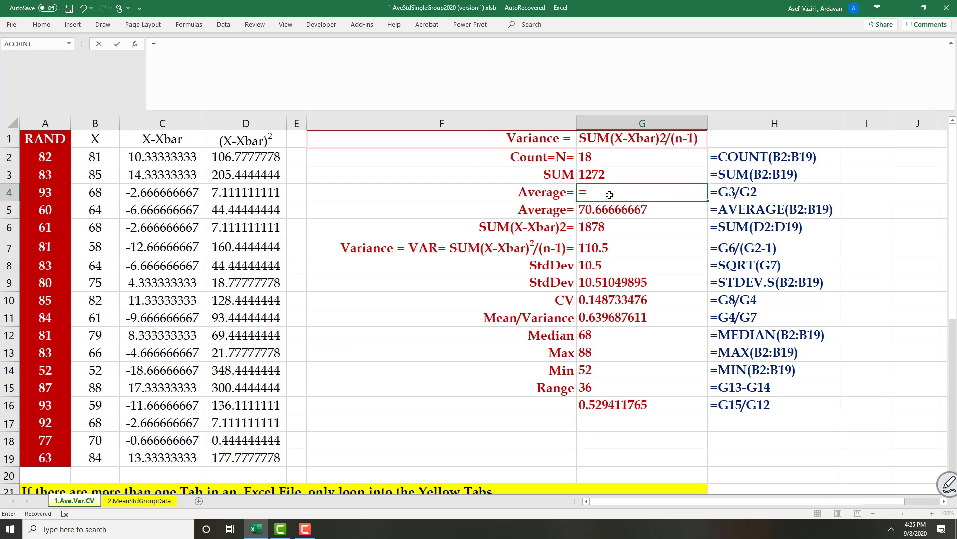
click(611, 172)
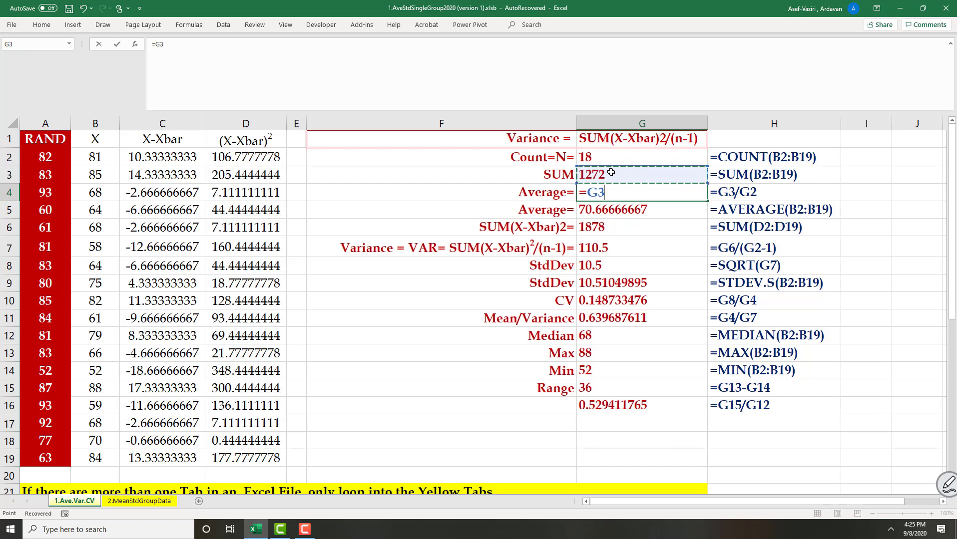
text(/)
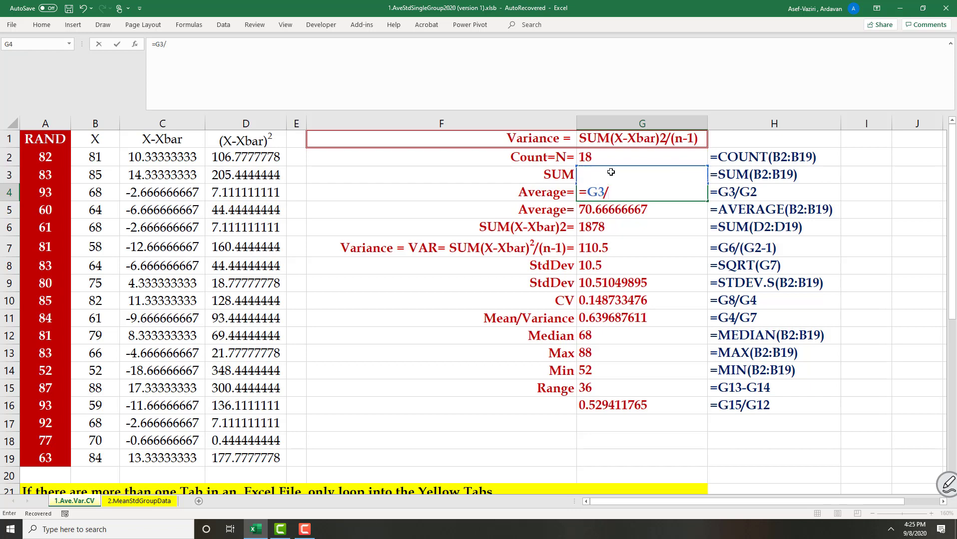
click(590, 152)
key(ctrl+Return)
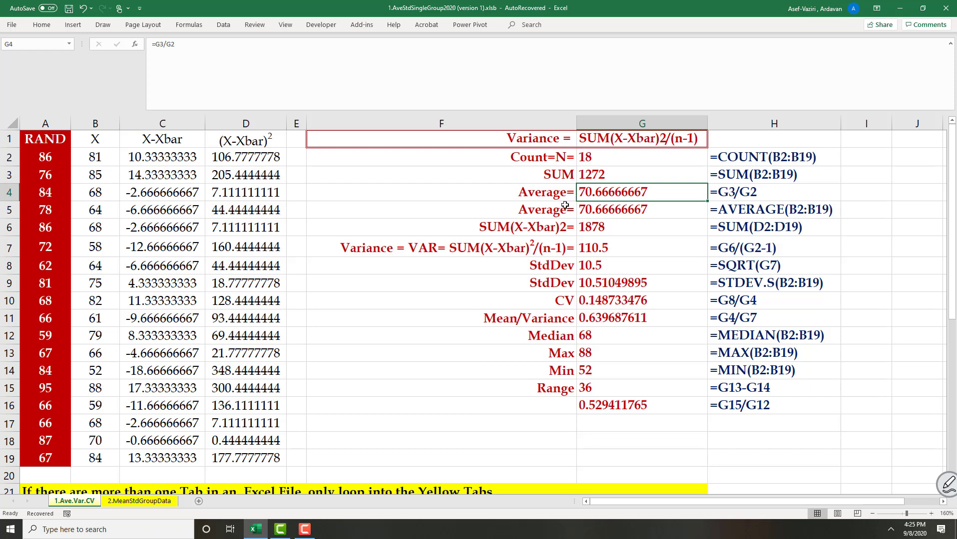
Enter the formula =AVERAGE(B2:B19) in G5 to compute the mean of X directly.
click(587, 207)
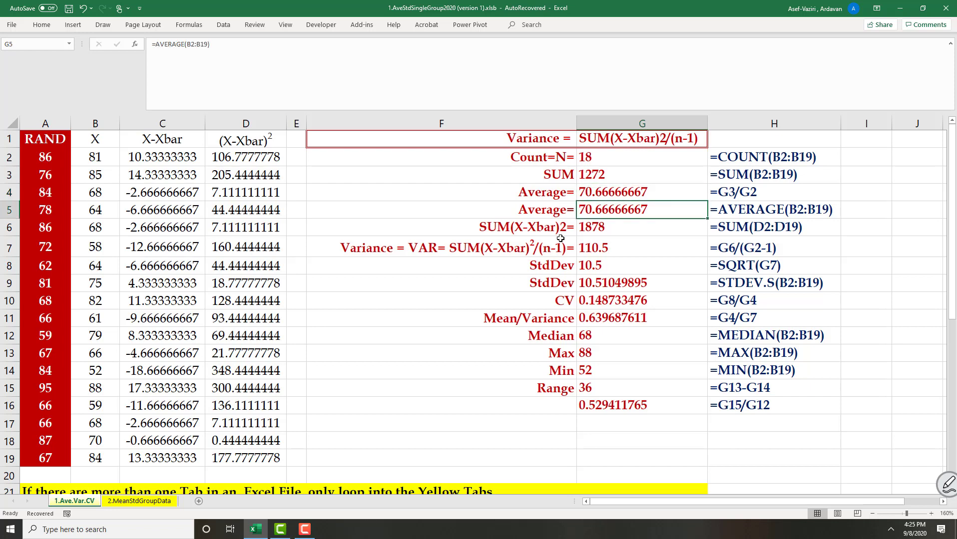
text(=average()
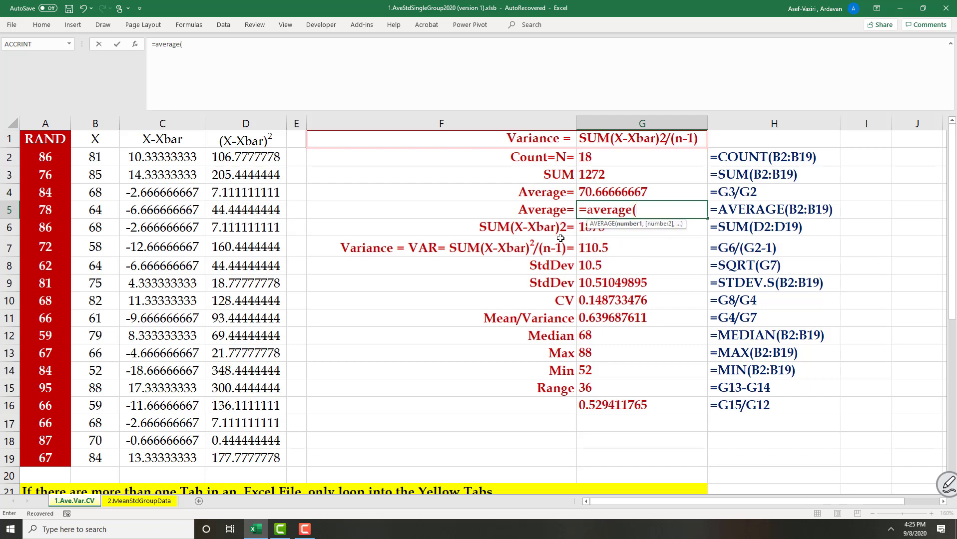
drag(102, 152, 107, 462)
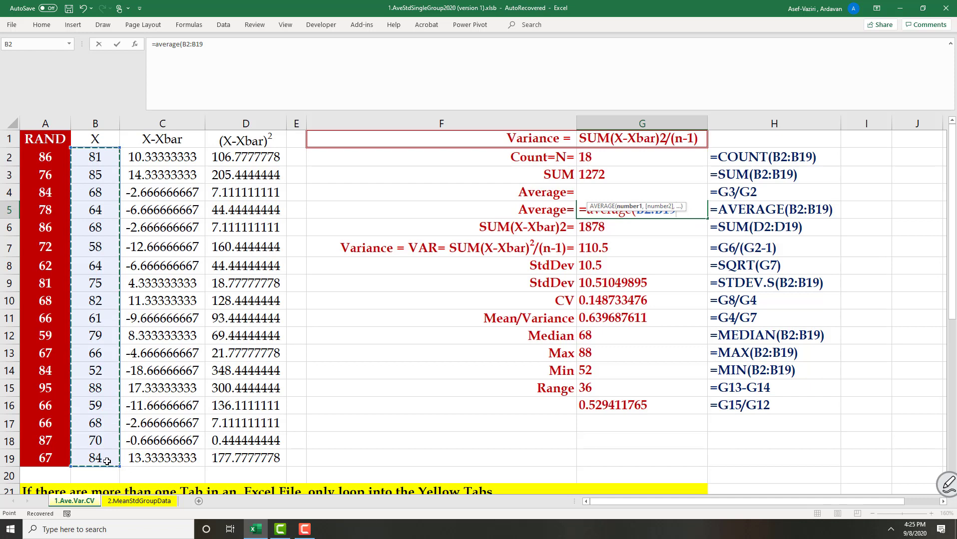
text())
key(ctrl+Return)
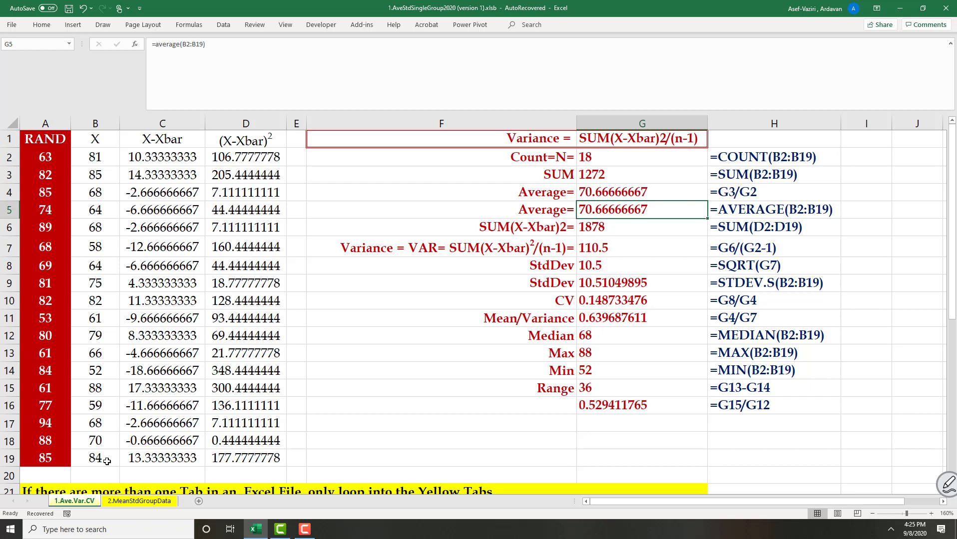
Annotate the sheet with the red pen, circling the average in G4, linking the X value in B2 to it and adding a squared mark.
click(436, 135)
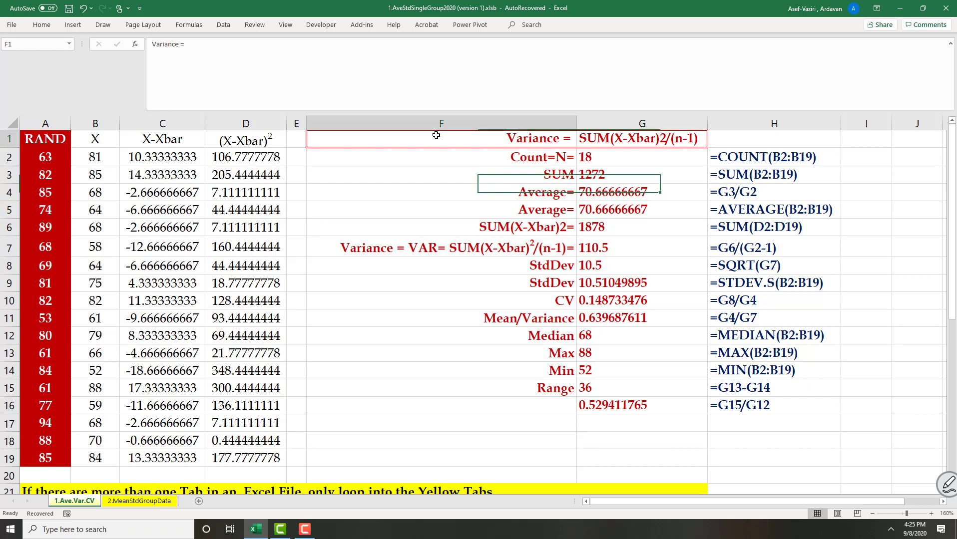
click(622, 141)
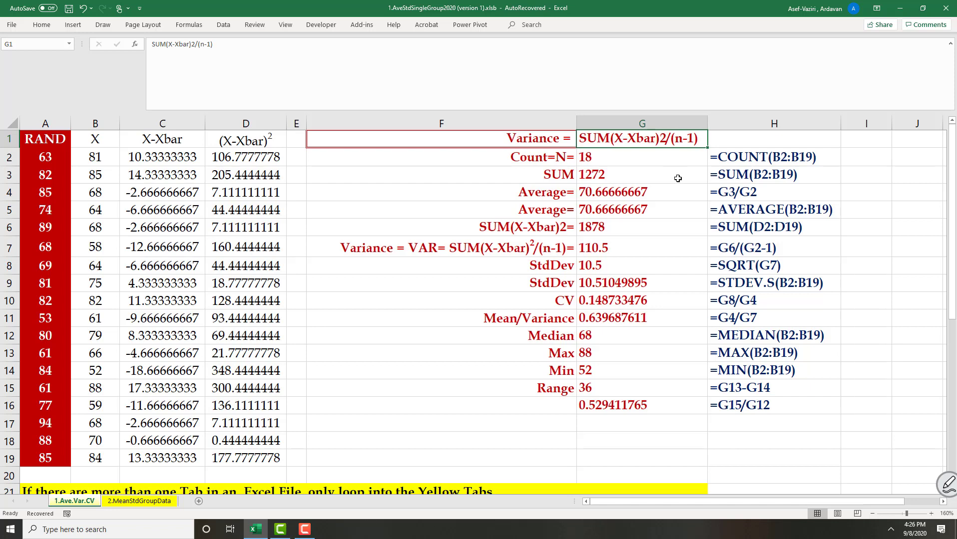
click(946, 483)
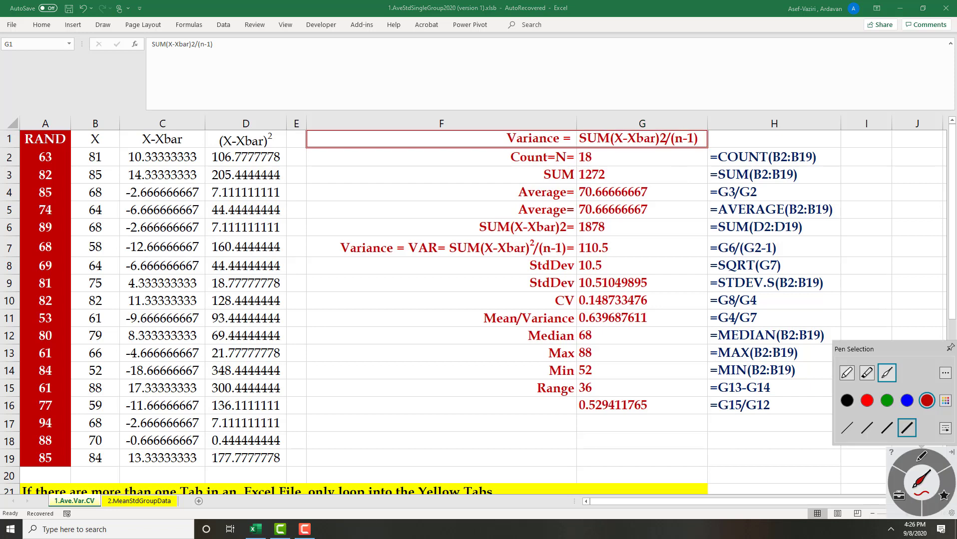
mouse_move(649, 188)
mouse_down()
mouse_move(628, 204)
mouse_move(563, 200)
mouse_move(643, 181)
mouse_move(658, 190)
mouse_up()
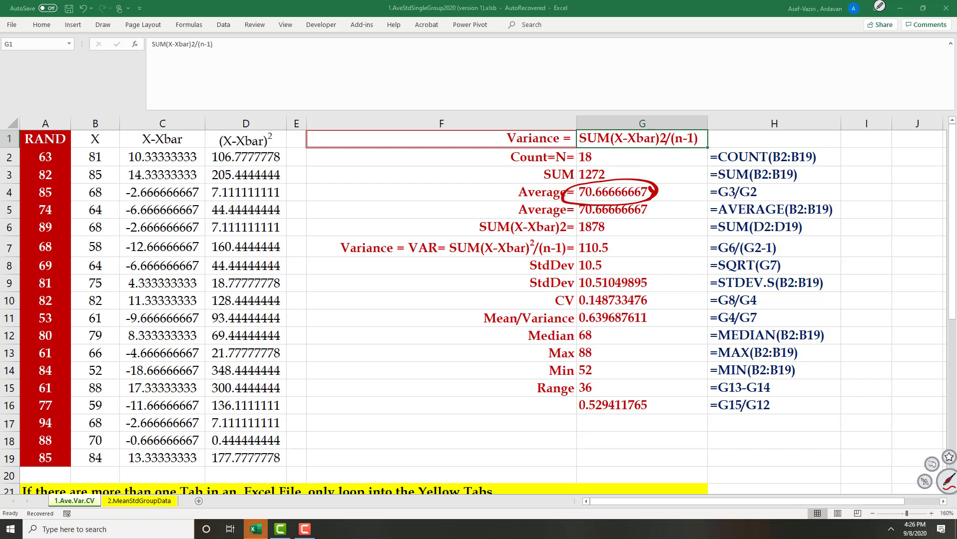
mouse_move(106, 162)
mouse_down()
mouse_move(86, 166)
mouse_move(98, 147)
mouse_move(108, 159)
mouse_move(566, 192)
mouse_up()
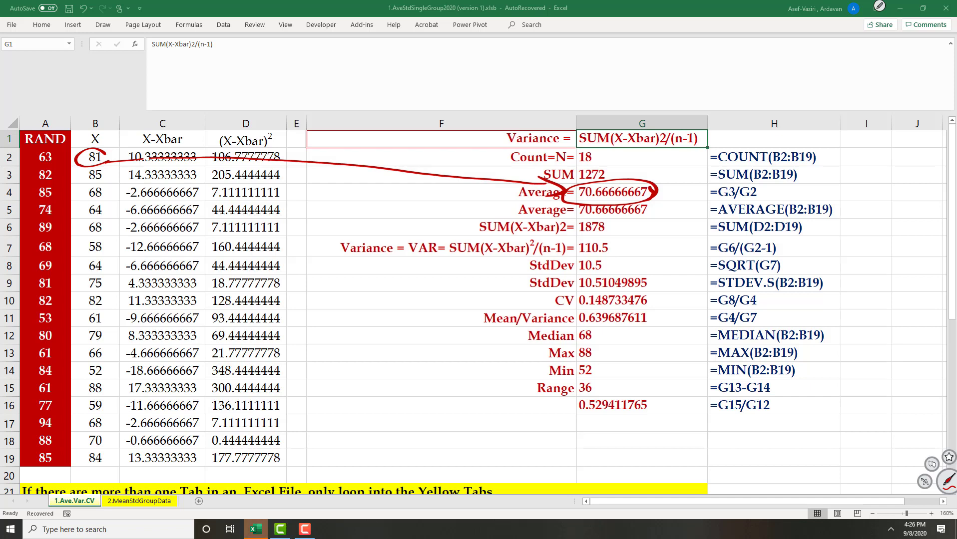
drag(670, 174, 665, 218)
click(73, 193)
mouse_move(681, 161)
mouse_down()
mouse_move(674, 176)
mouse_move(703, 177)
mouse_up()
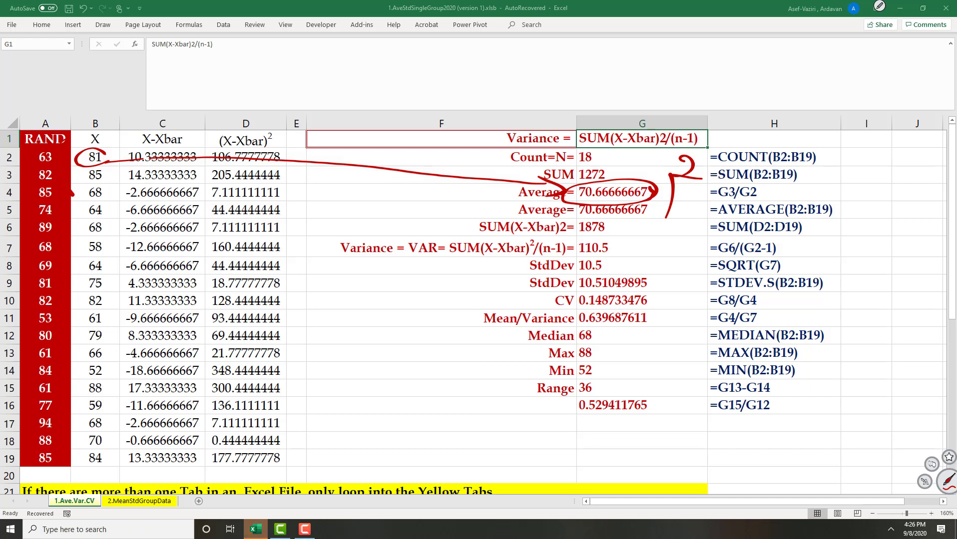
Mark the (X-Xbar) term, its exponent and the (n-1) divisor in G1 with the pen, and clear all the ink.
mouse_move(645, 159)
mouse_down()
mouse_move(608, 151)
mouse_move(642, 116)
mouse_move(649, 160)
mouse_move(633, 168)
mouse_up()
drag(700, 87, 662, 131)
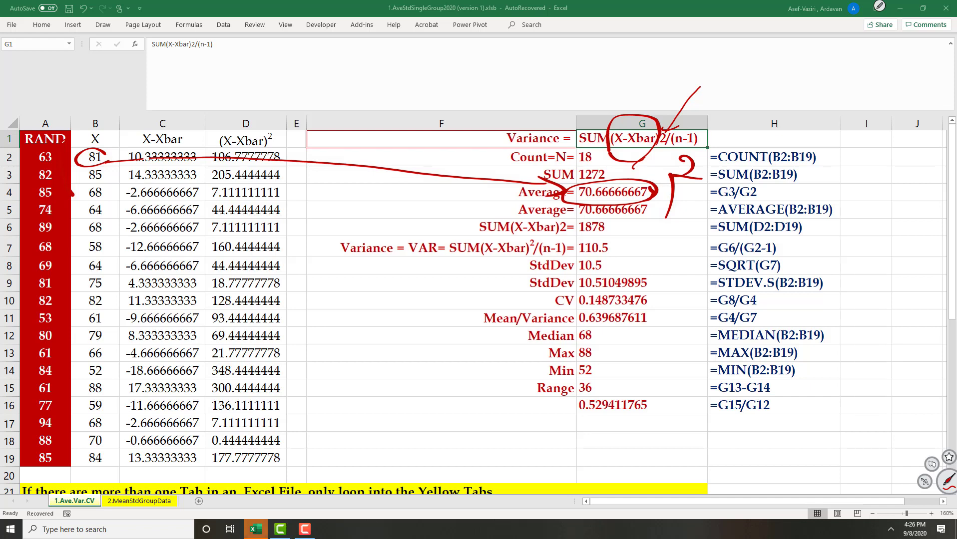
mouse_move(706, 135)
mouse_down()
mouse_move(695, 151)
mouse_move(670, 132)
mouse_move(709, 146)
mouse_up()
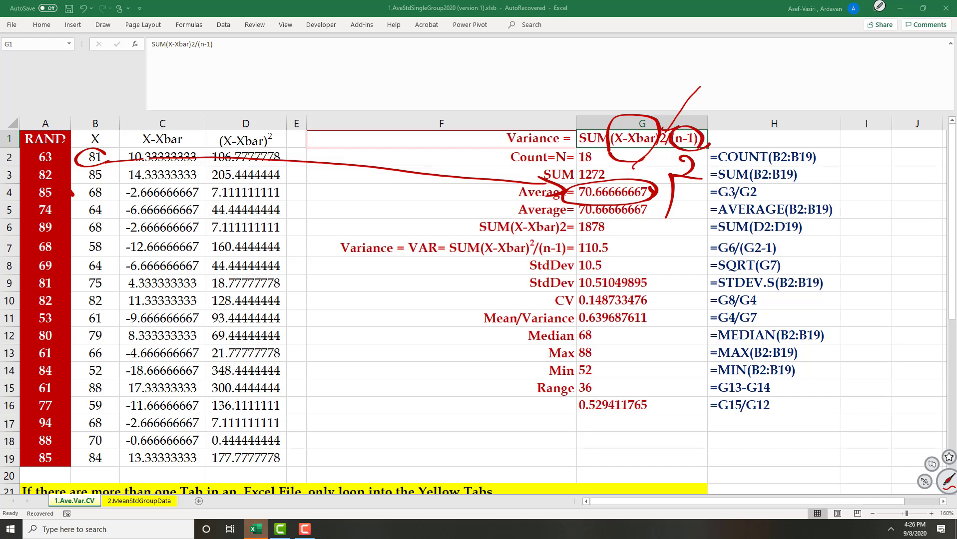
key(Escape)
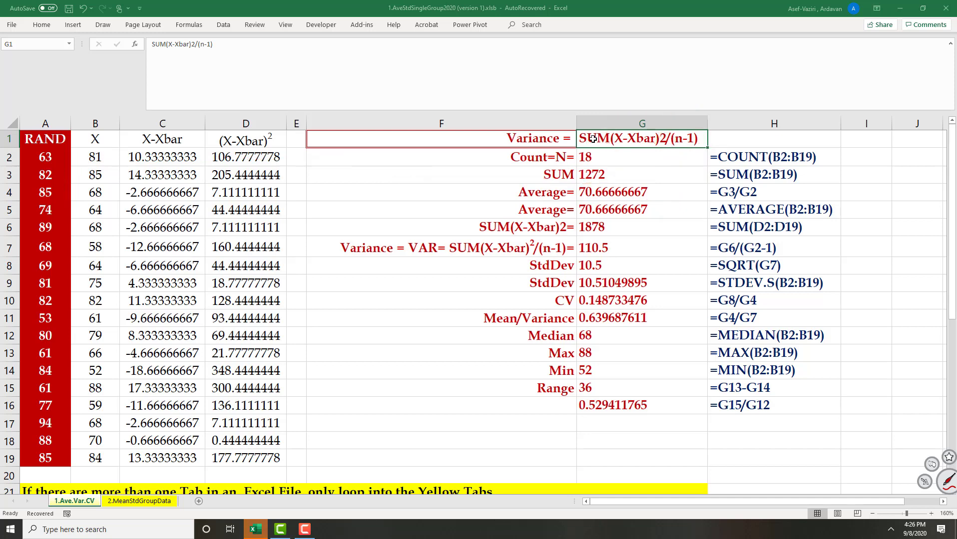
Insert a caret before the exponent in G1 so the variance text reads SUM(X-Xbar)^2/(n-1).
click(195, 46)
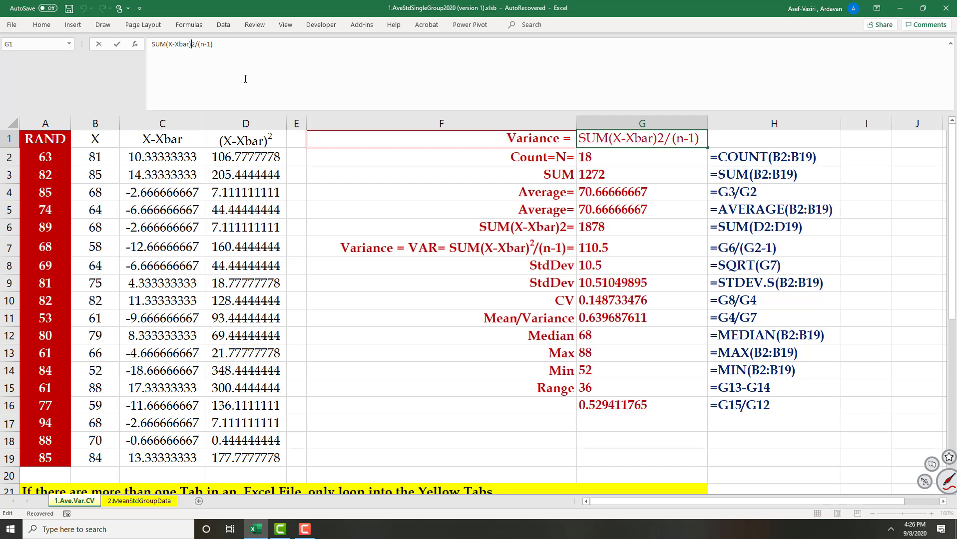
text(^)
key(alt+Return)
key(Return)
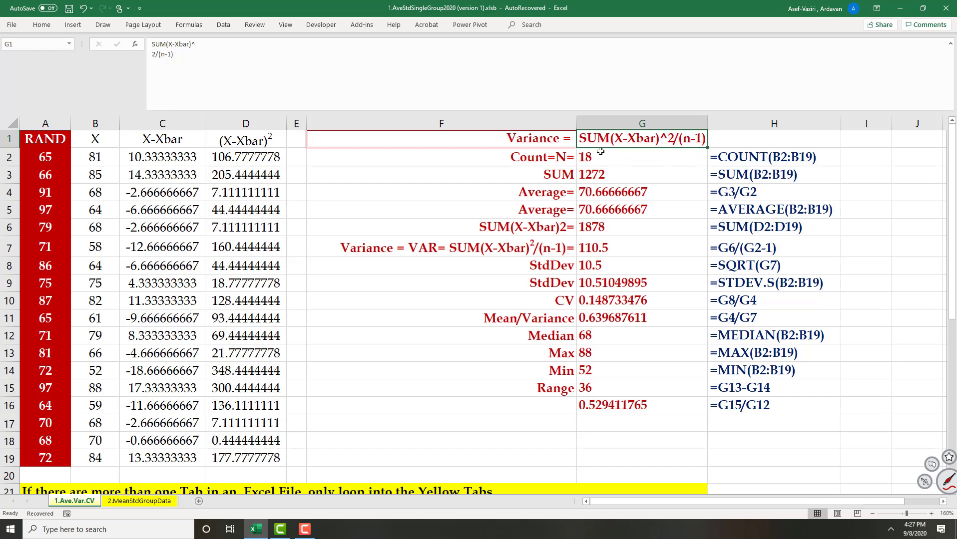
Enclose the sum of squares in G1 in square brackets so the text reads [SUM(X-Xbar)^2]/(n-1).
double_click(582, 140)
text(])
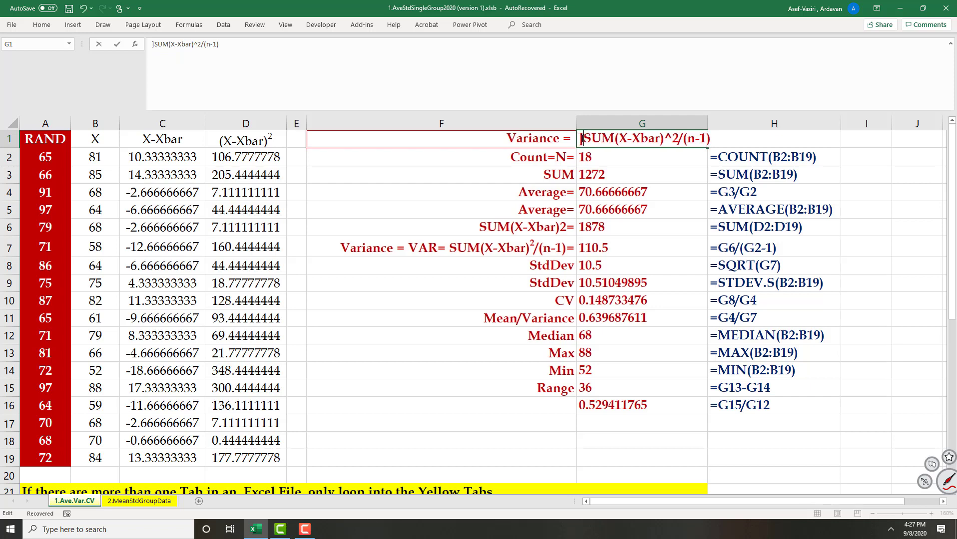
key(BackSpace)
text([)
click(678, 138)
text(])
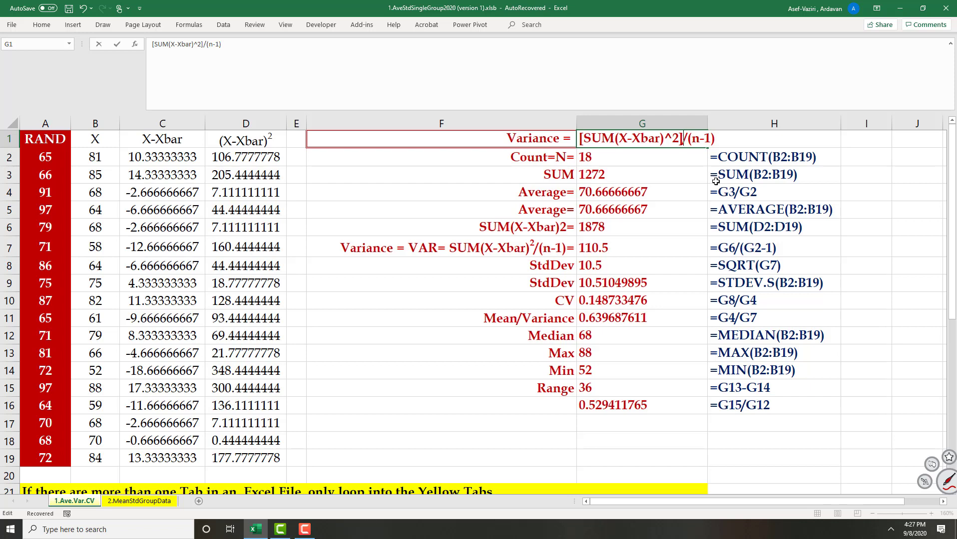
click(245, 157)
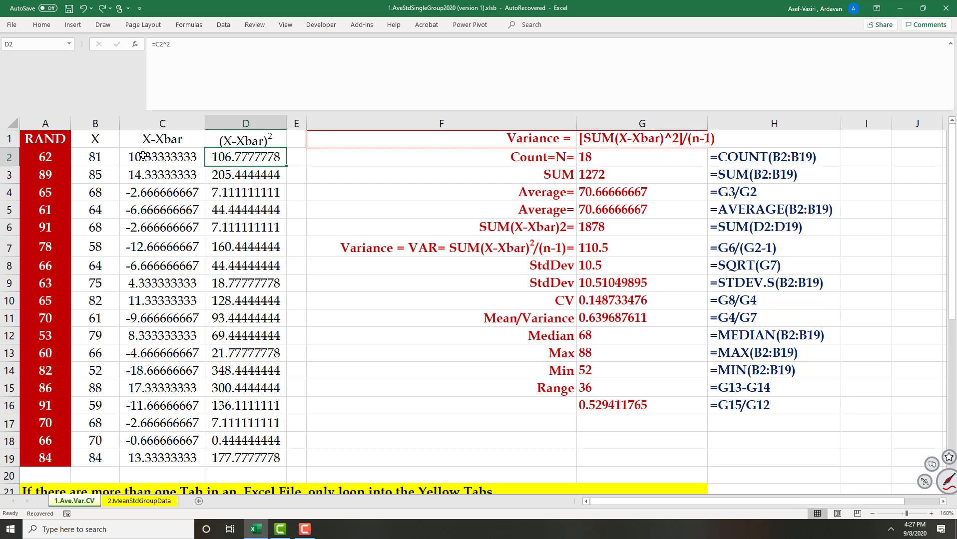
Enter =B2-$G$4 in C2 to compute the deviation from the average and fill it down through C19.
click(143, 156)
text(=)
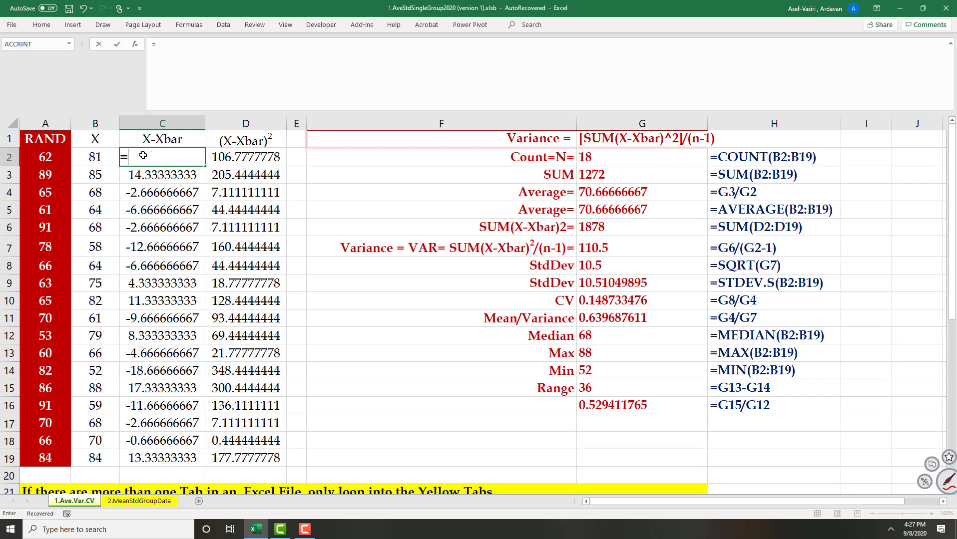
click(101, 157)
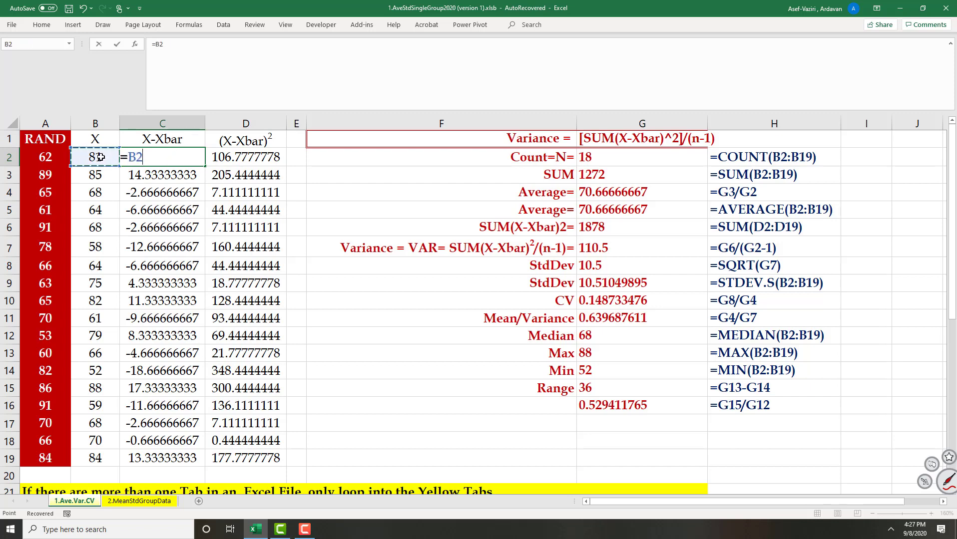
text(-)
click(621, 192)
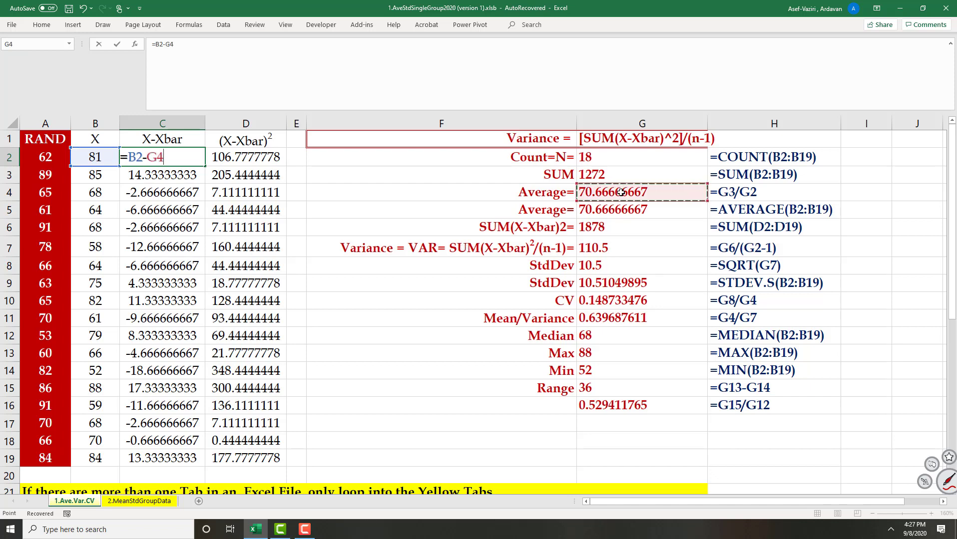
key(F4)
text())
click(189, 157)
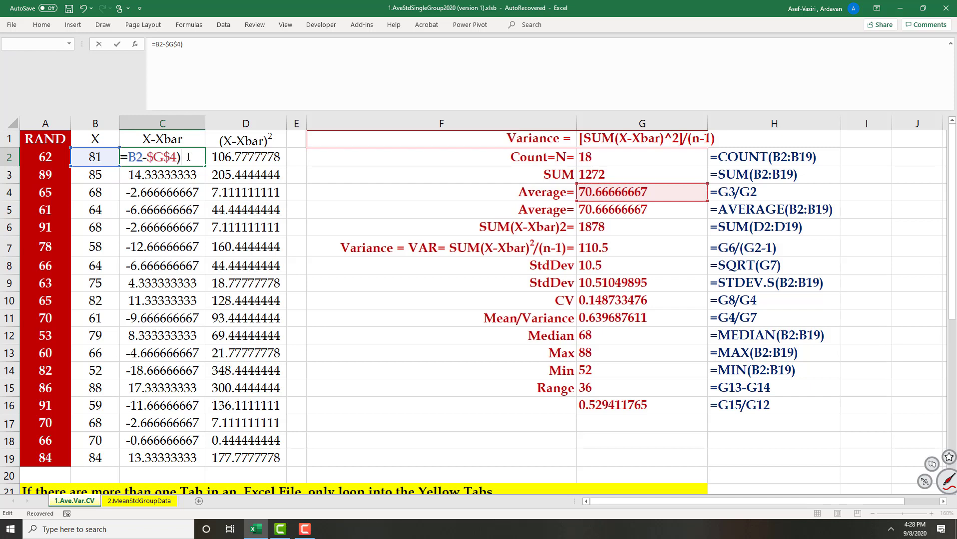
key(BackSpace)
key(ctrl+Return)
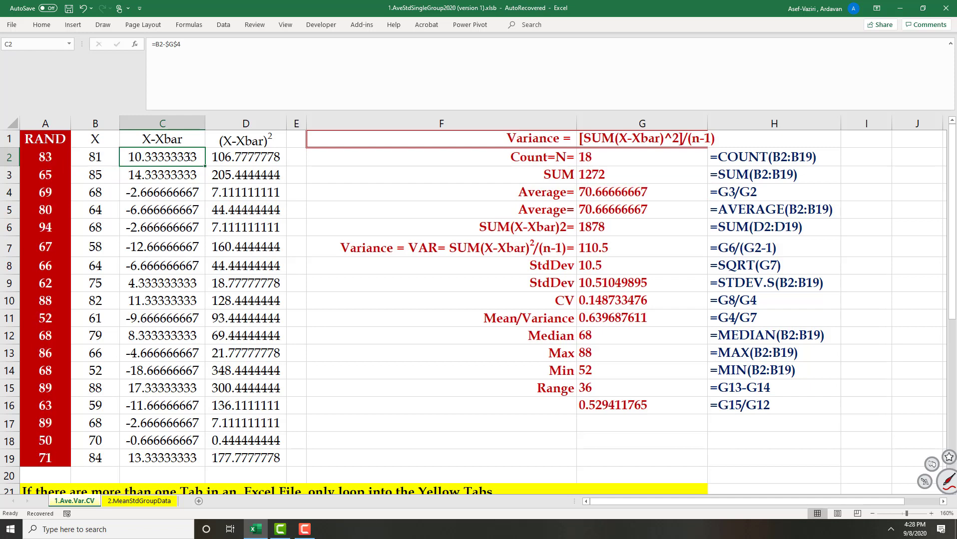
drag(204, 168, 195, 461)
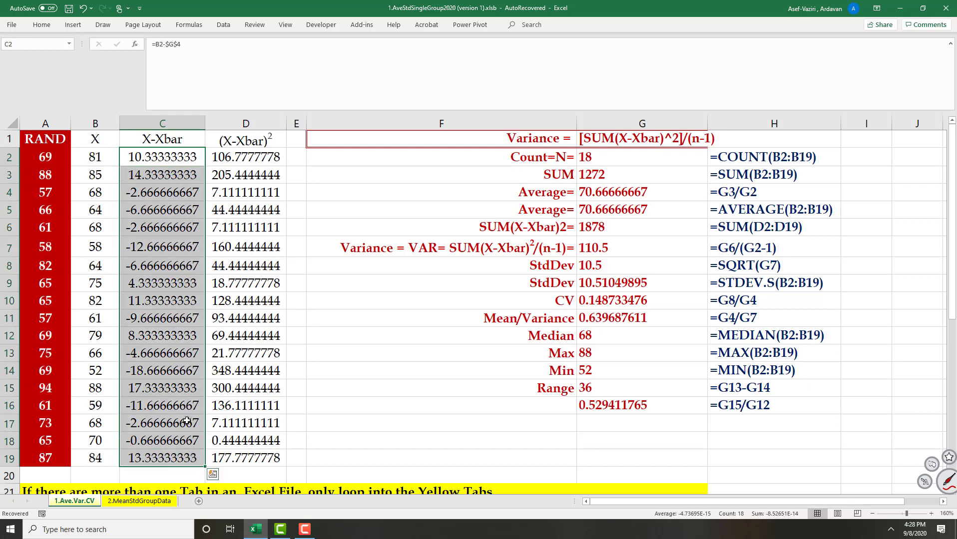
Review the X value in B2, the average in G4, the deviations in C2:C19 and the variance formula in G1.
click(91, 157)
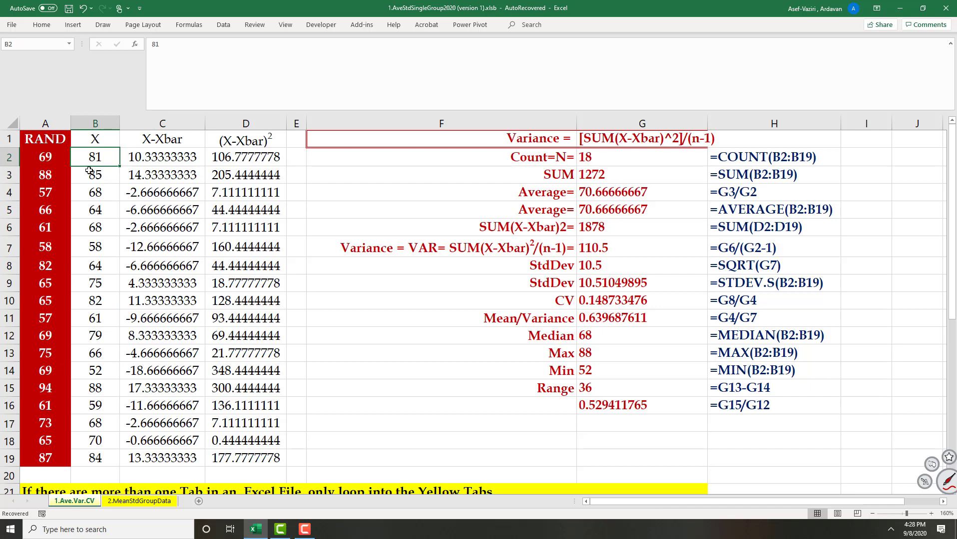
click(599, 196)
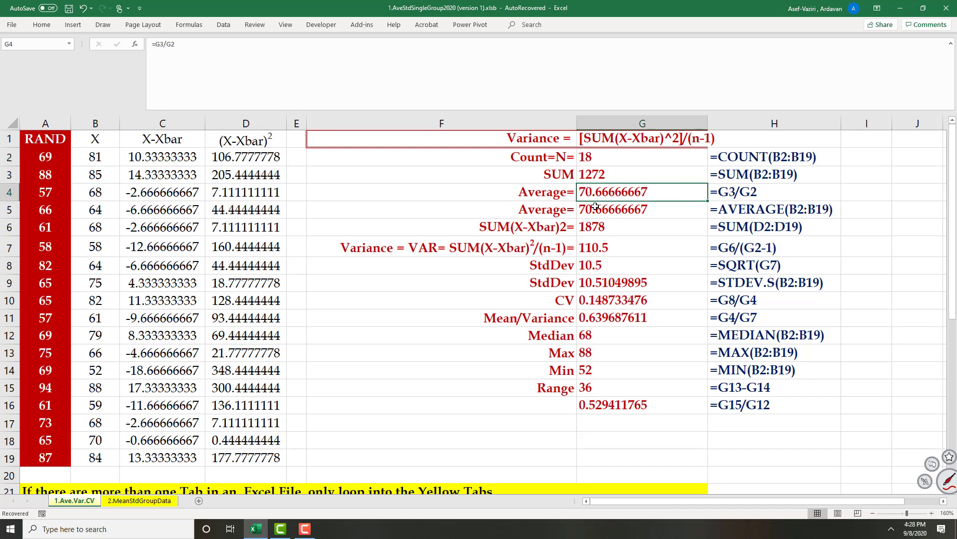
click(185, 159)
drag(184, 168, 185, 458)
click(652, 142)
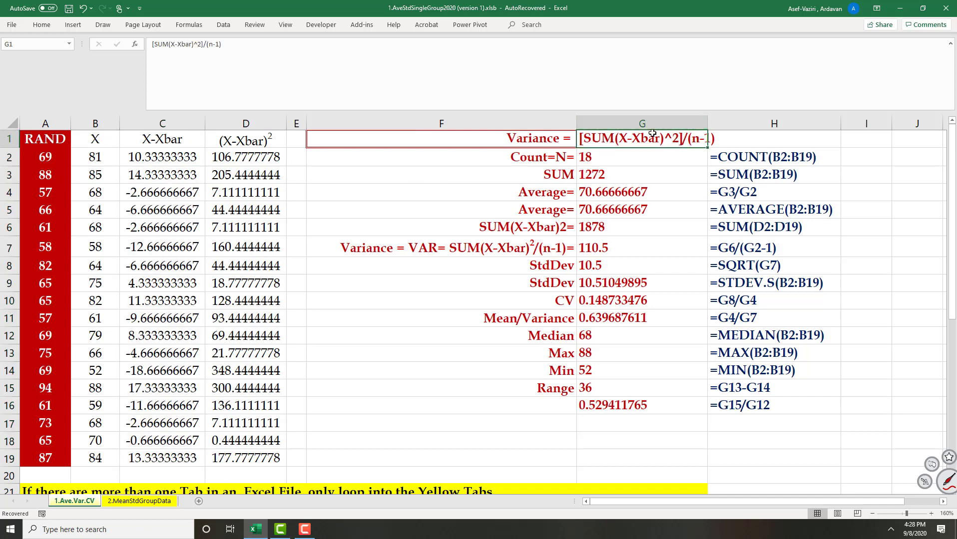
Enter =C2^2 in D2 to square the deviation and fill the formula down through D19.
click(231, 158)
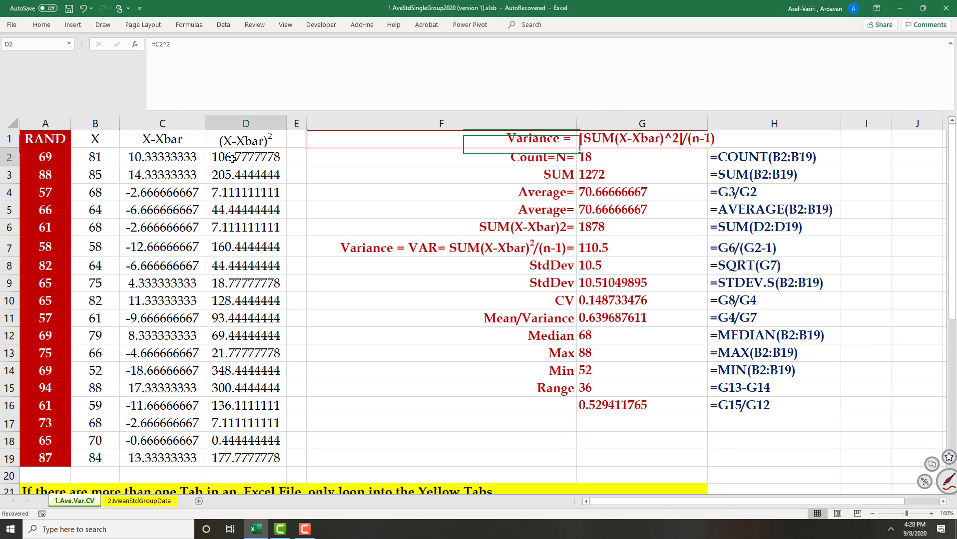
text(=)
click(191, 159)
text(^2)
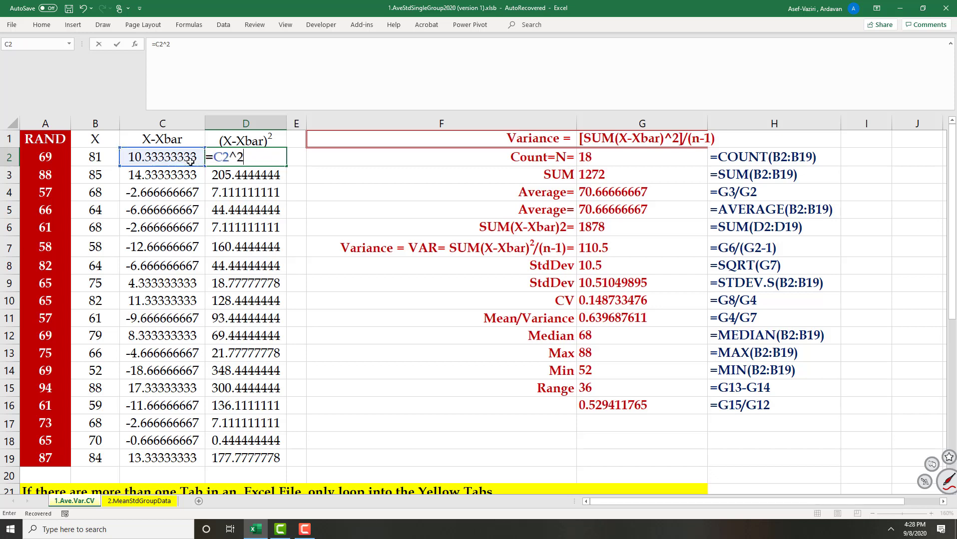
key(ctrl+Return)
drag(286, 166, 286, 462)
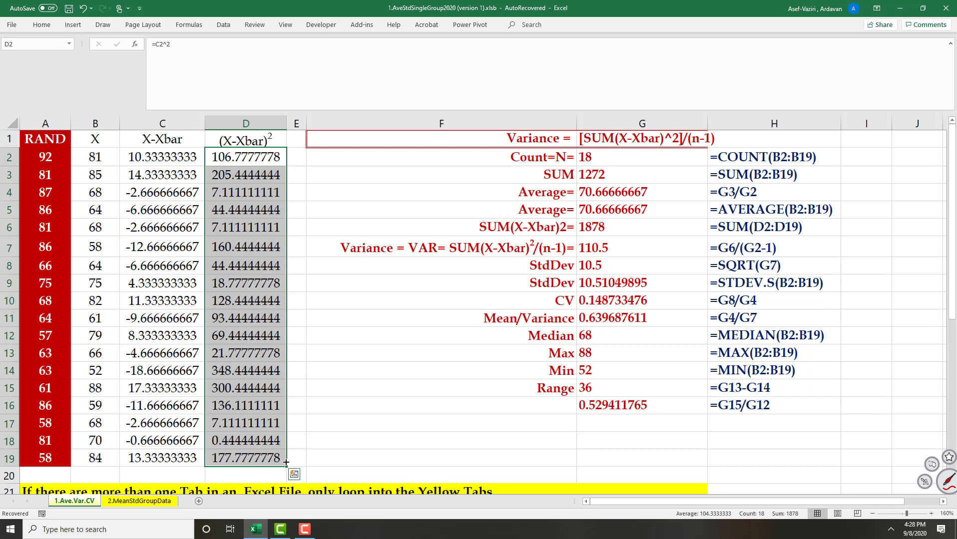
Sum the squared deviations in G6 with the formula =sum(D2:D19).
click(637, 225)
text(=sum()
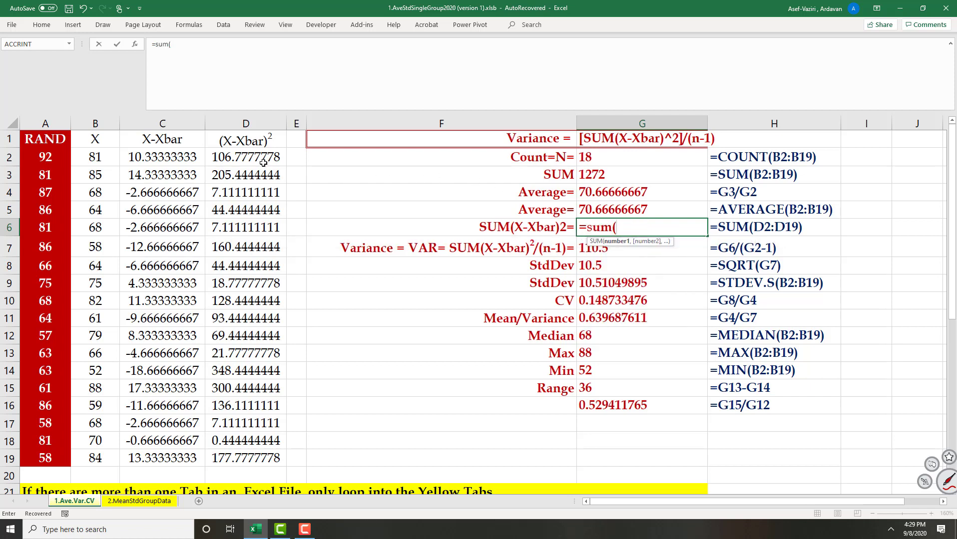
drag(262, 158, 261, 468)
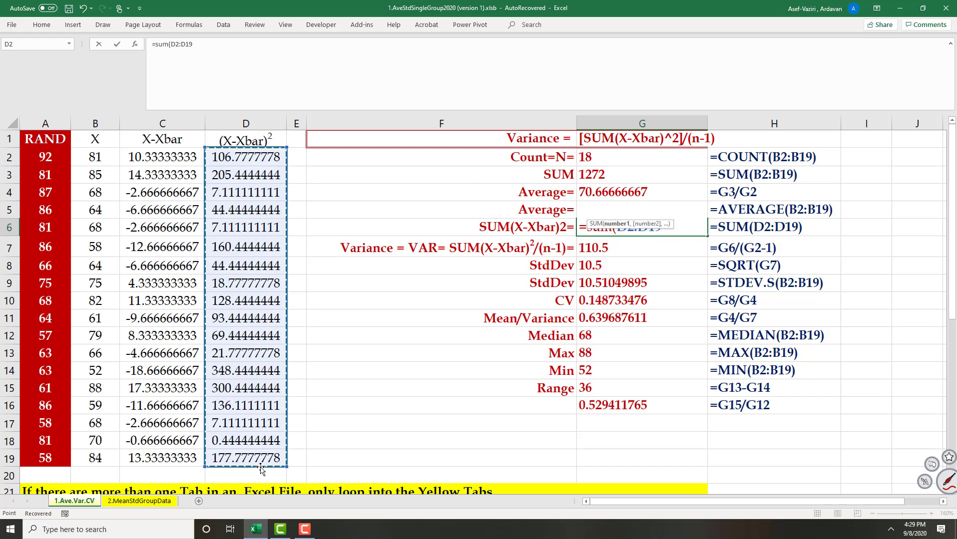
text())
key(ctrl+Return)
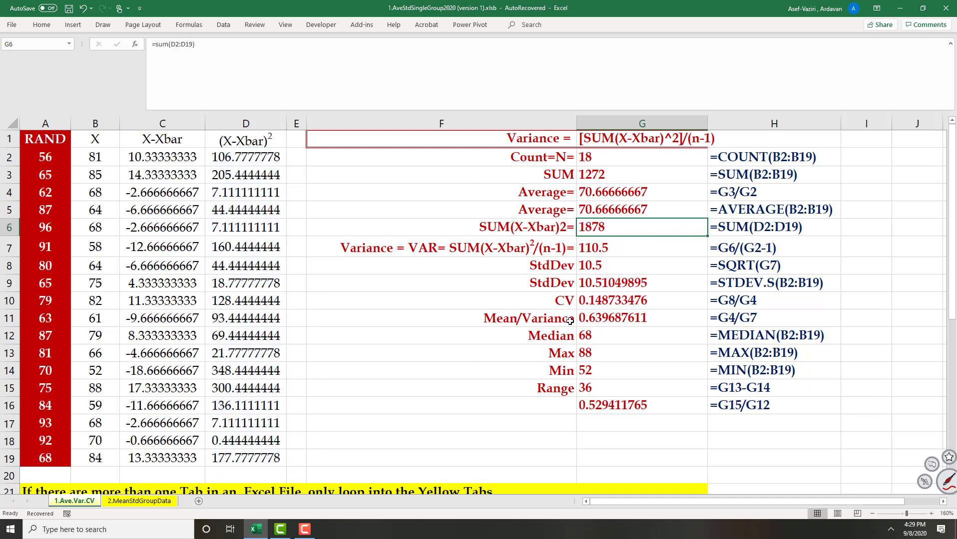
Calculate the variance in G7 with =G6/(G2-1), dividing the sum of squares by the count minus one.
click(604, 248)
double_click(604, 249)
key(Escape)
text(=)
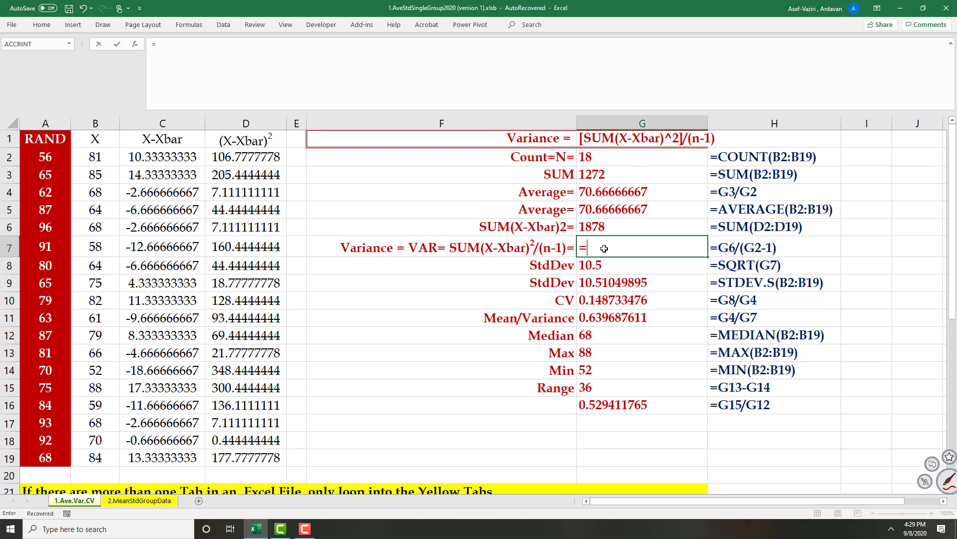
click(599, 226)
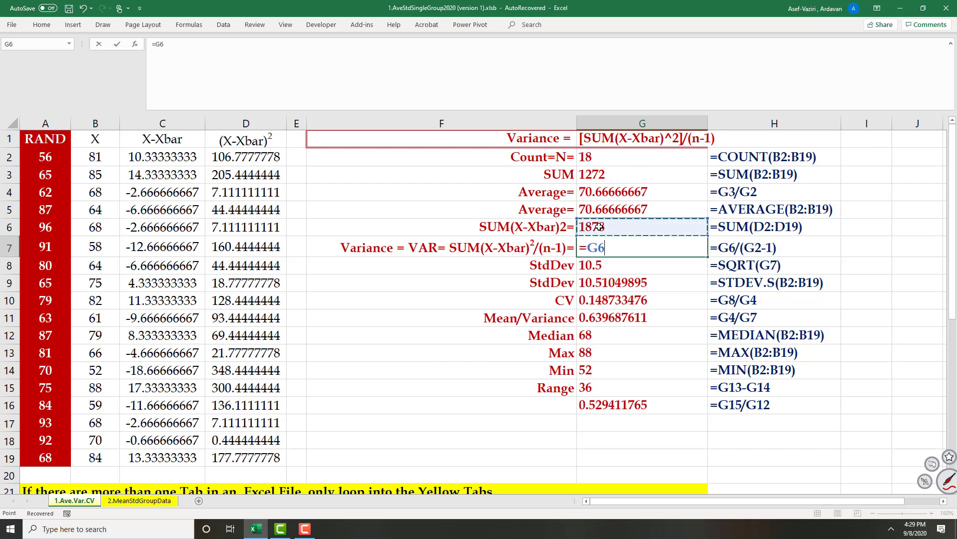
text(/()
click(605, 161)
text(-1)
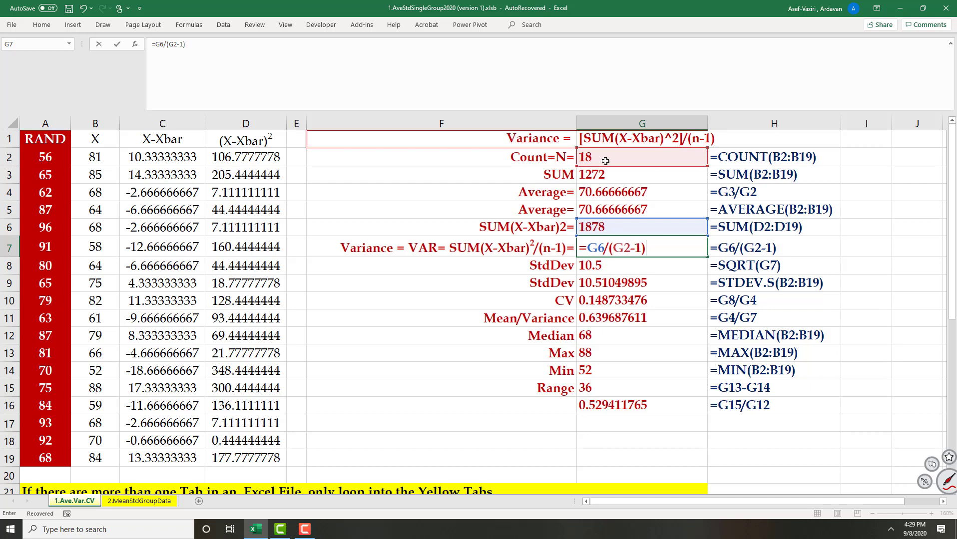
key(ctrl+Return)
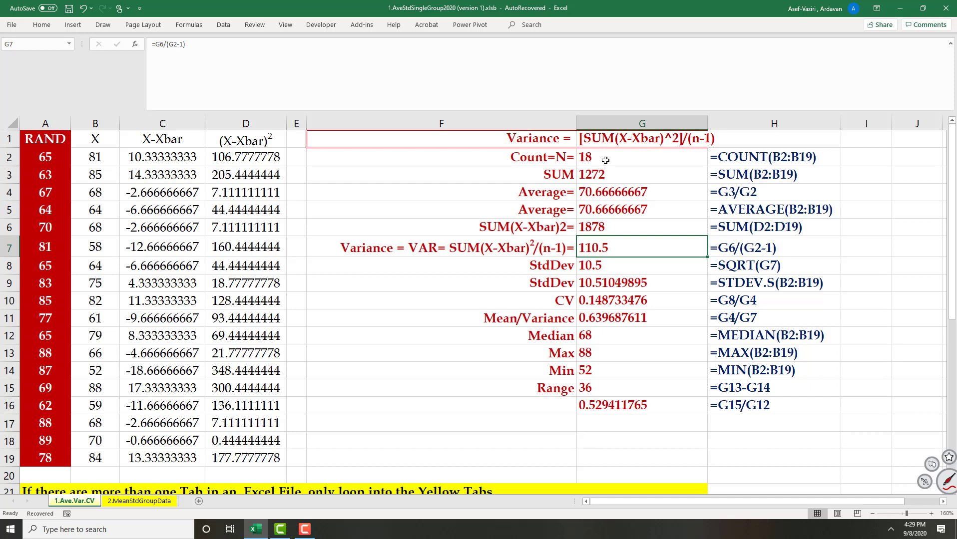
Calculate the standard deviation in G8 as the square root of the variance with =sqrt(G7).
click(599, 270)
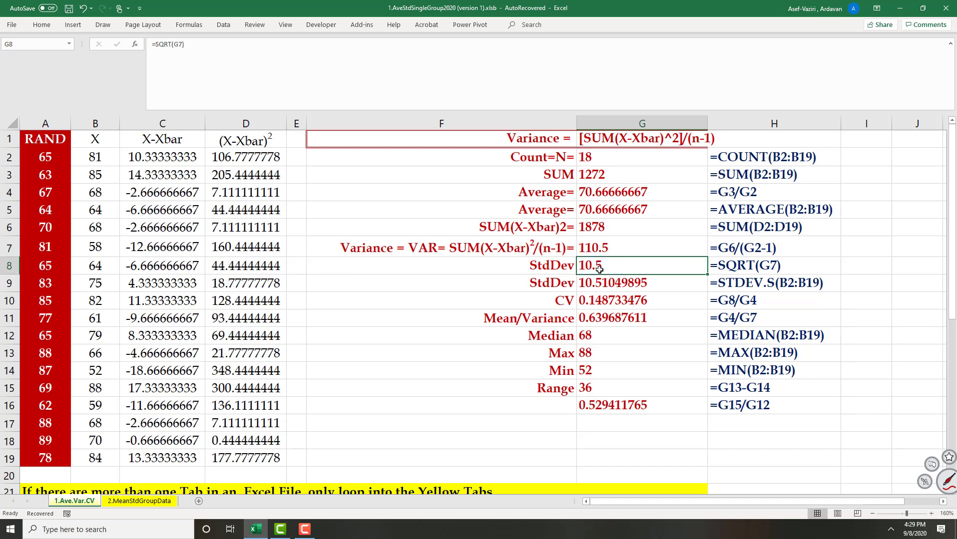
text(=s)
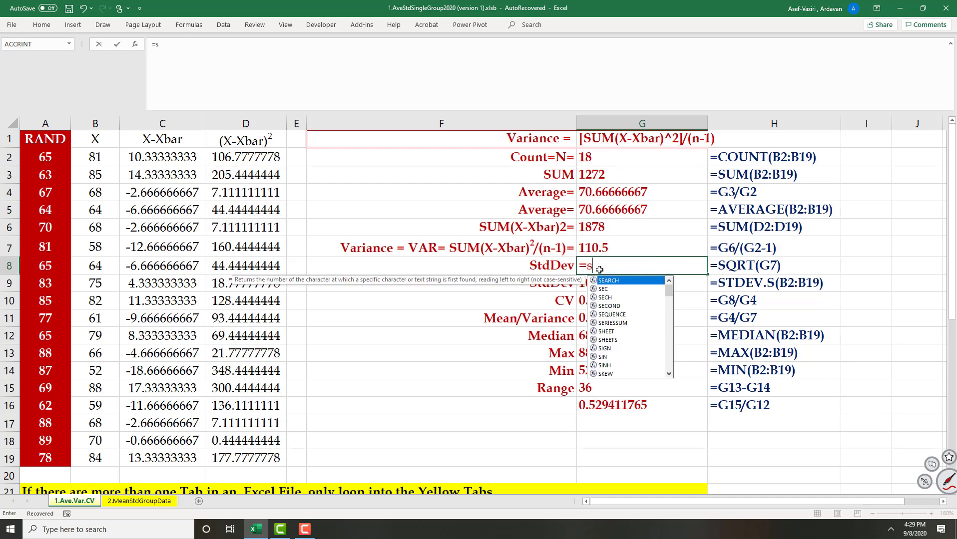
text(qrt()
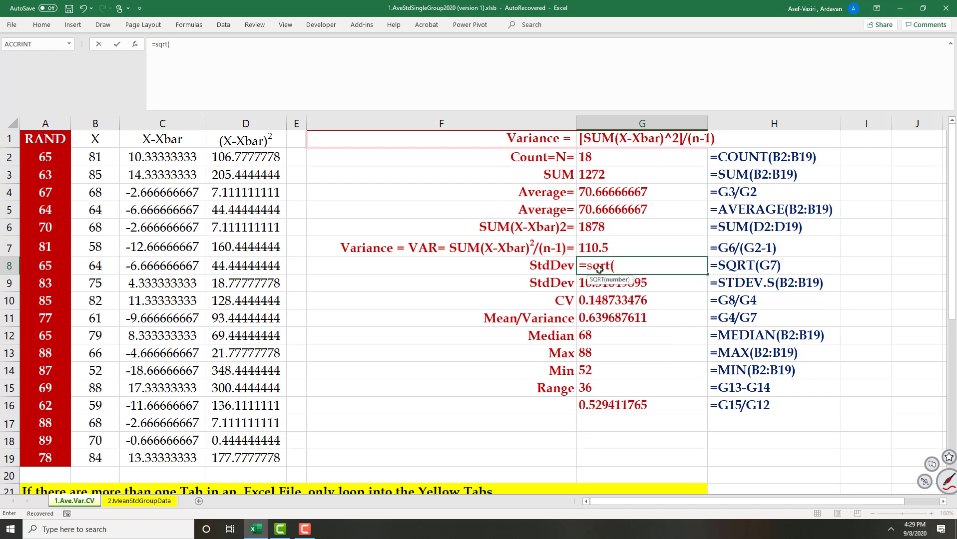
click(610, 250)
key(ctrl+Return)
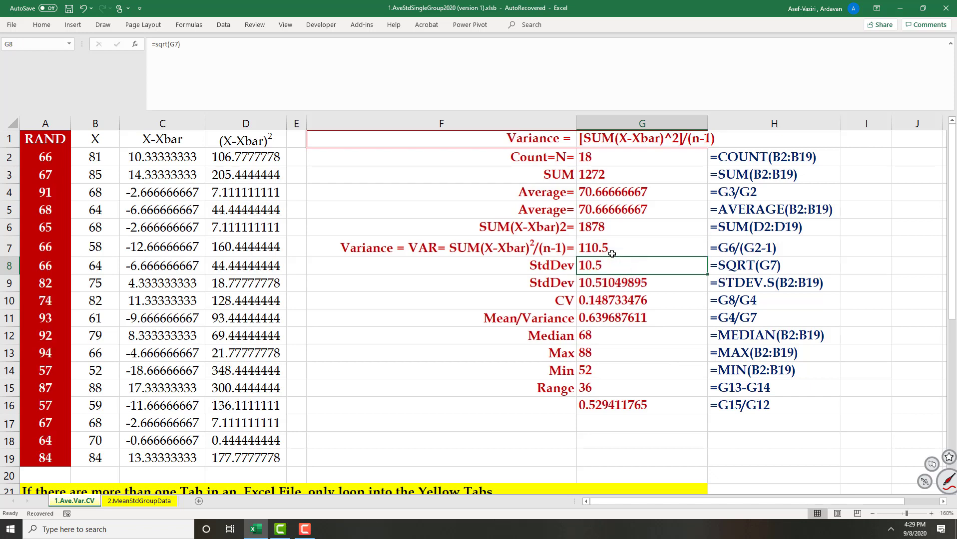
Calculate the sample standard deviation of the X data directly in G9 with =STDEV.S(B2:B19).
click(607, 283)
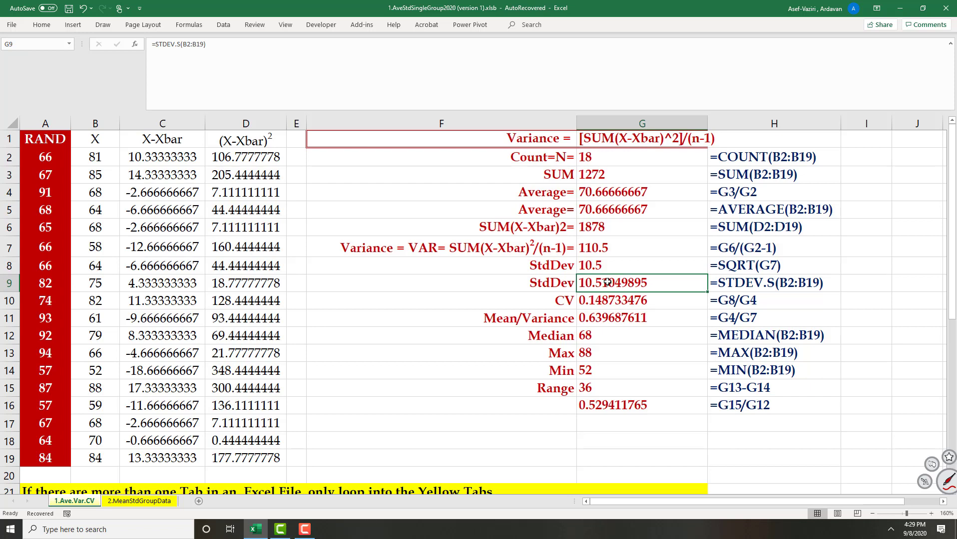
double_click(607, 283)
key(Escape)
text(=st)
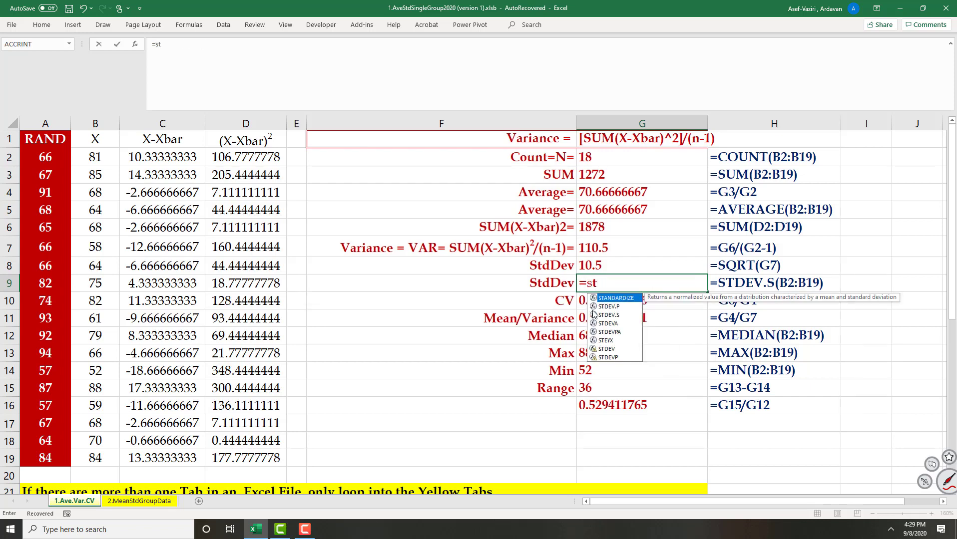
click(608, 317)
double_click(608, 317)
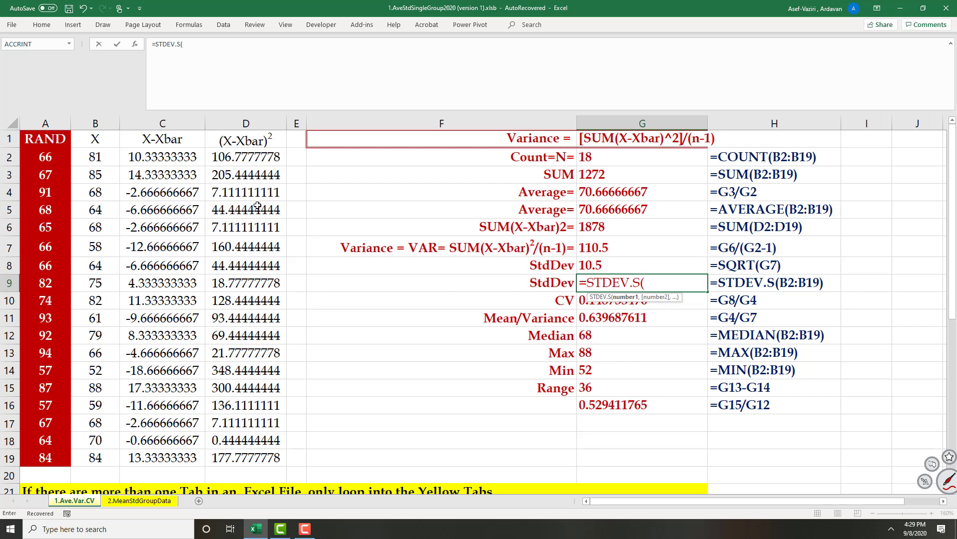
click(101, 158)
drag(101, 158, 109, 451)
text())
key(ctrl+Return)
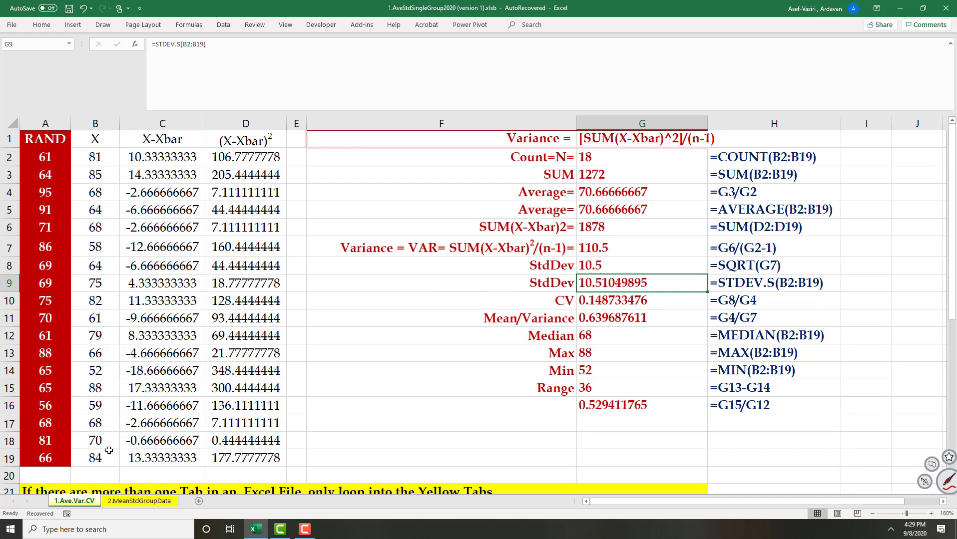
Increase the decimals of the standard deviation in G8 until eight decimal places are shown.
key(Up)
click(41, 25)
click(385, 61)
click(384, 61)
click(384, 61)
click(384, 61)
click(385, 60)
click(385, 61)
Calculate the CV in G10 with =G8/G4, dividing the standard deviation by the average.
click(559, 300)
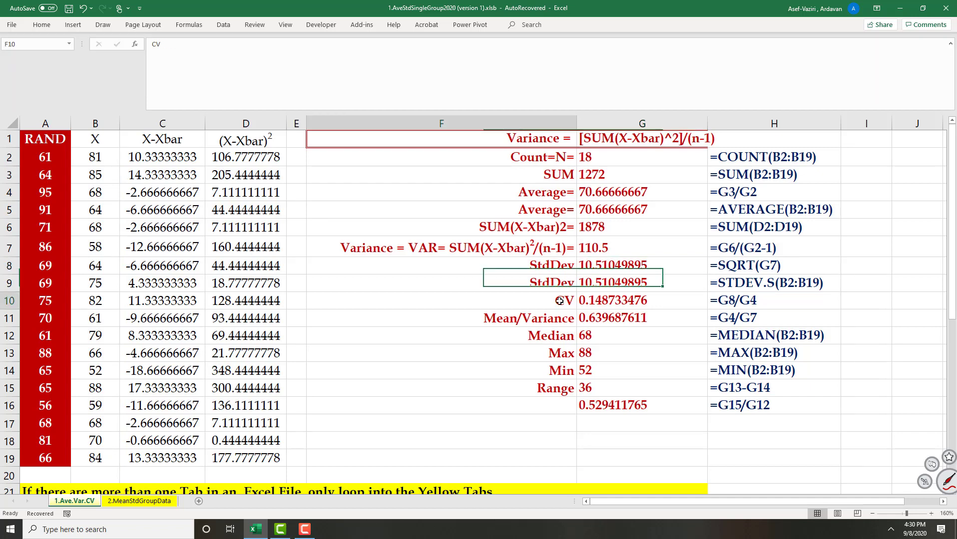
click(605, 300)
text(=)
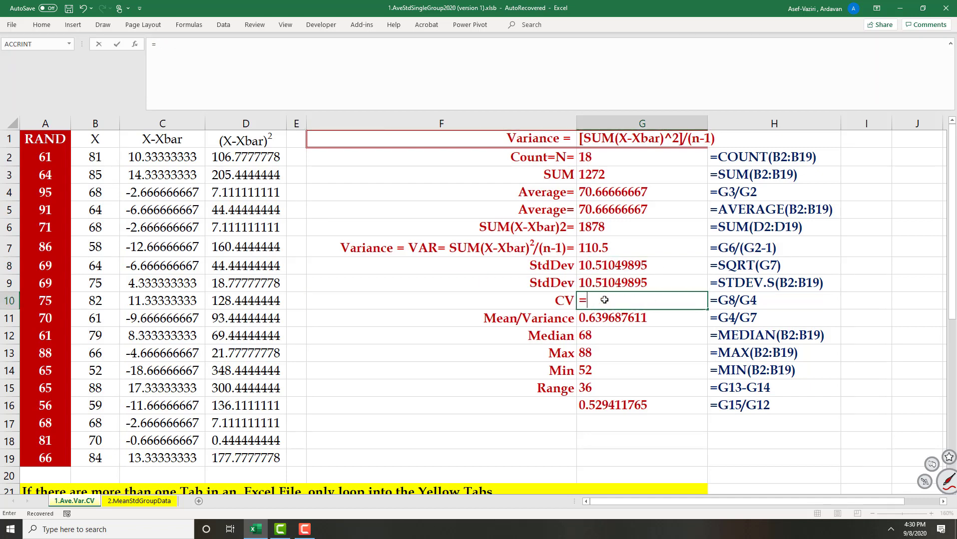
click(608, 265)
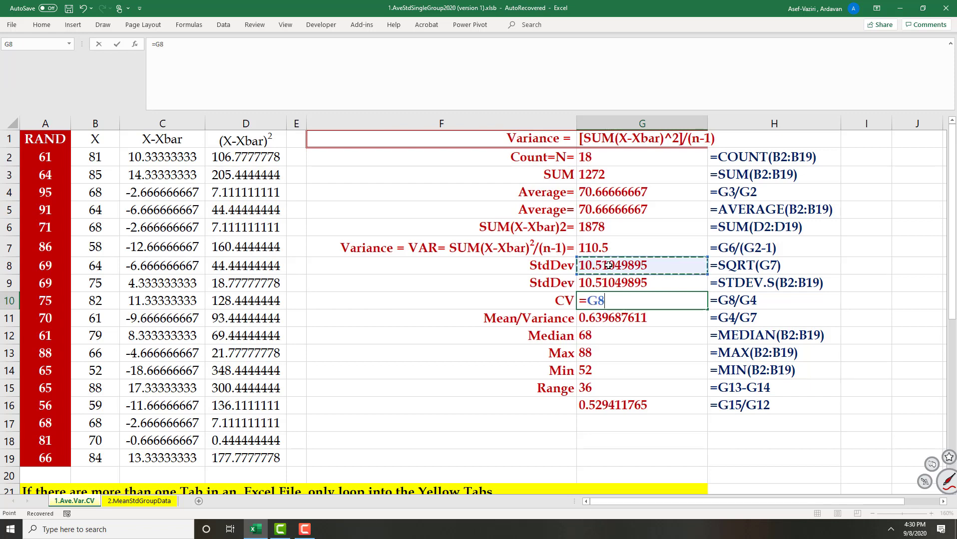
text(/)
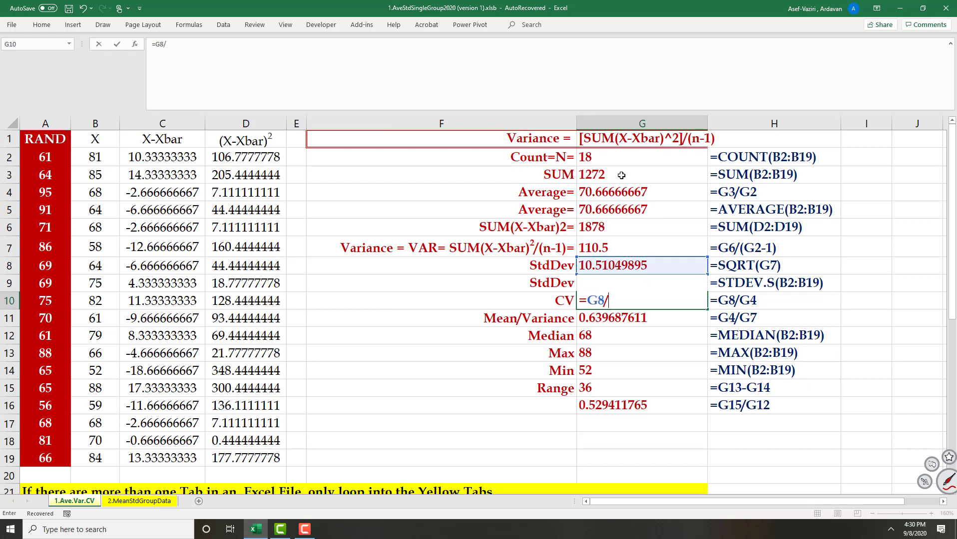
click(612, 193)
key(ctrl+Return)
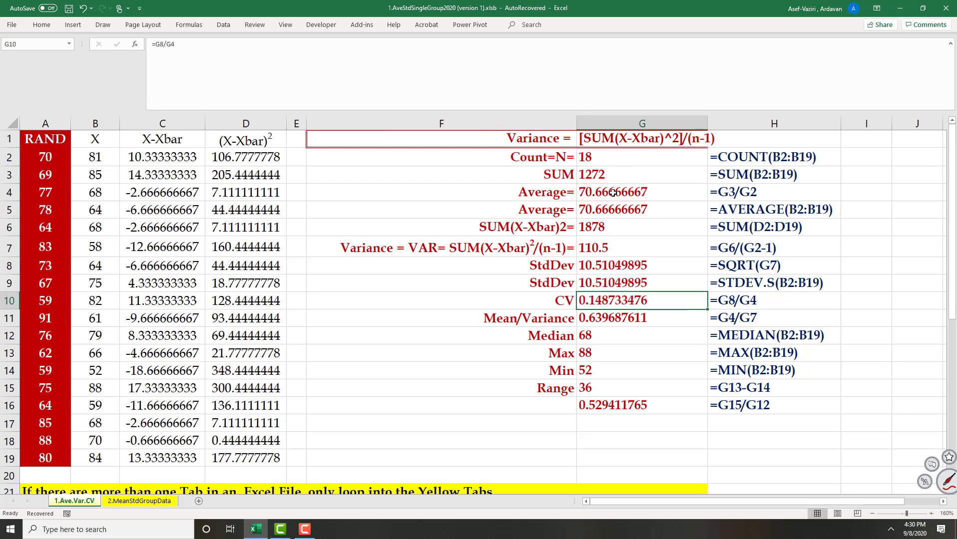
Calculate the mean/variance ratio in G11 with =G4/G7, dividing the average by the variance.
click(631, 318)
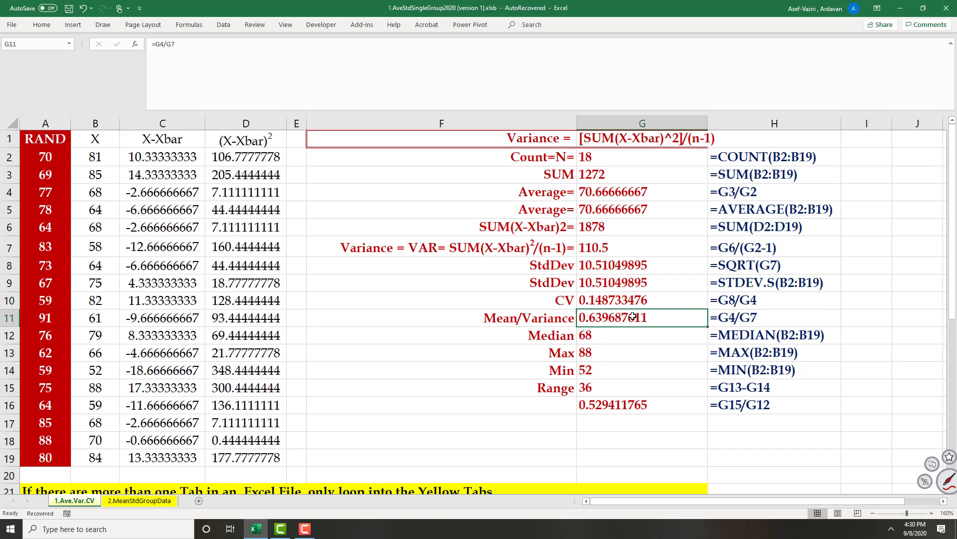
text(=)
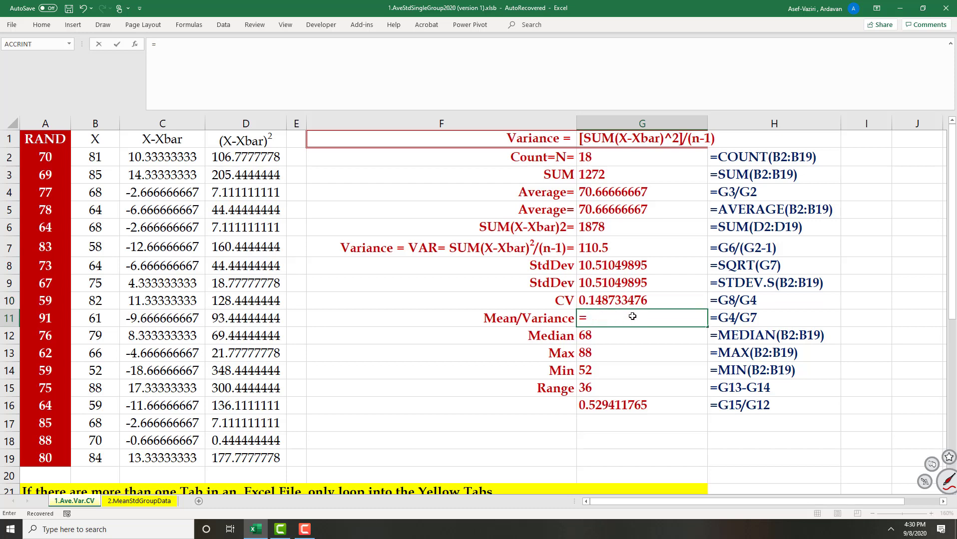
click(624, 194)
text(/)
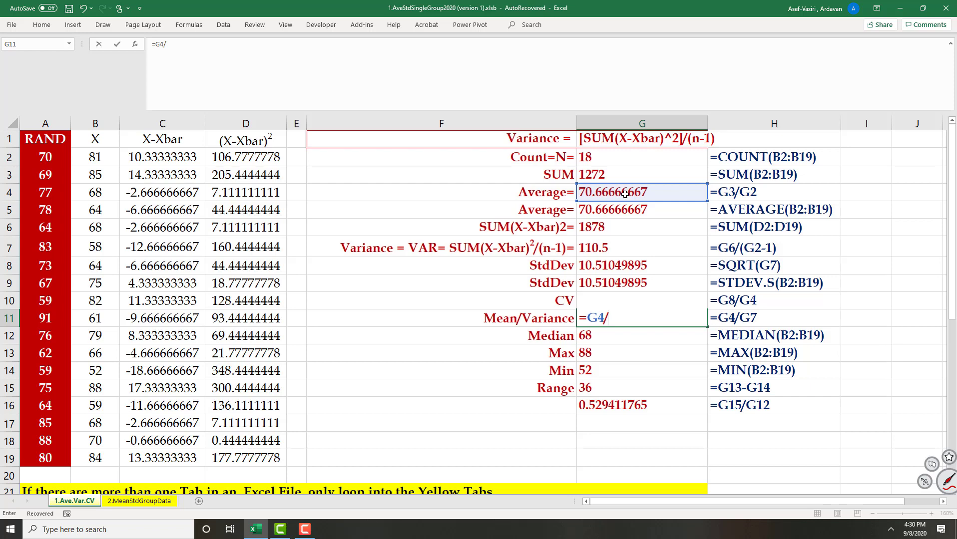
click(619, 246)
key(Return)
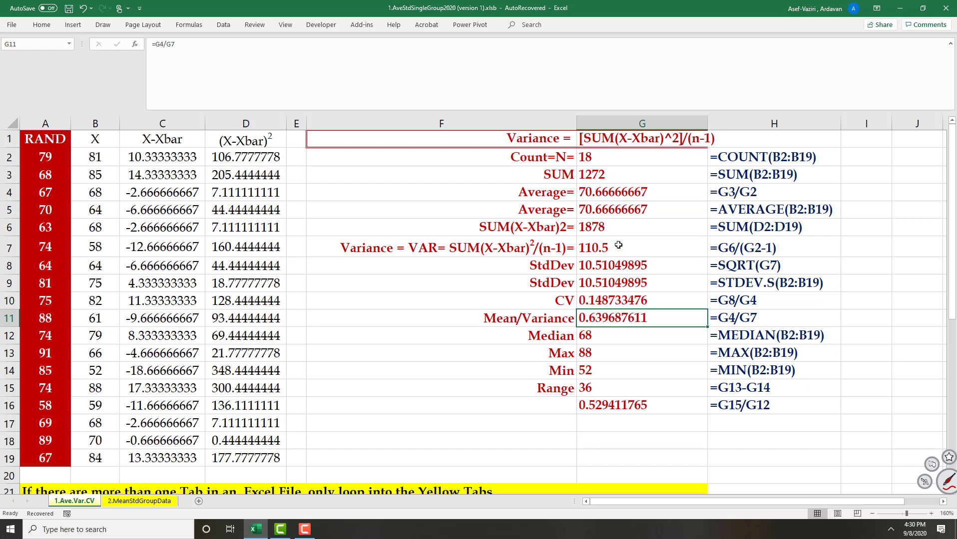
Calculate the median of the X data in G12 with =median(B2:B19).
click(595, 335)
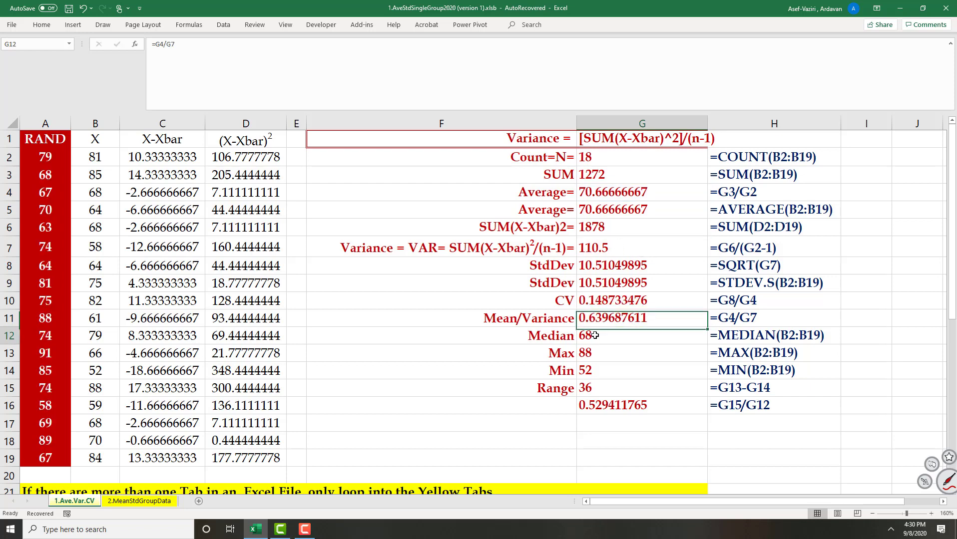
double_click(595, 335)
key(Escape)
text(=me)
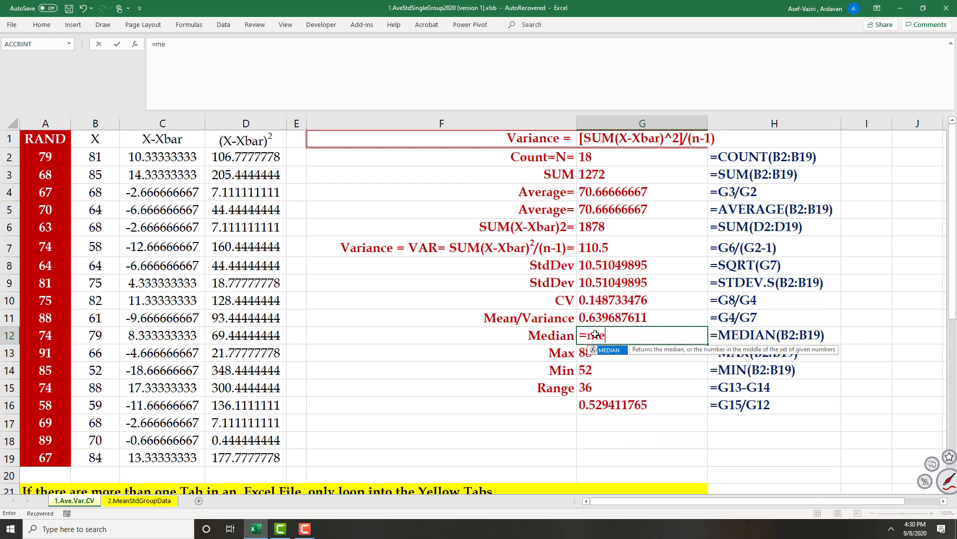
text(dian()
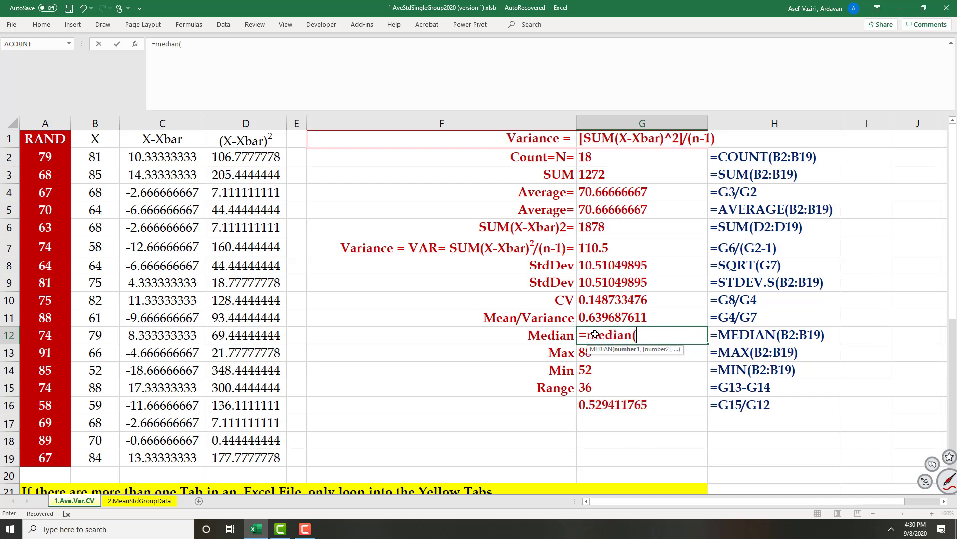
drag(104, 160, 103, 457)
text())
key(ctrl+Return)
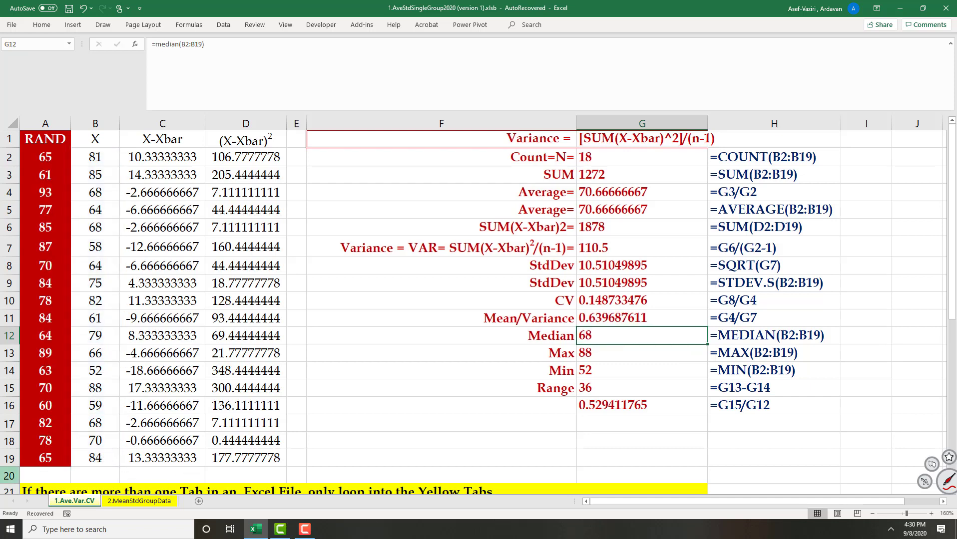
Find the largest X value in G13 with =max(B2:B19).
click(602, 352)
text(=max)
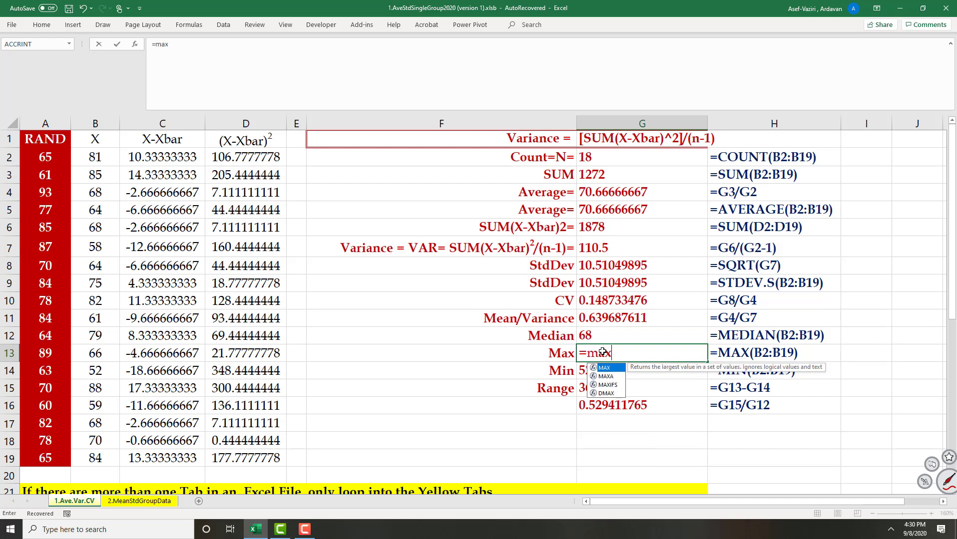
text(()
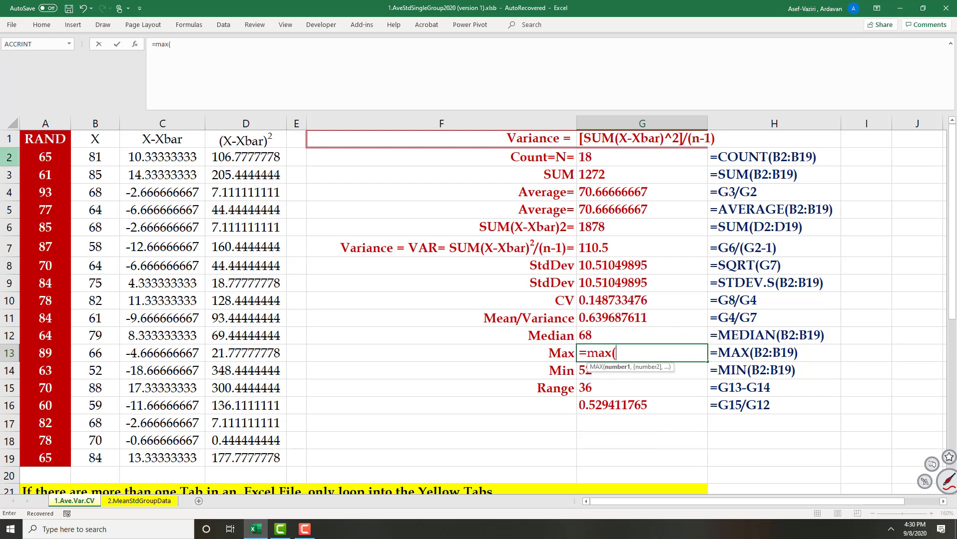
drag(80, 155, 80, 452)
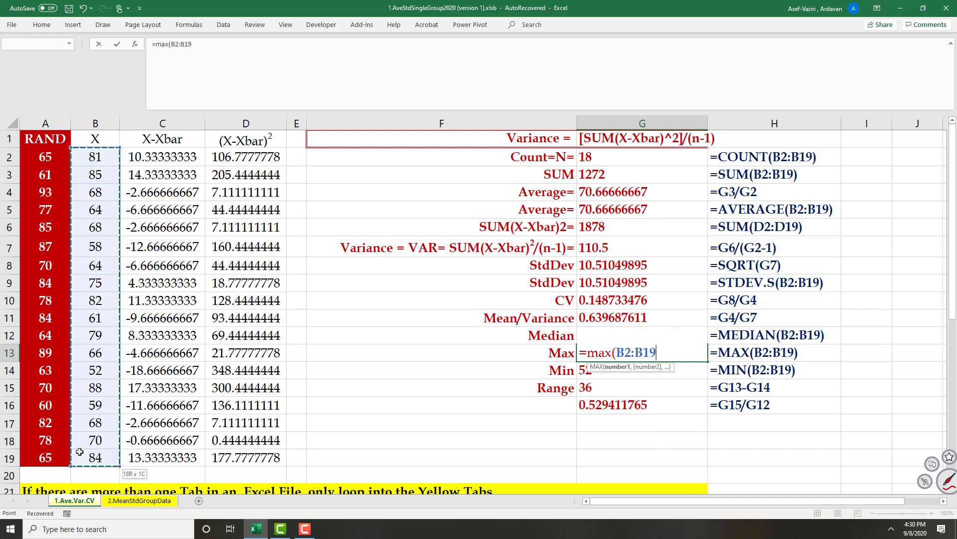
text())
key(ctrl+Return)
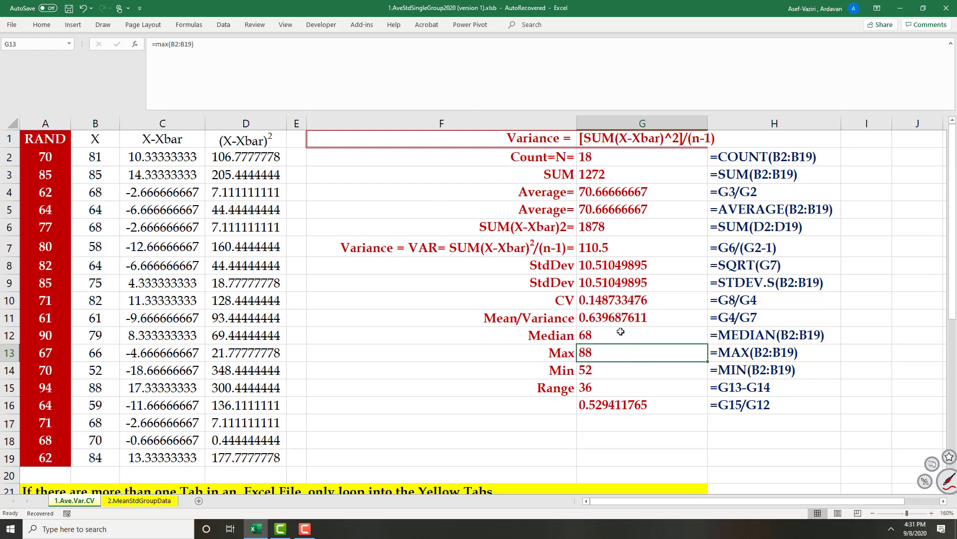
Fill the Max formula from G13 down into G14 and shift the copied formula's range to B2:B19.
click(617, 334)
drag(619, 352, 629, 372)
key(ctrl+d)
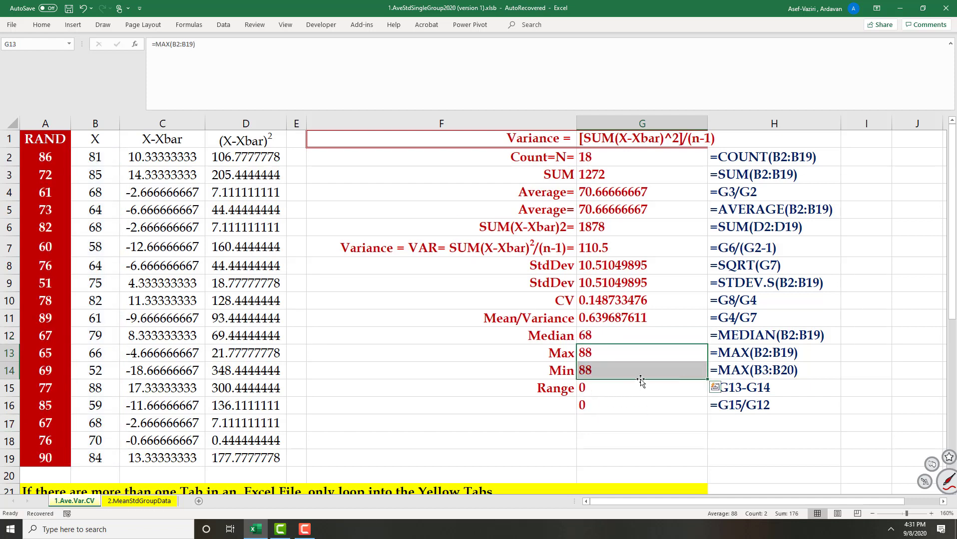
double_click(618, 372)
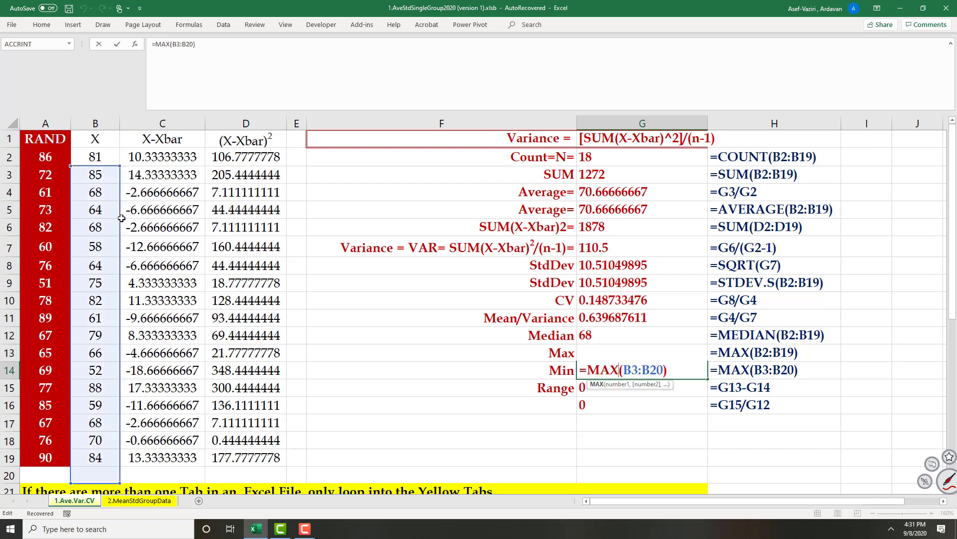
drag(120, 219, 122, 216)
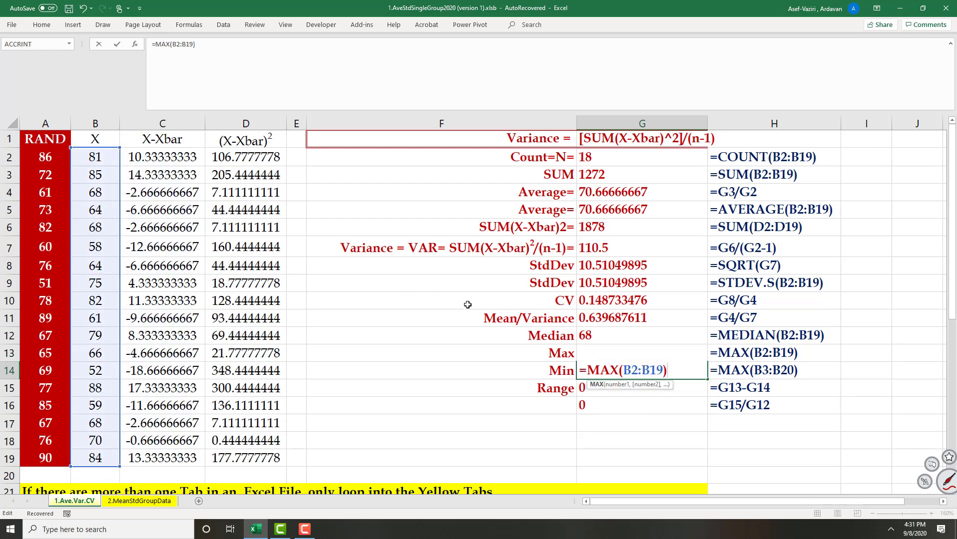
Replace the function name in G14 so the Min row uses =Min(B2:B19).
click(617, 370)
key(BackSpace)
key(BackSpace)
key(BackSpace)
text(Min)
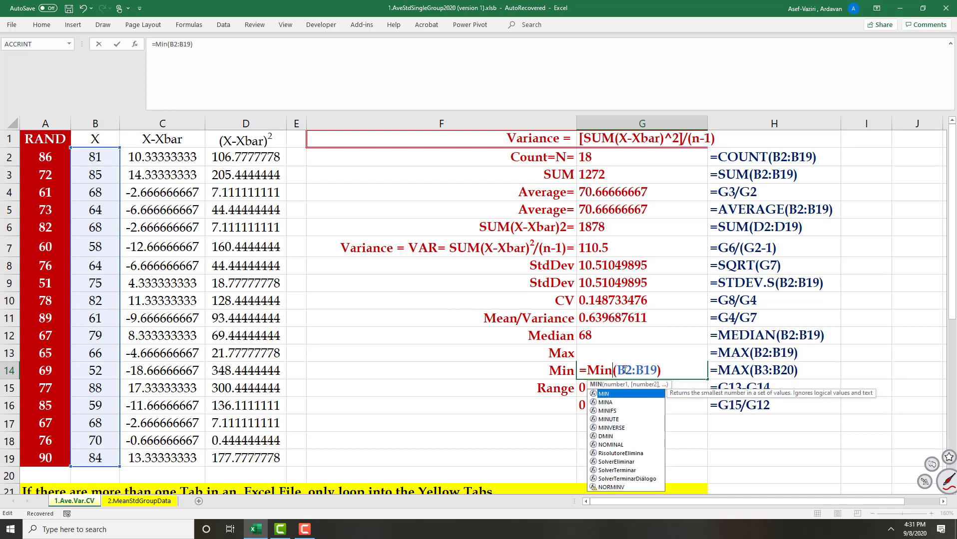
key(Return)
Calculate the range in G15 with =G13-G14, subtracting the minimum from the maximum.
click(627, 388)
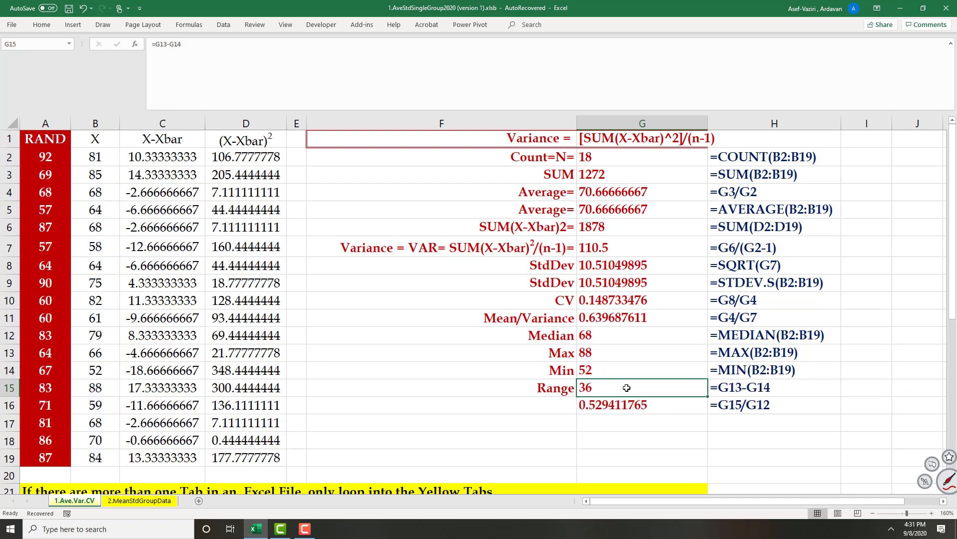
text(=)
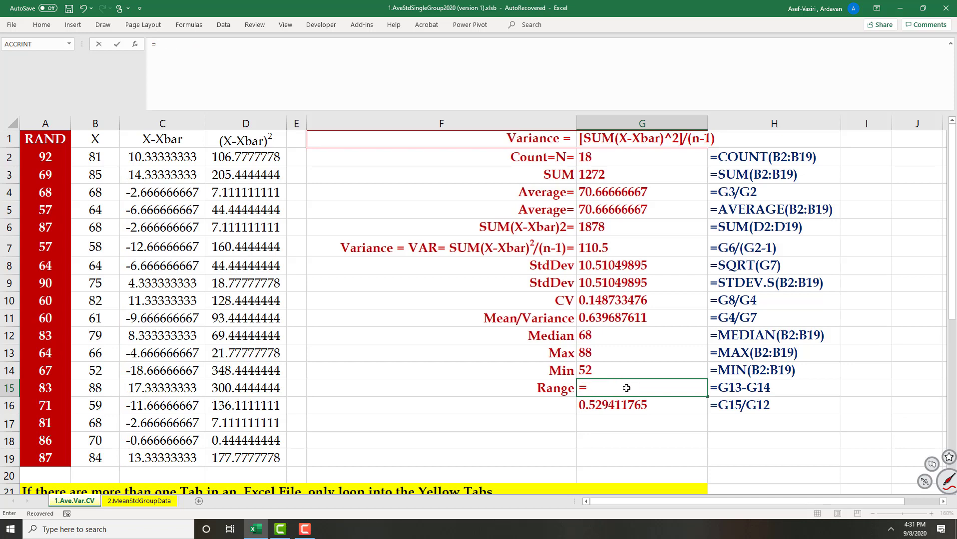
click(614, 351)
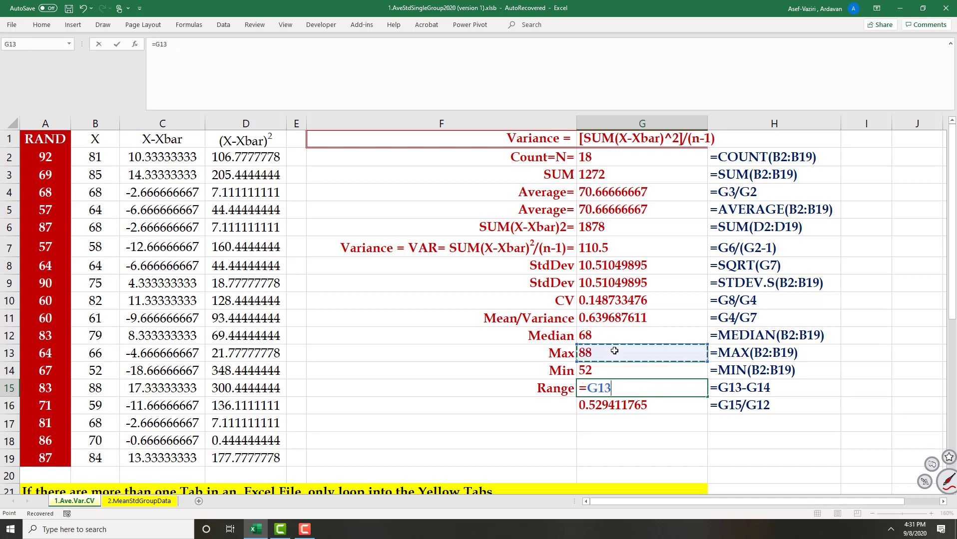
text(-)
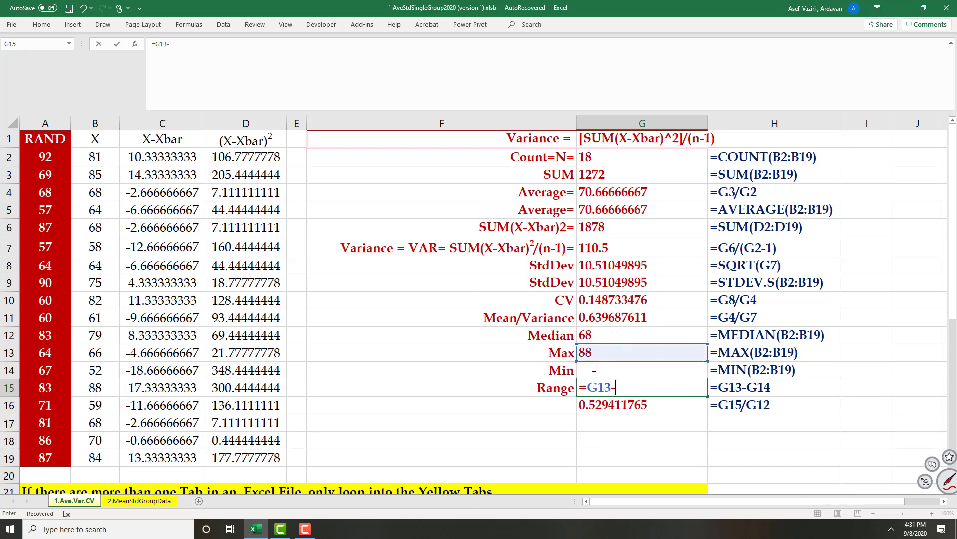
click(506, 367)
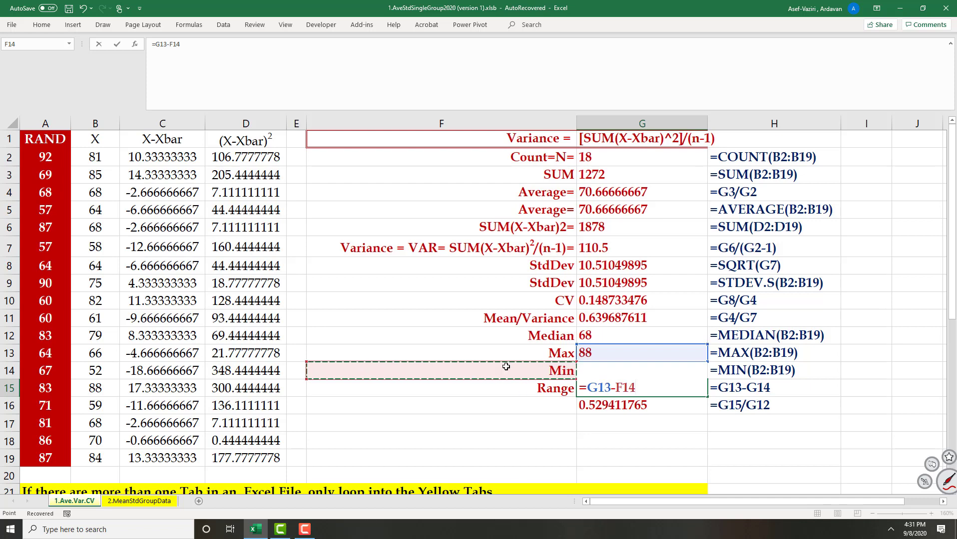
click(715, 371)
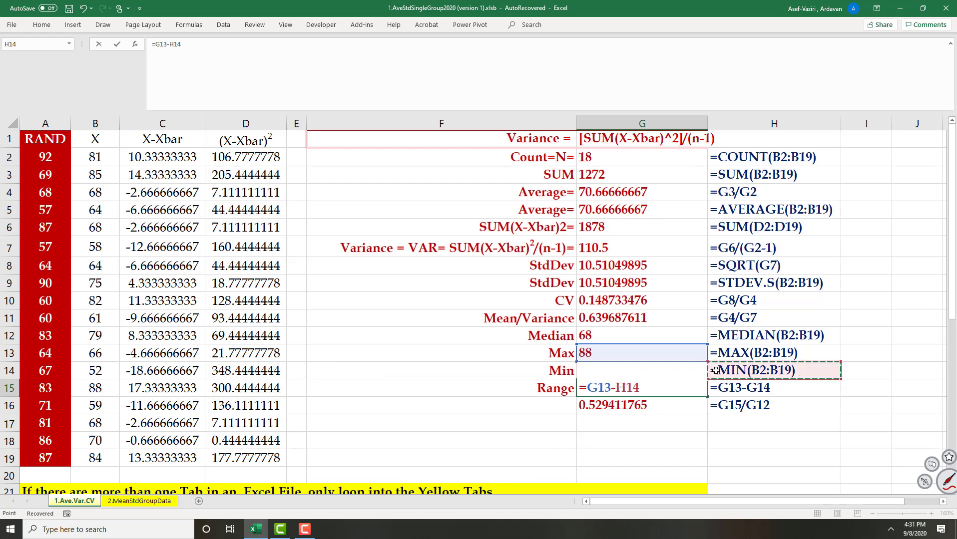
click(628, 388)
key(BackSpace)
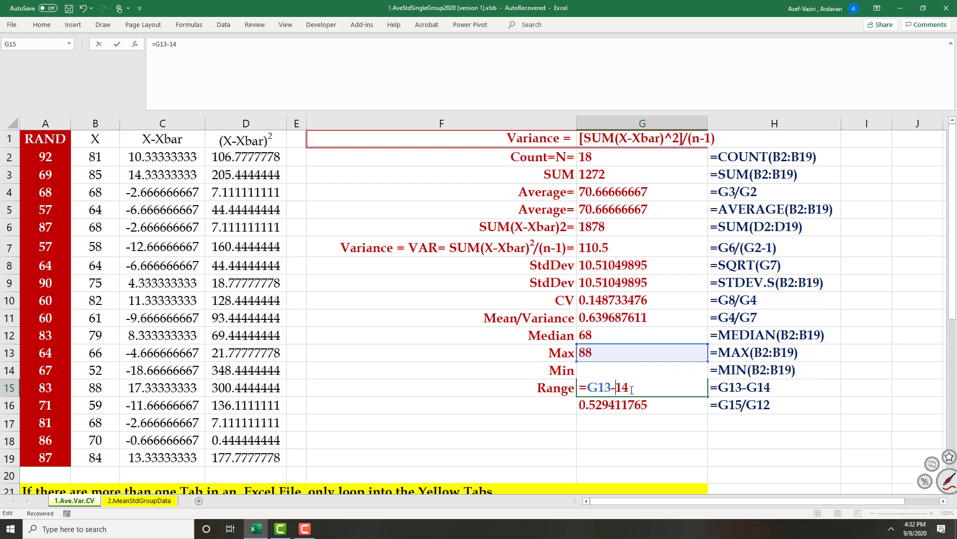
text(G)
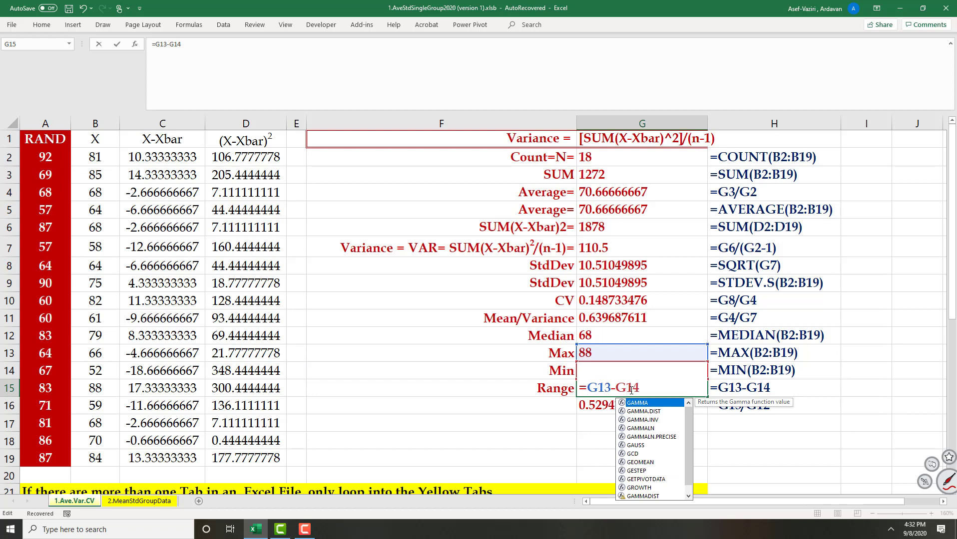
key(Return)
Label cell F16 as Range/Median.
click(551, 408)
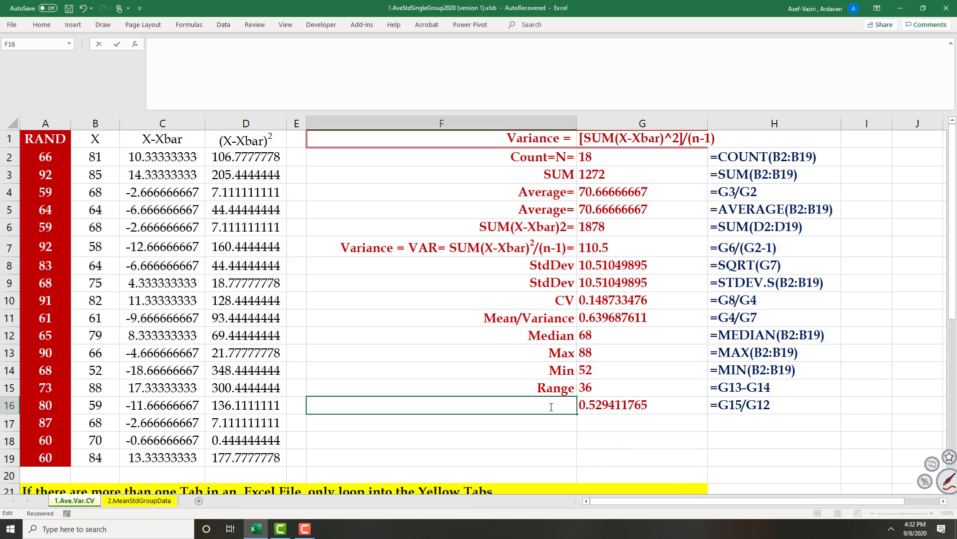
text(Range/)
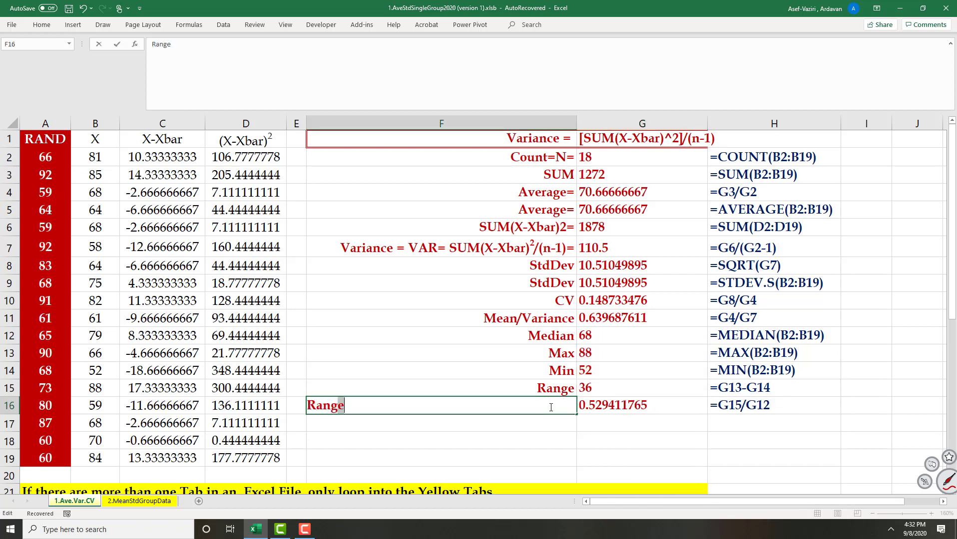
text(Med)
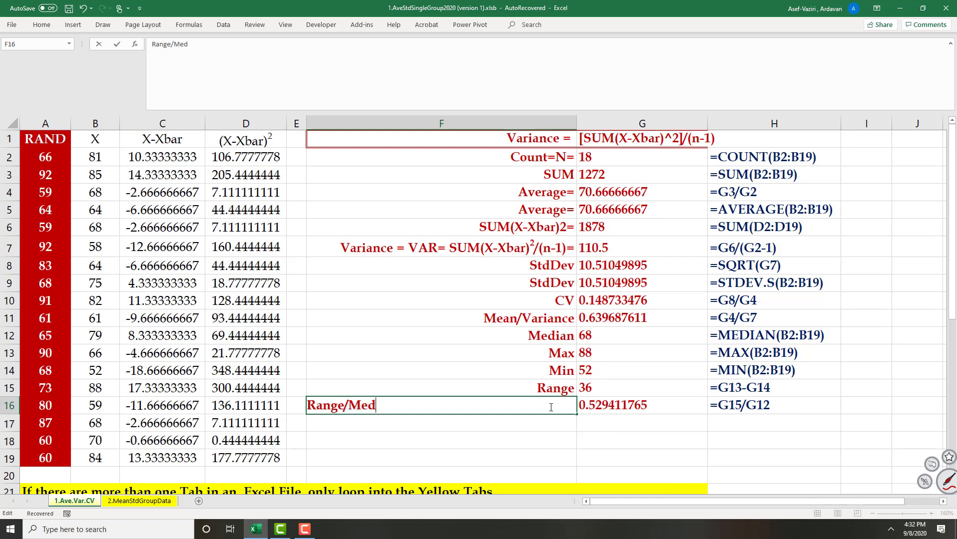
text(ian)
key(ctrl+Return)
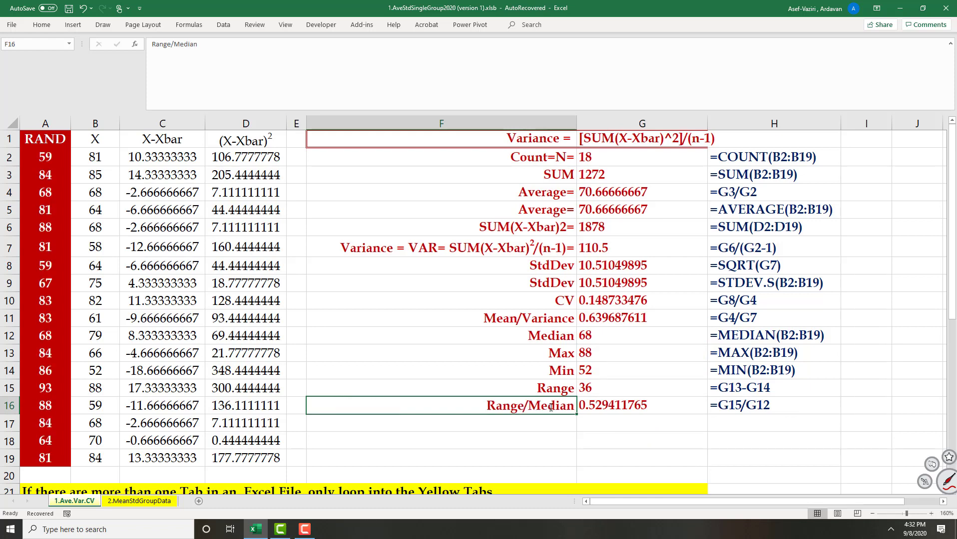
Calculate the range-to-median ratio in G16 with =G15/G12.
click(613, 406)
text(=)
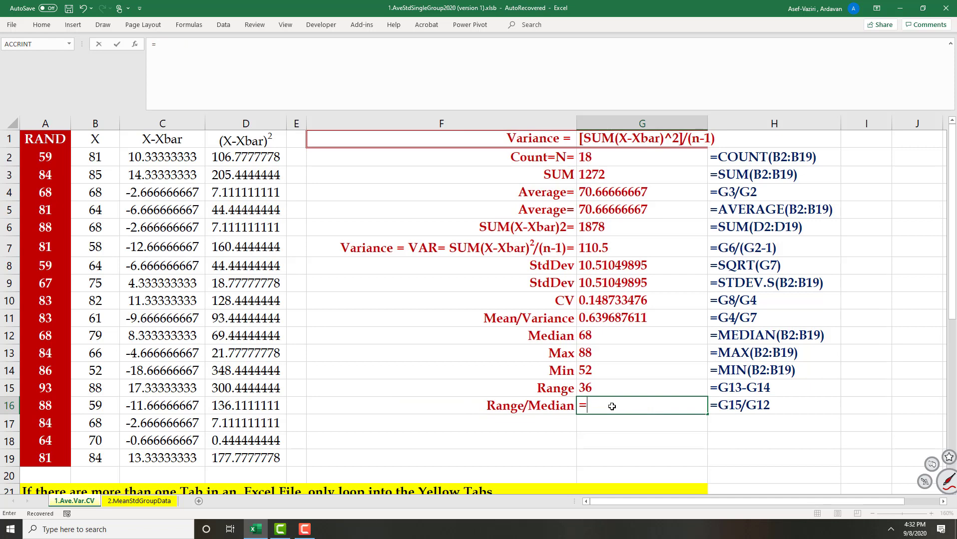
click(623, 388)
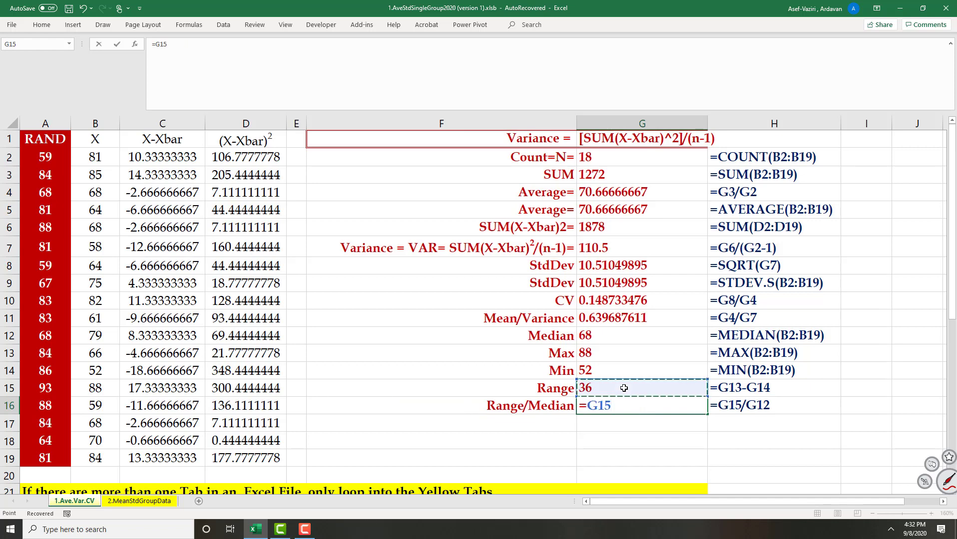
text(/)
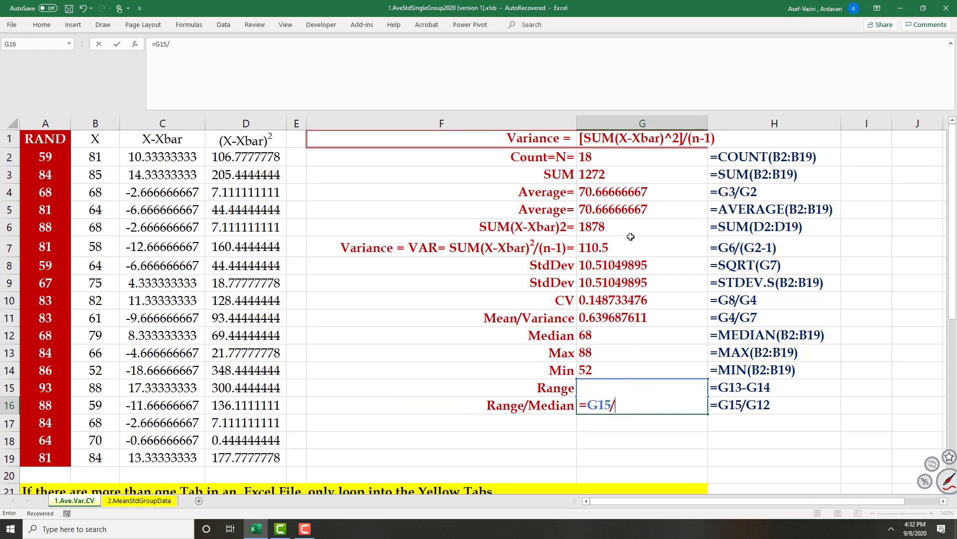
click(610, 336)
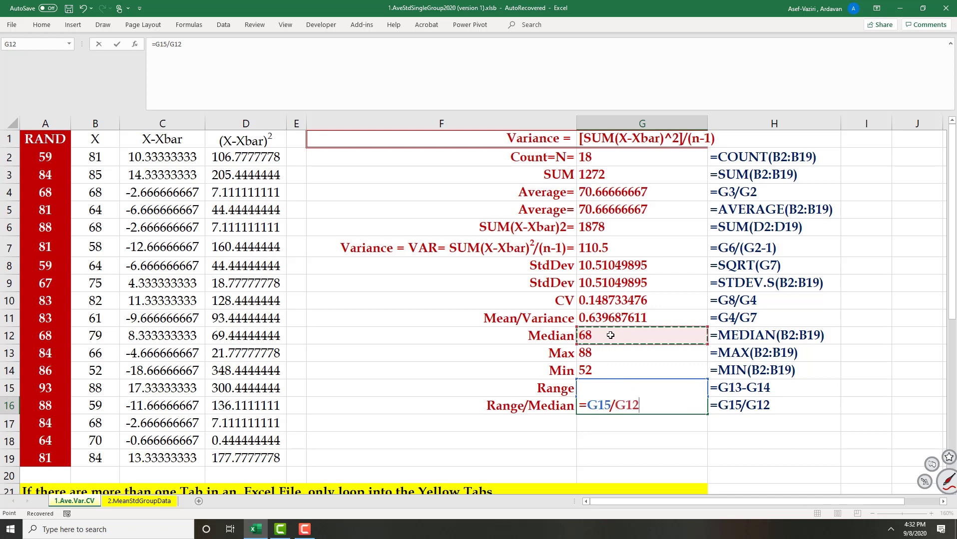
key(ctrl+Return)
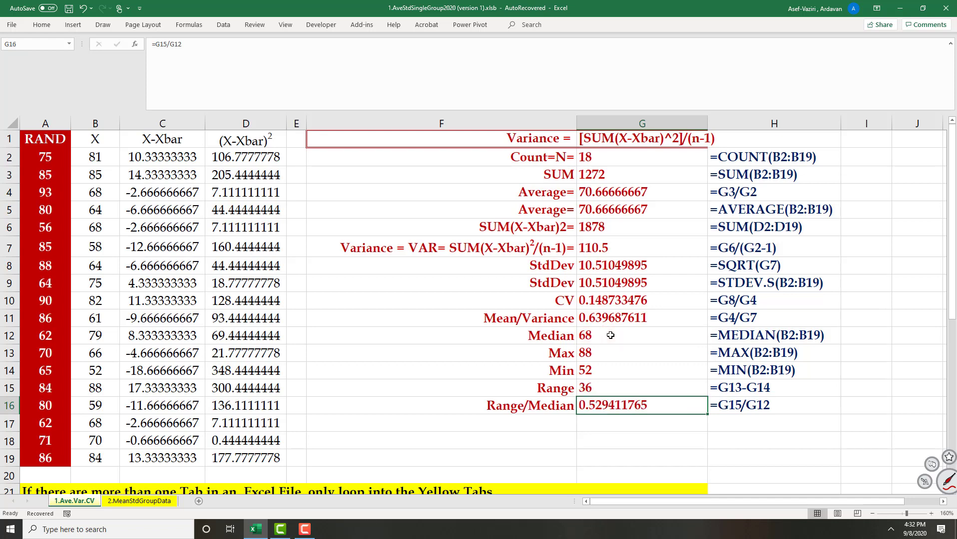
Open the 2.MeanStdGroupData worksheet and dismiss the document recovery list.
click(139, 501)
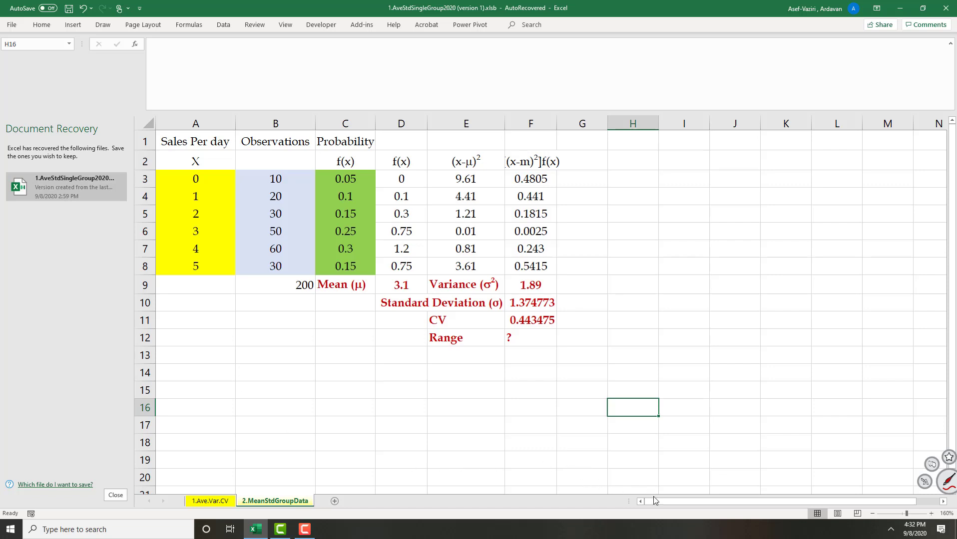
click(116, 495)
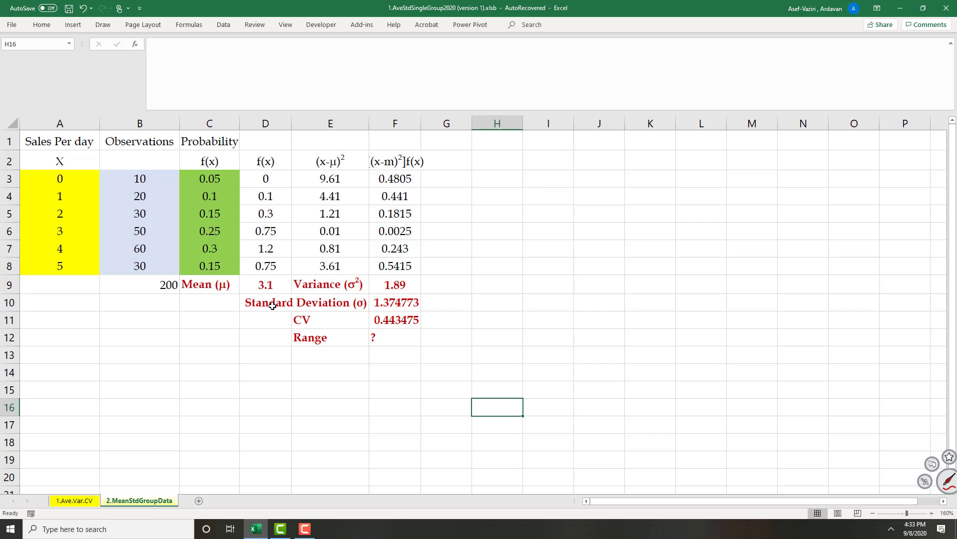
Review the sales-per-day values in A3:A8 and the matching observation counts in B3:B8.
drag(59, 180, 63, 266)
click(57, 182)
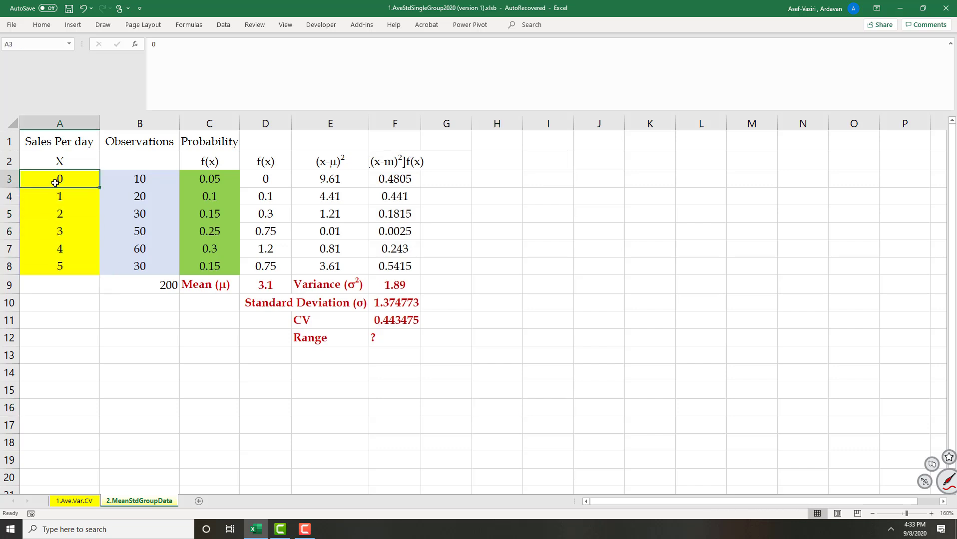
drag(79, 183, 85, 277)
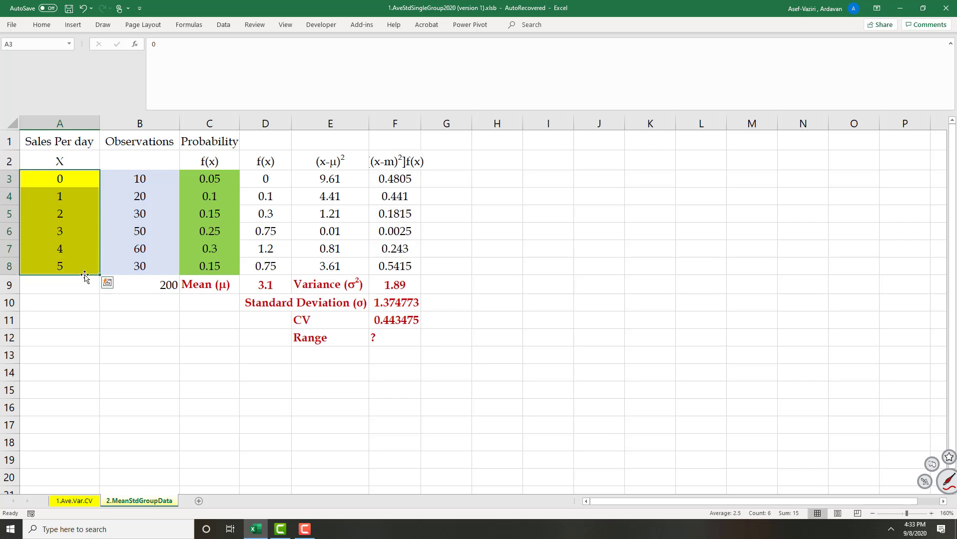
click(156, 175)
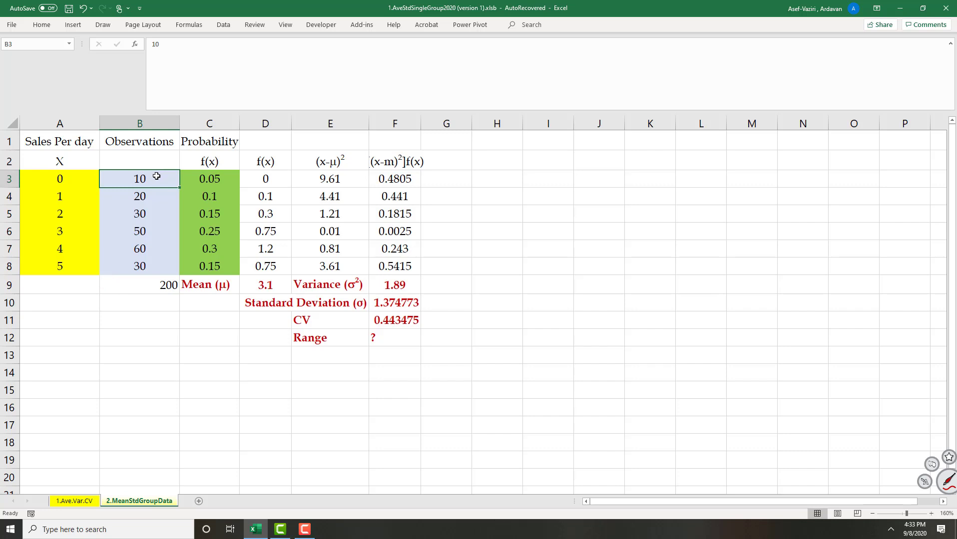
key(Down)
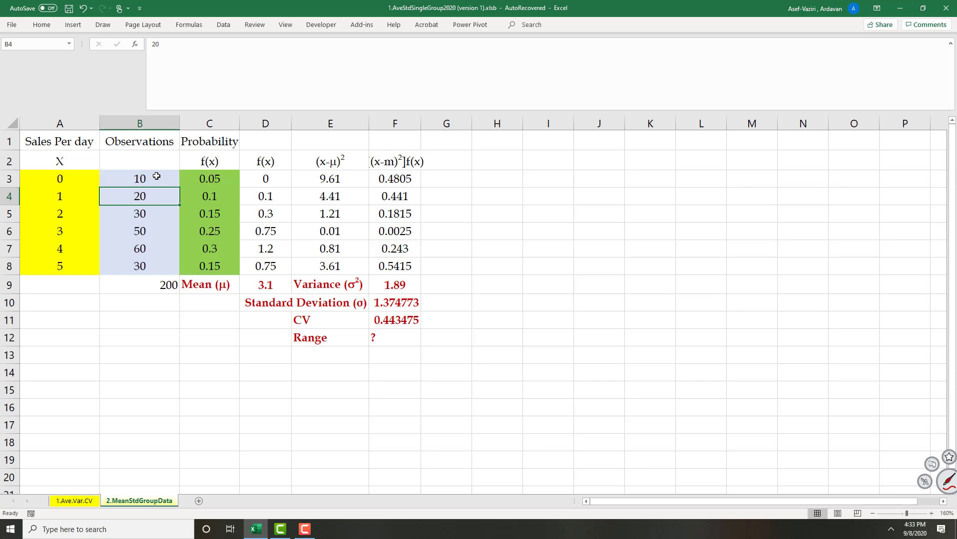
key(Down)
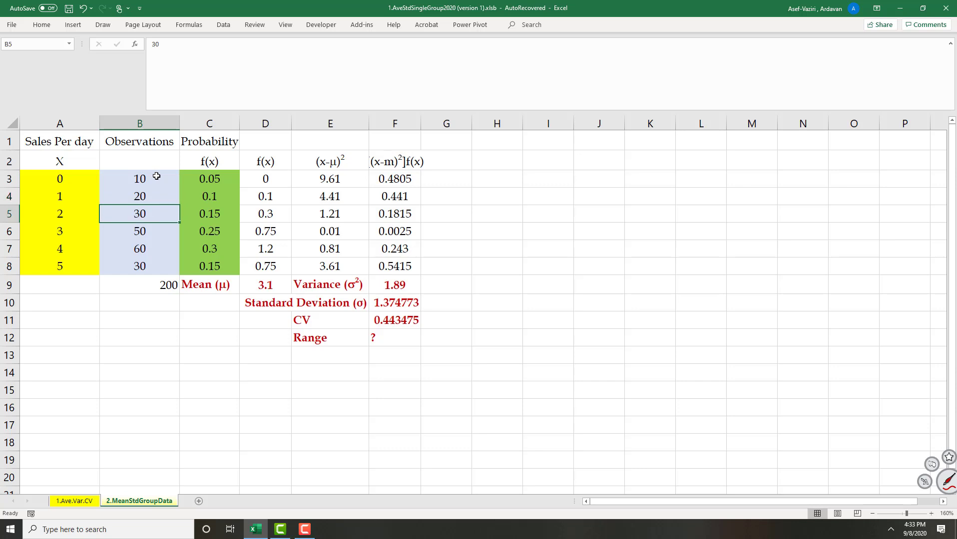
key(Down)
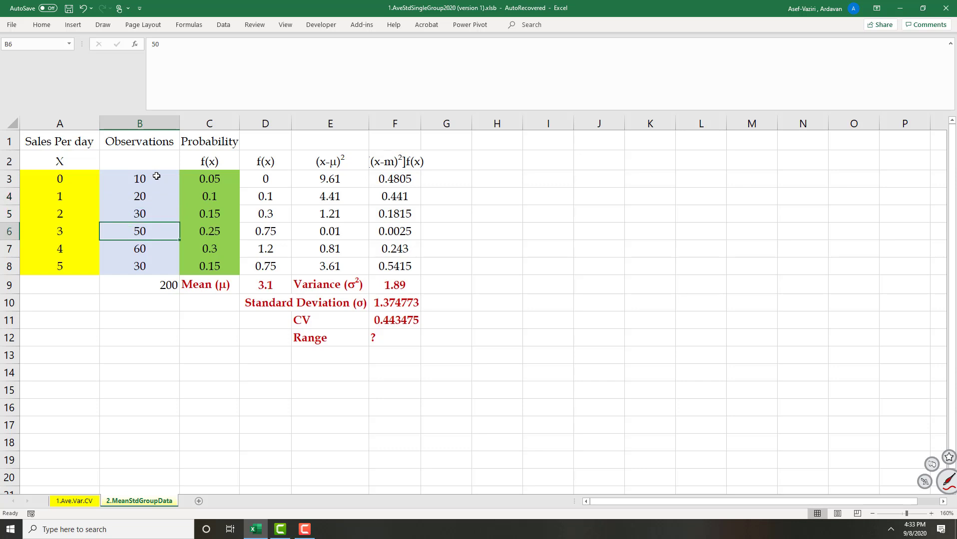
key(Down)
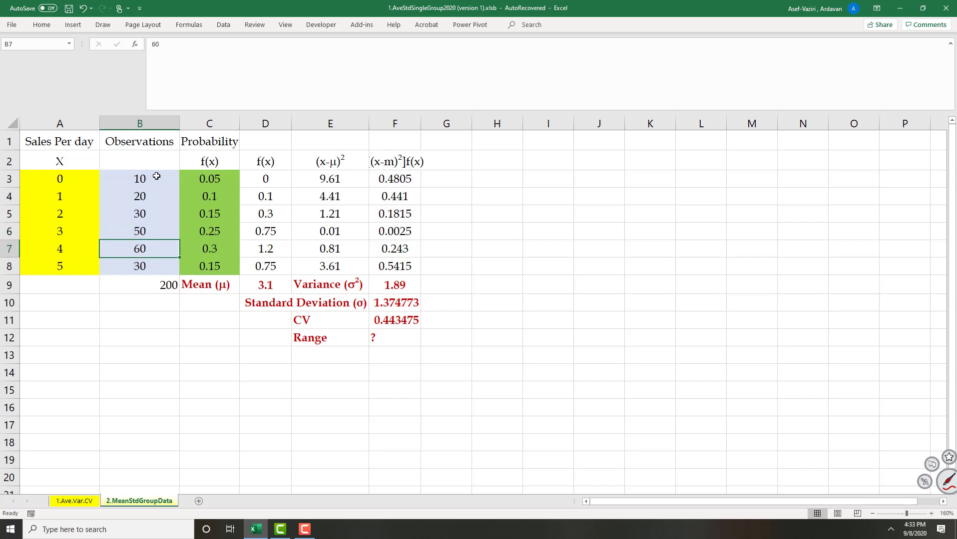
key(Down)
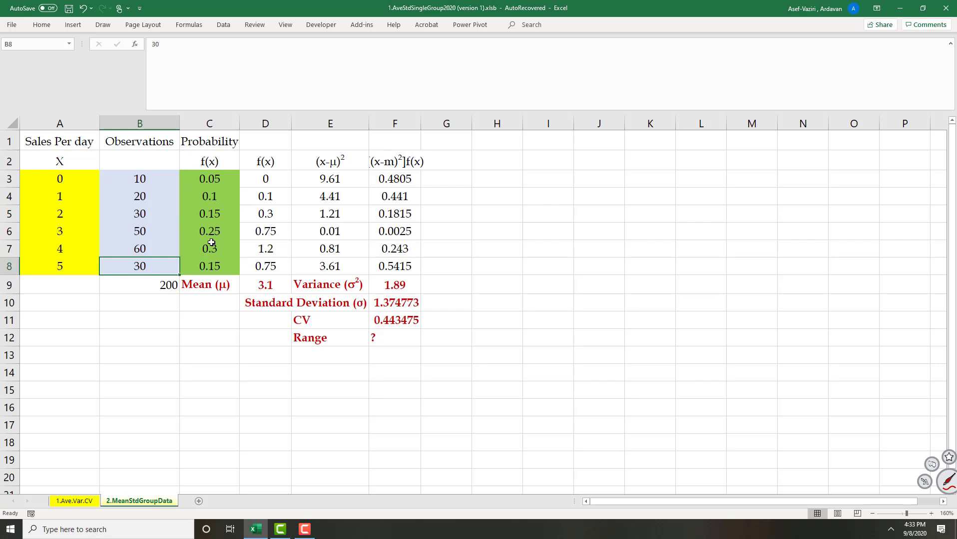
Total the observations in B9 with =sum(B3:B8).
click(158, 285)
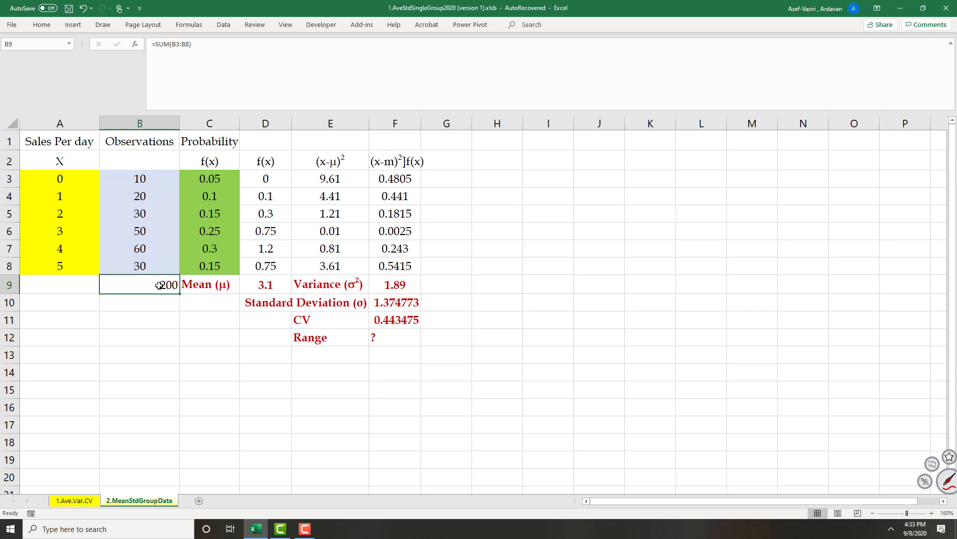
text(=sum()
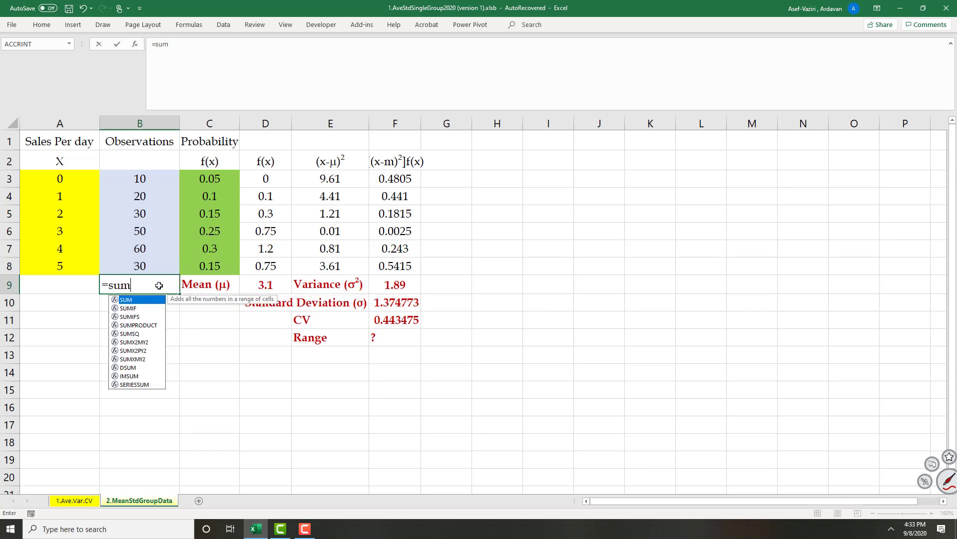
drag(145, 183, 147, 271)
text())
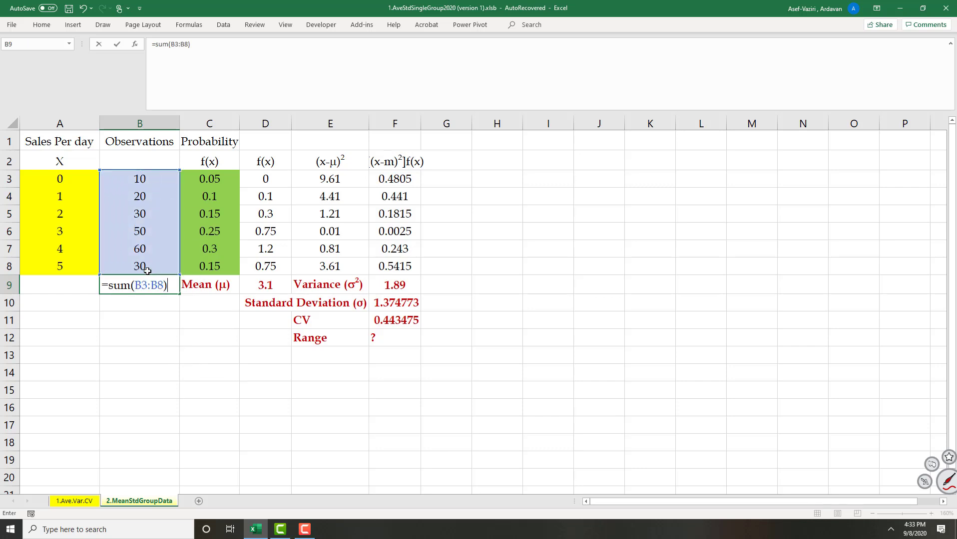
key(Return)
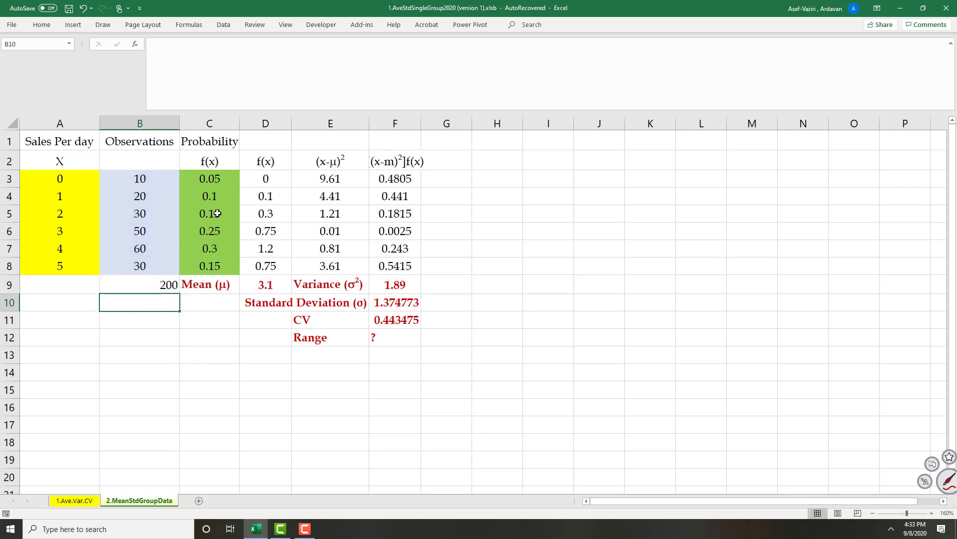
Calculate the probability in C3 with =B3/$B$9, keeping the total as an absolute reference, and fill the formula down to C8.
click(214, 179)
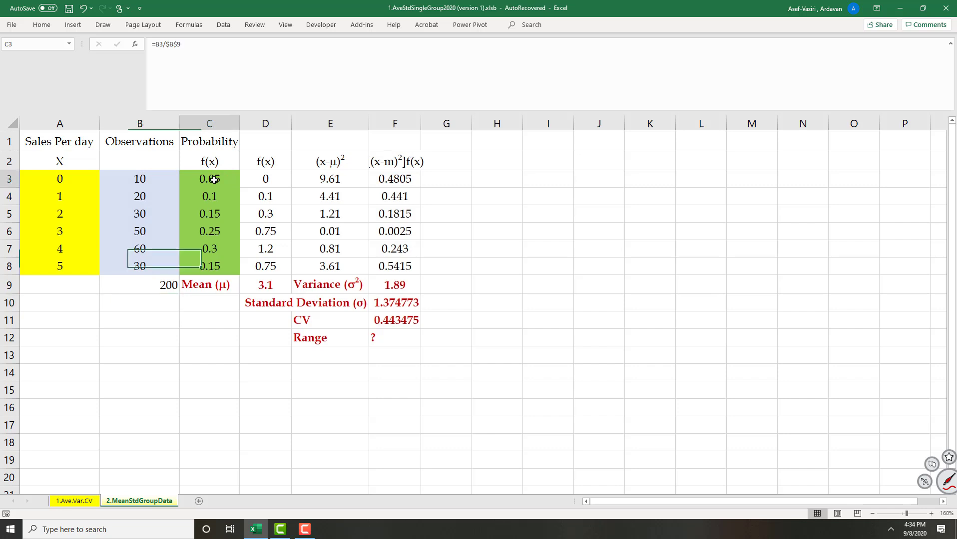
text(=)
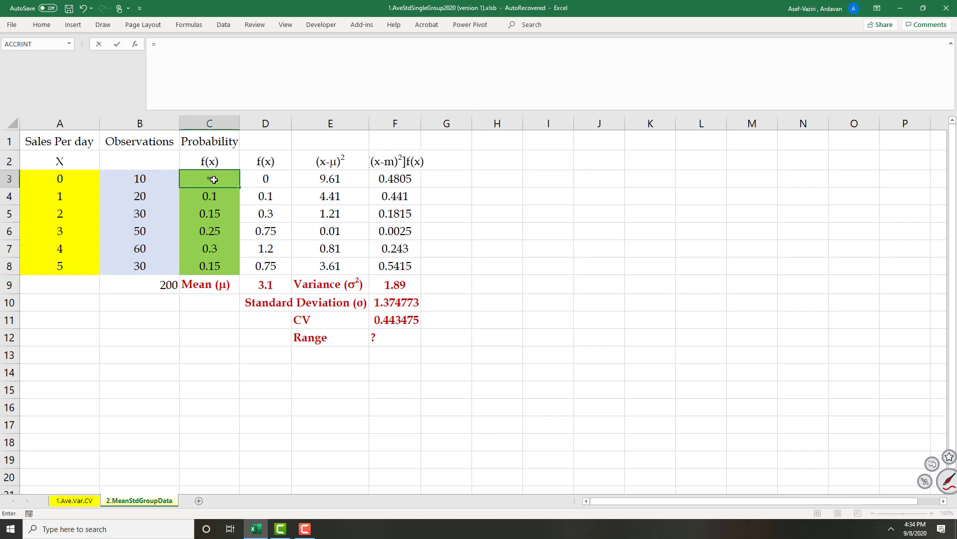
click(131, 181)
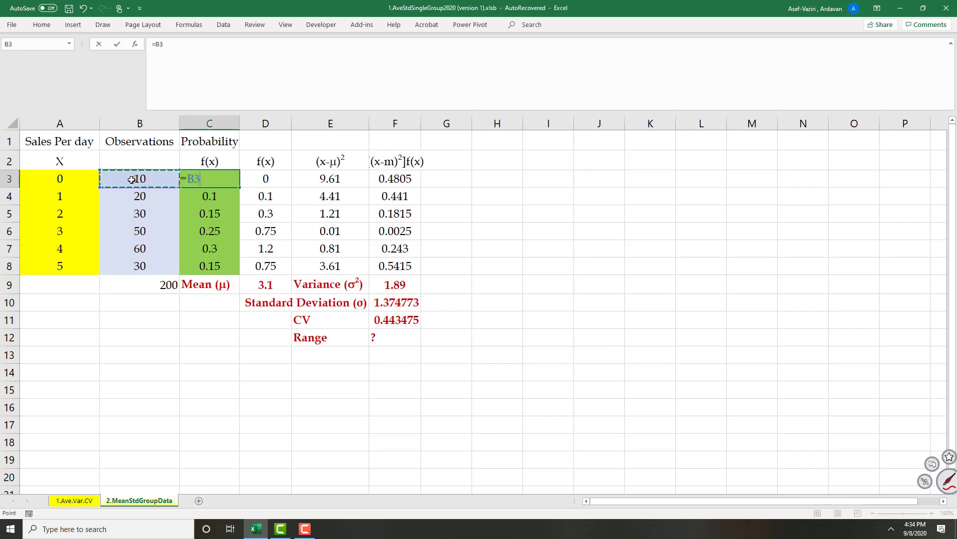
text(/)
click(156, 283)
key(F4)
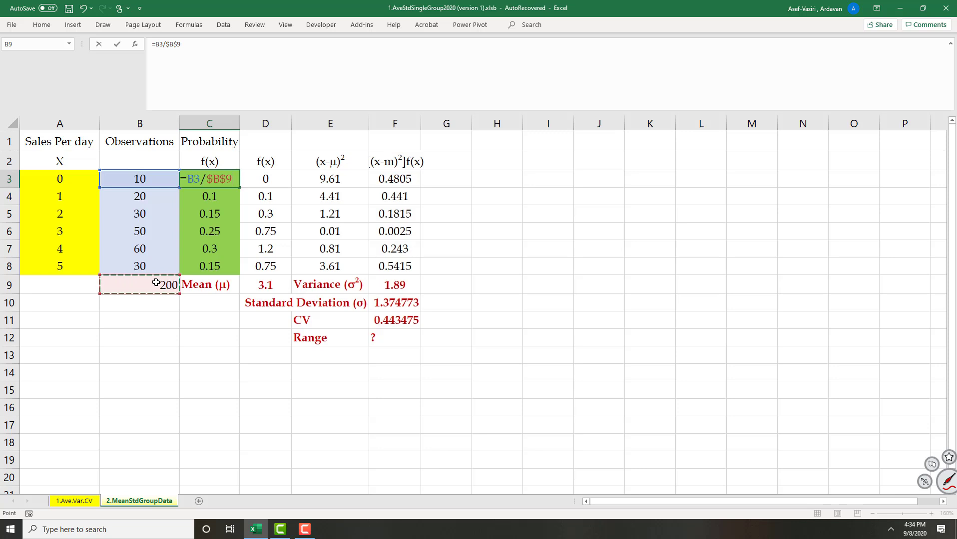
key(Return)
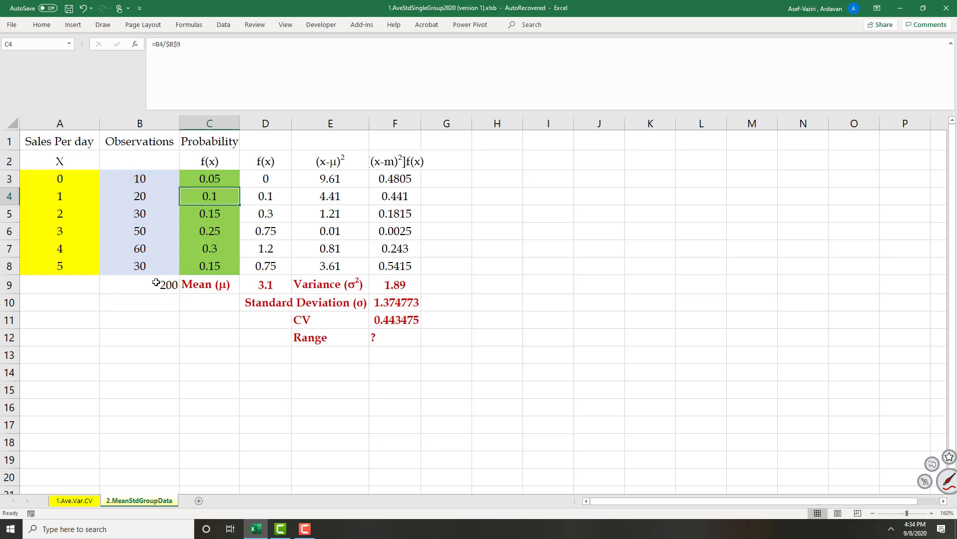
click(223, 174)
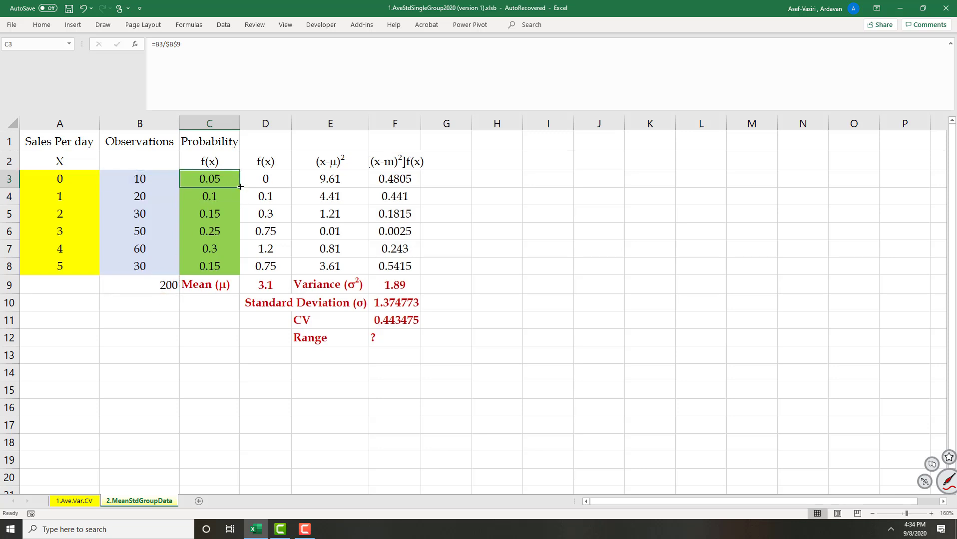
drag(240, 187, 241, 275)
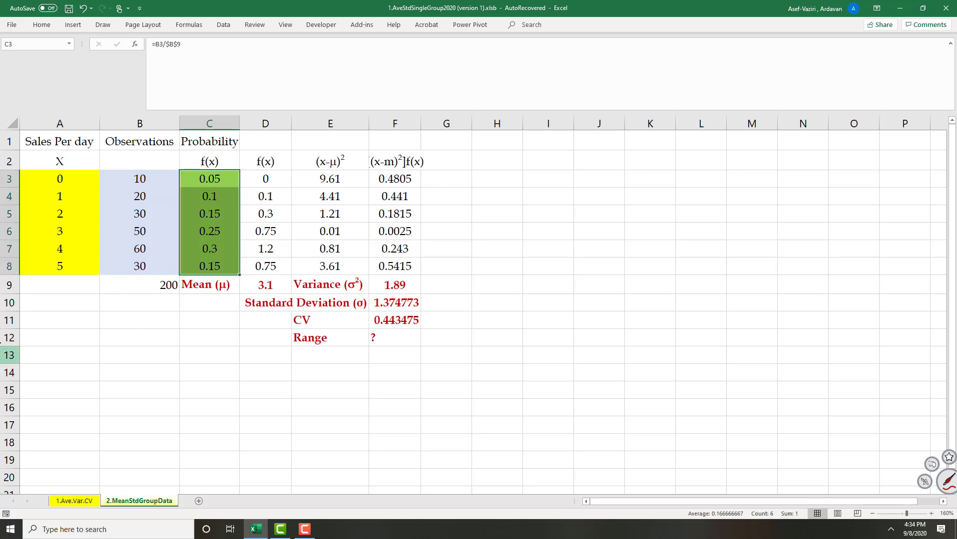
click(210, 178)
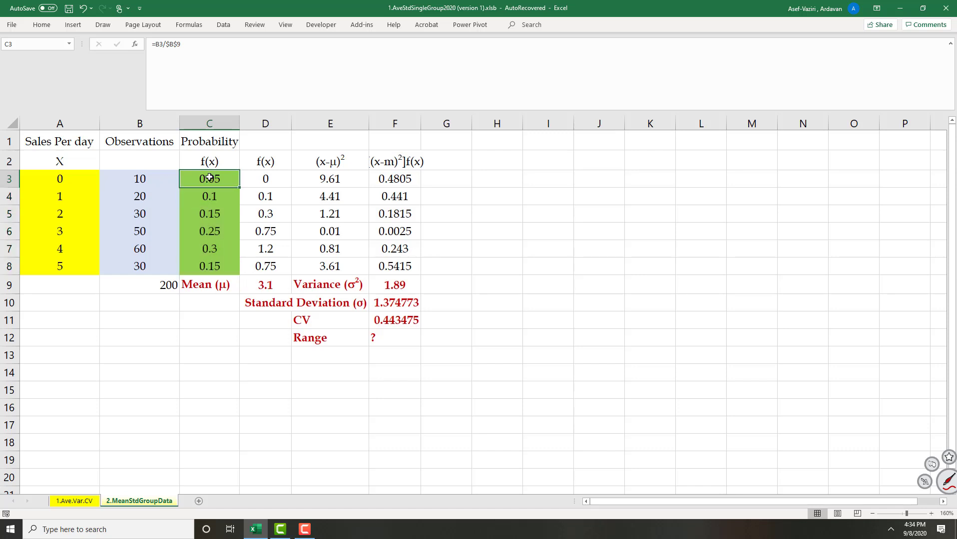
click(48, 178)
click(214, 195)
click(54, 204)
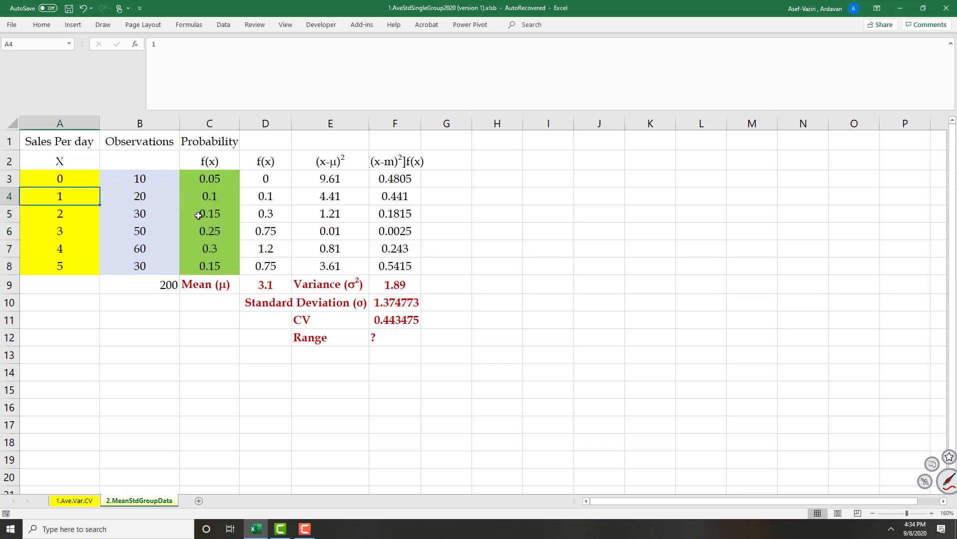
Multiply the first sales value by its probability in D3 with =A3*C3.
click(269, 180)
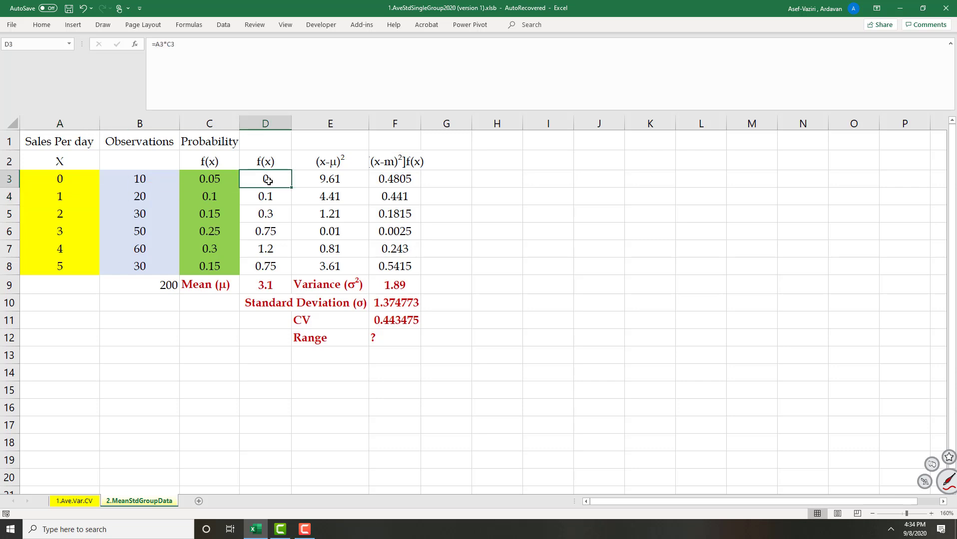
text(=)
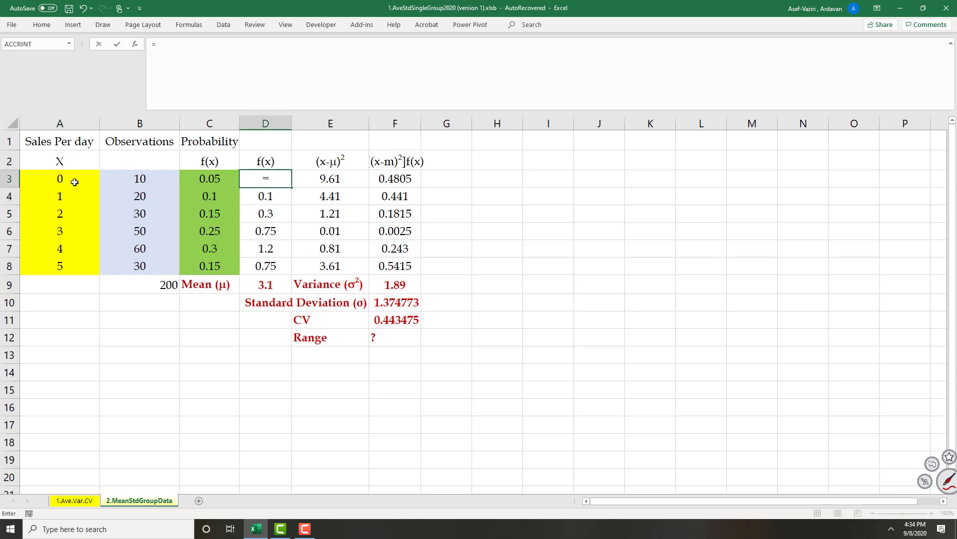
click(75, 181)
text(*)
click(197, 177)
key(Return)
click(262, 179)
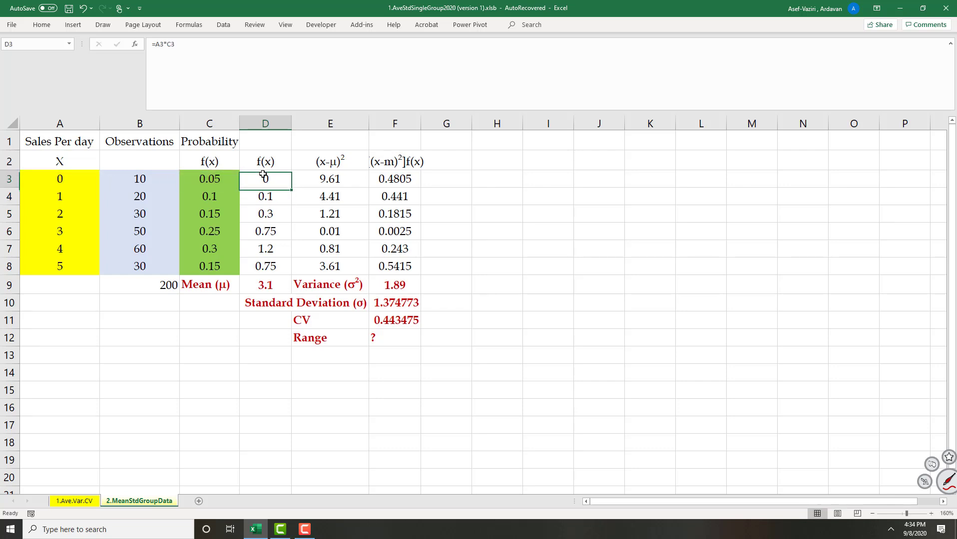
Multiply the second sales value by its probability in D4 with =A4*C4.
click(274, 195)
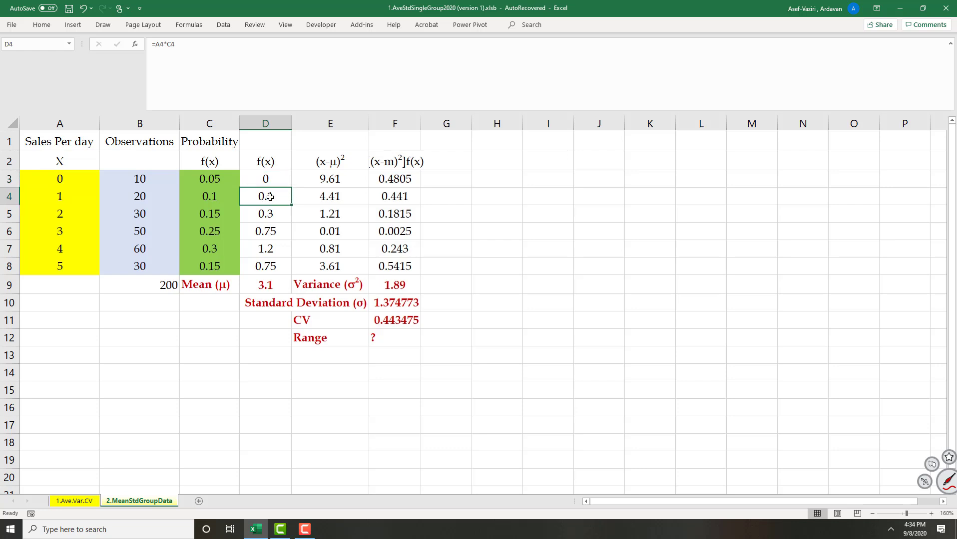
text(=)
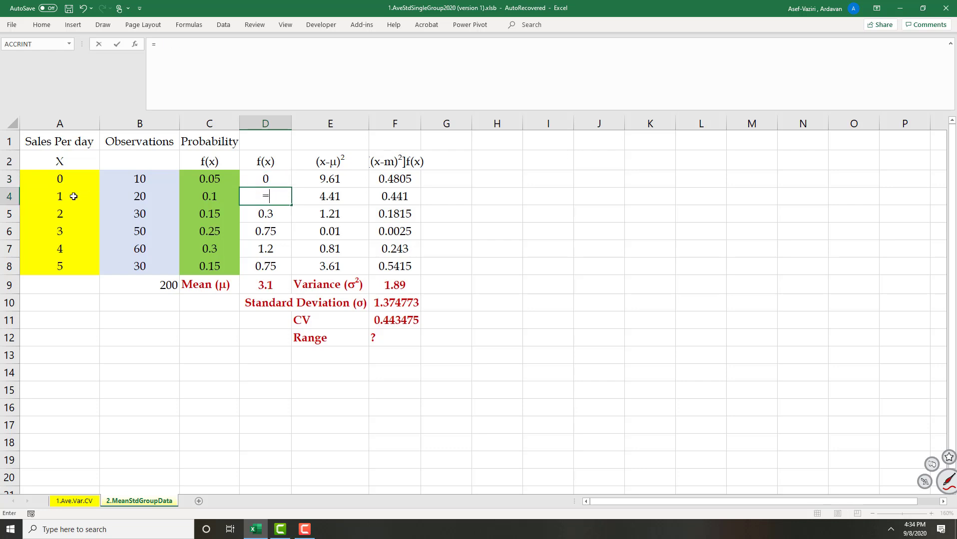
click(47, 193)
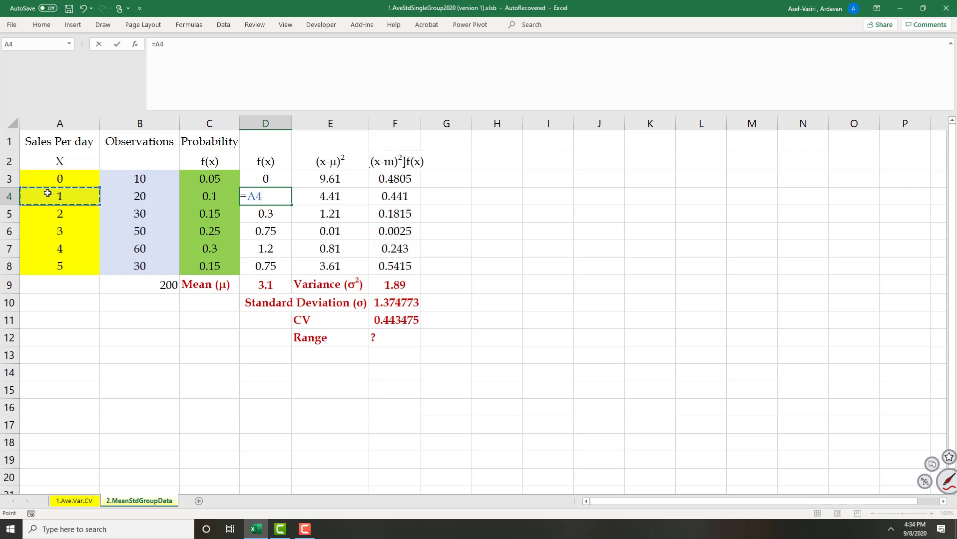
text(*)
click(194, 196)
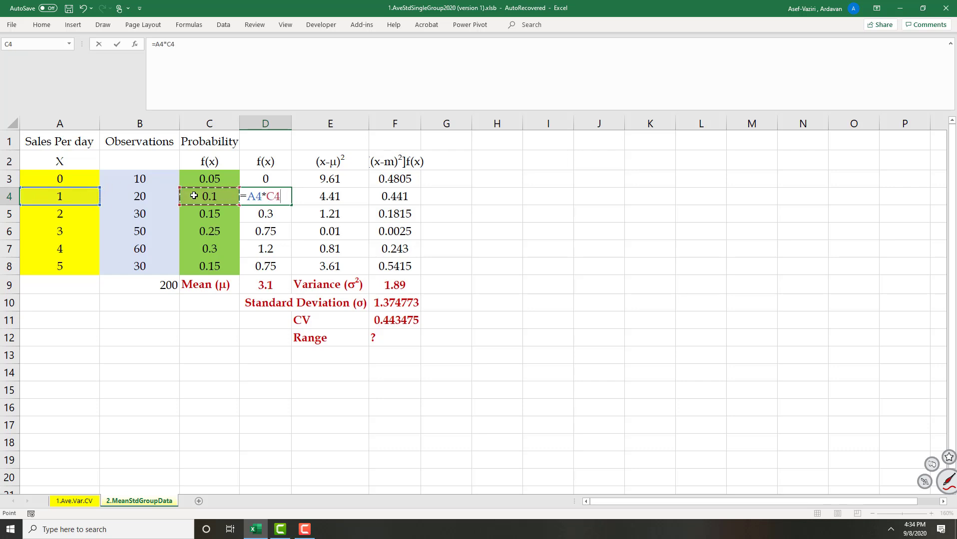
key(Return)
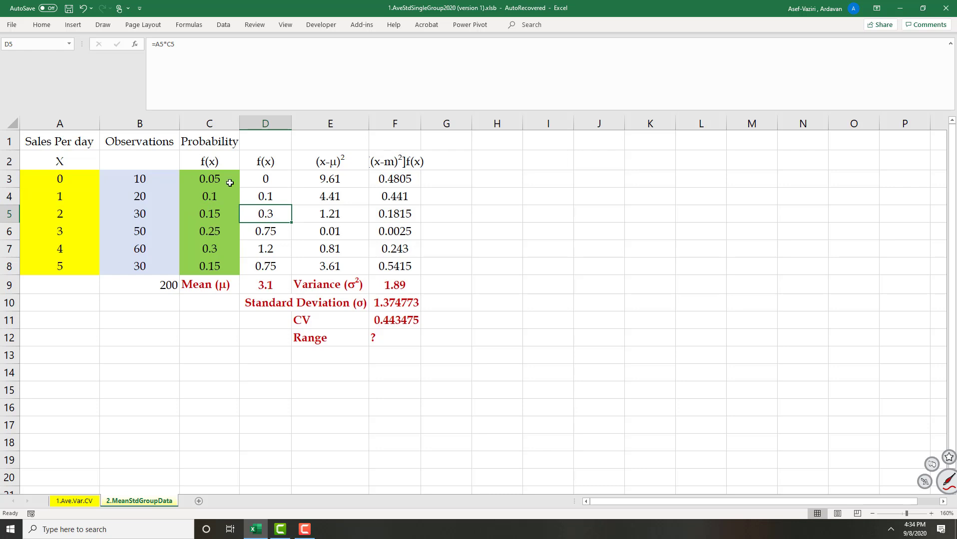
Fill the product formula from D4 down to D8 and check the cell references in D8.
click(282, 198)
drag(290, 203, 288, 269)
double_click(272, 268)
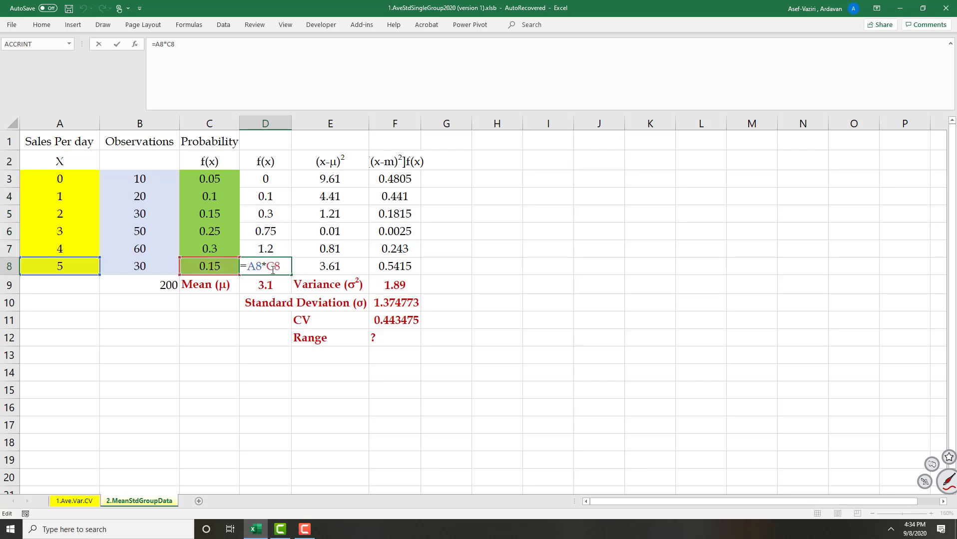
key(Return)
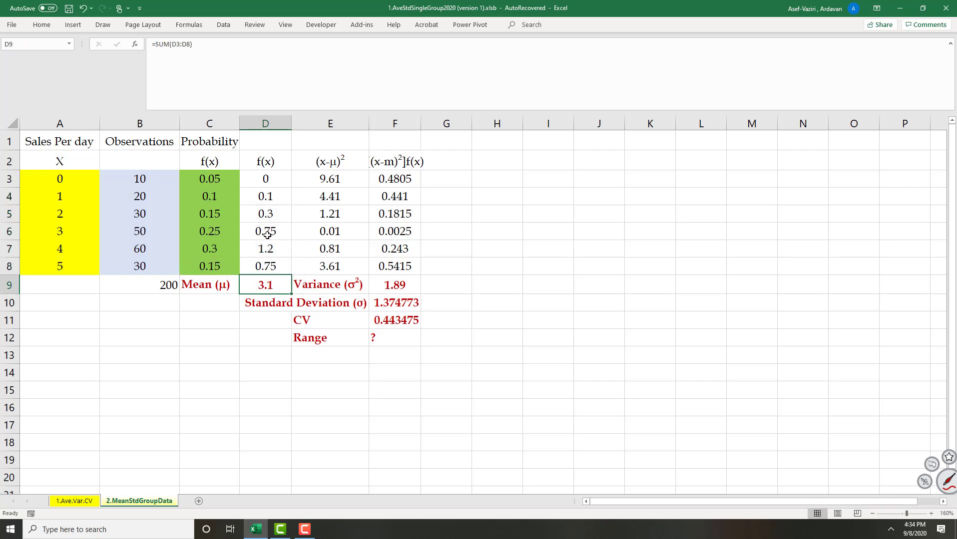
click(54, 176)
click(61, 197)
drag(188, 176, 200, 263)
Total the probabilities in C10 with =SUM(C3:C8).
click(204, 302)
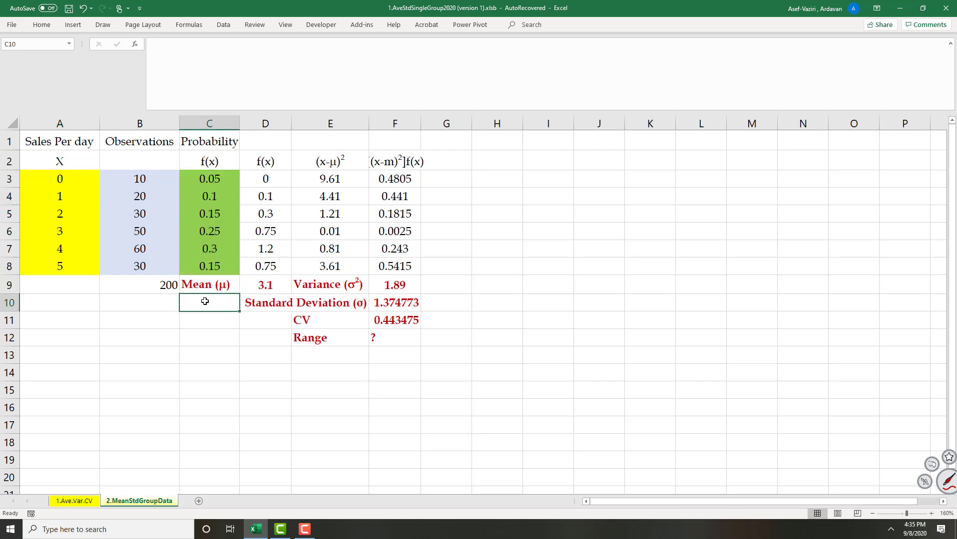
text(=s)
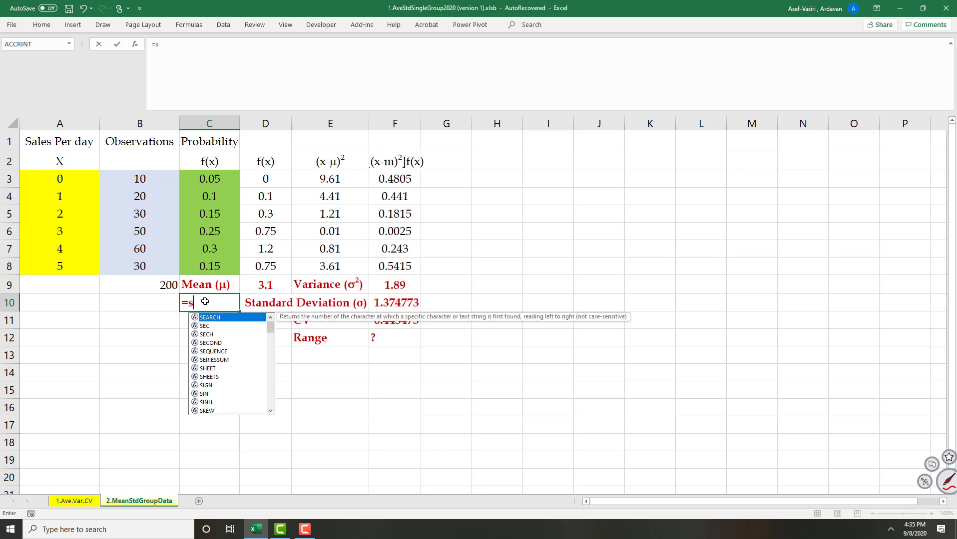
text(um()
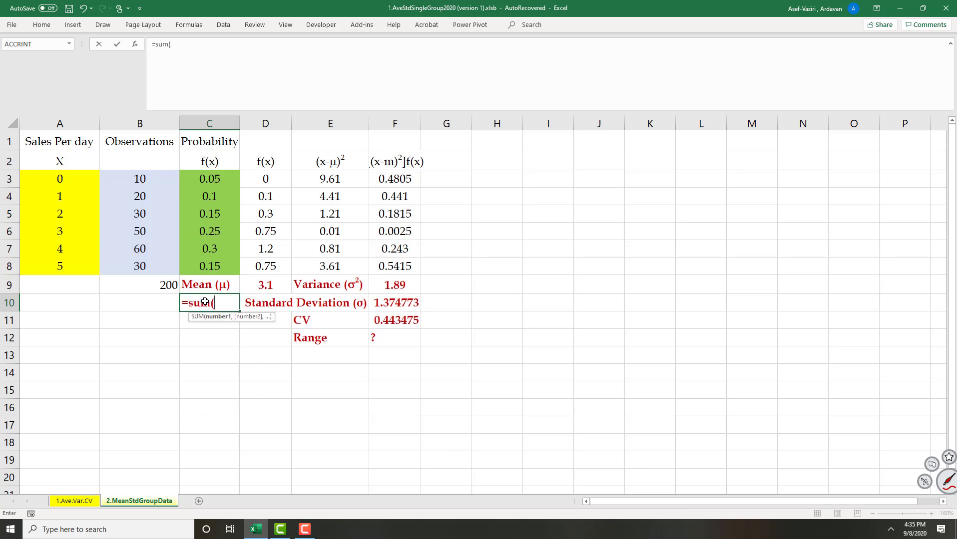
drag(228, 273, 223, 183)
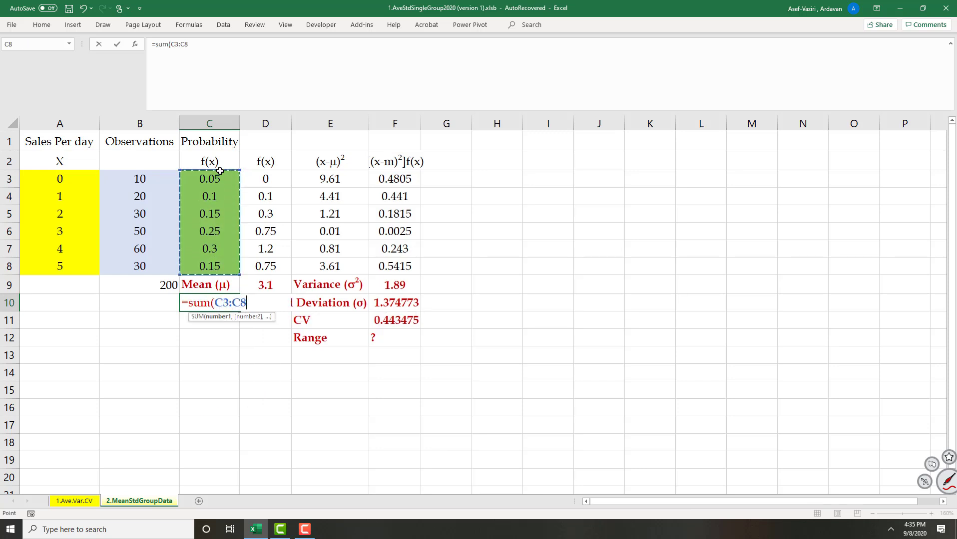
text())
key(Return)
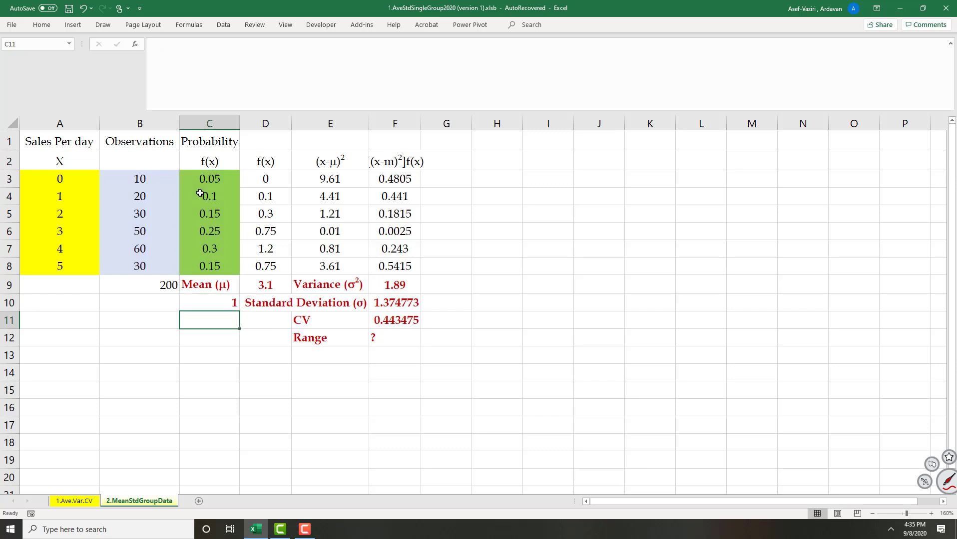
Review the sales values and their probabilities, and re-enter the mean in D9 as =SUM(D3:D8).
drag(82, 180, 80, 264)
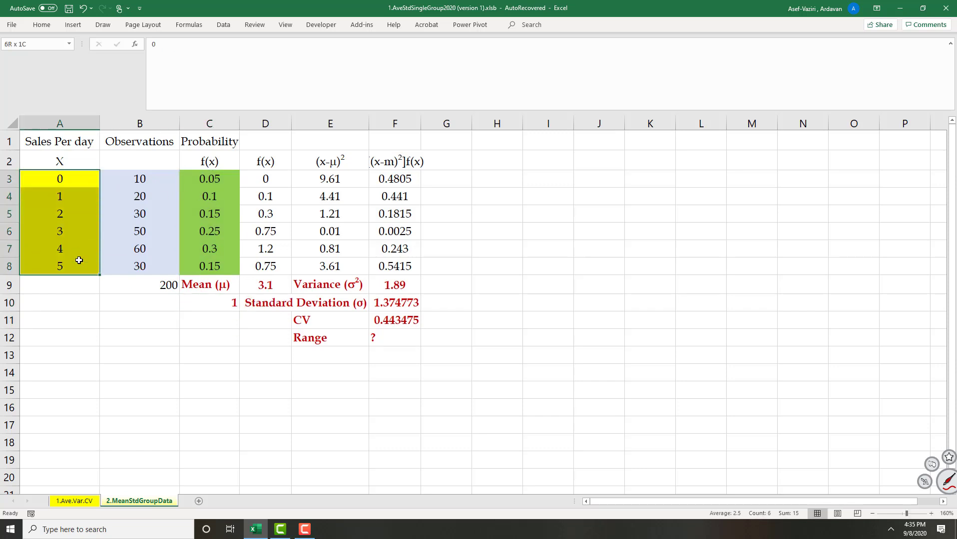
drag(203, 179, 208, 265)
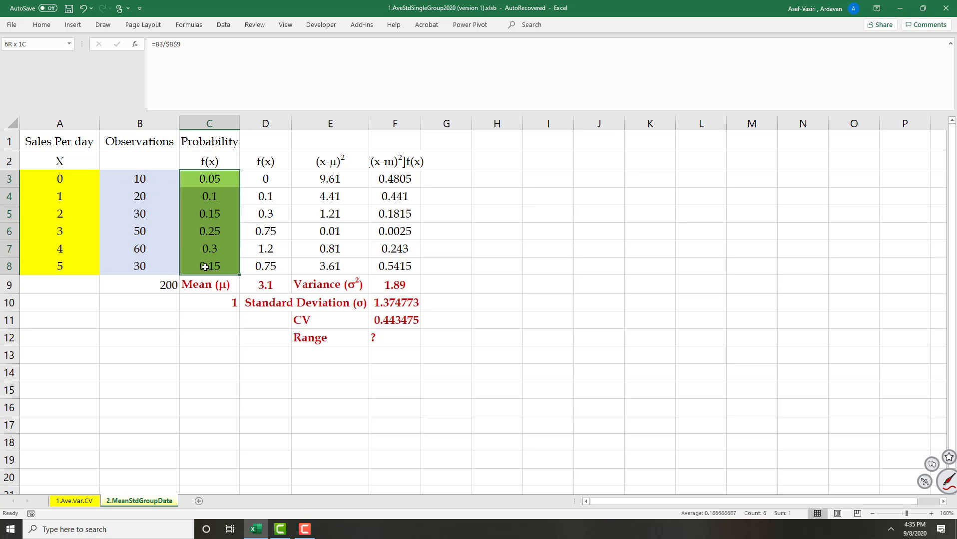
click(267, 285)
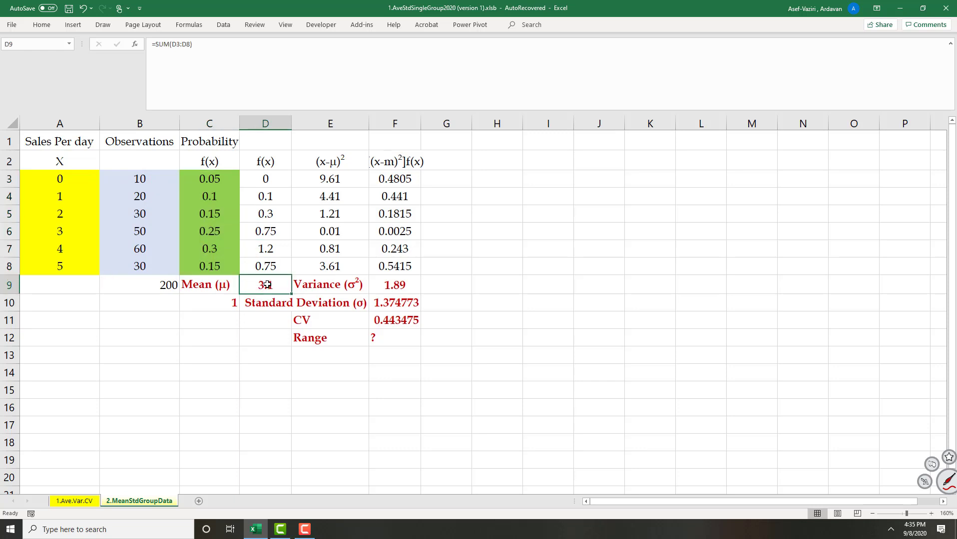
text(=)
key(BackSpace)
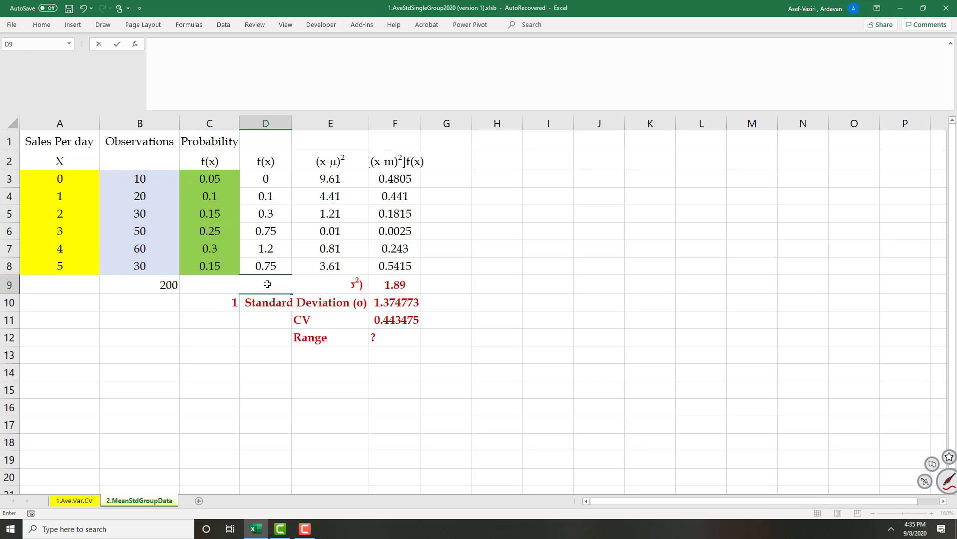
text(=sum()
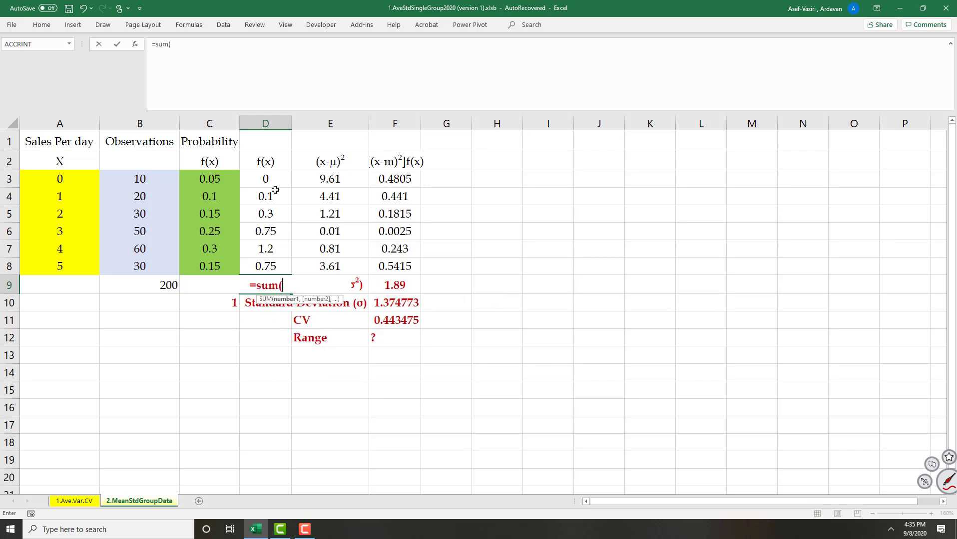
drag(277, 178, 275, 270)
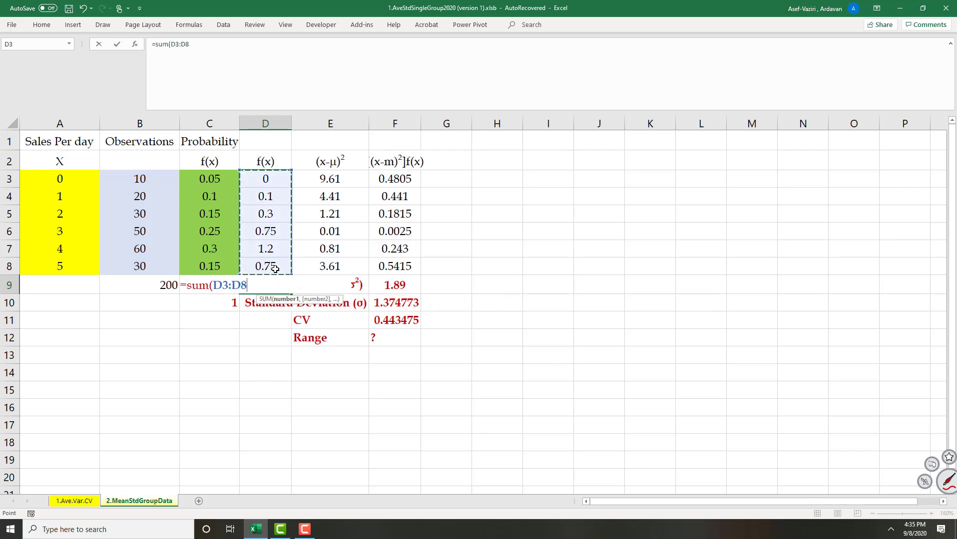
key(Return)
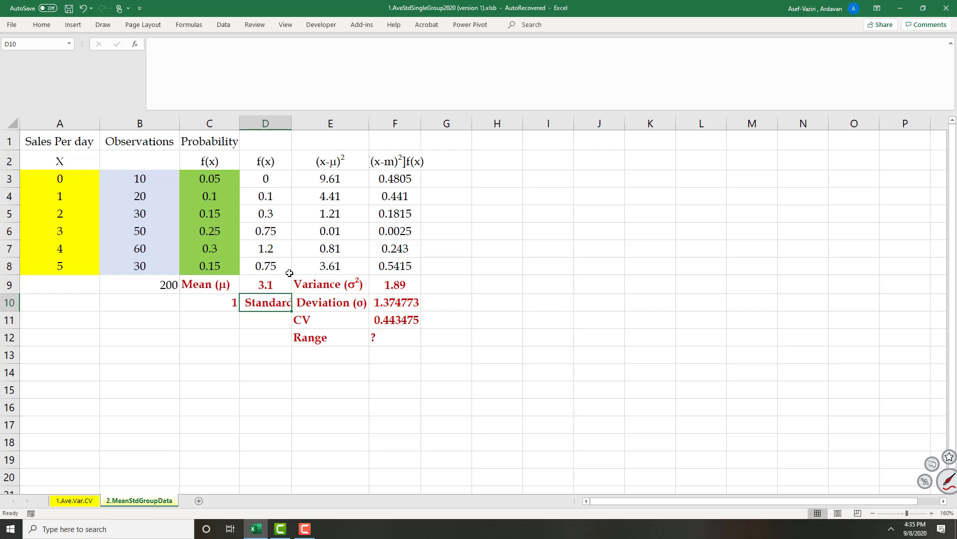
Compute the mean directly in B10 with =SUMPRODUCT(A3:A8,C3:C8).
click(116, 302)
text(=sump)
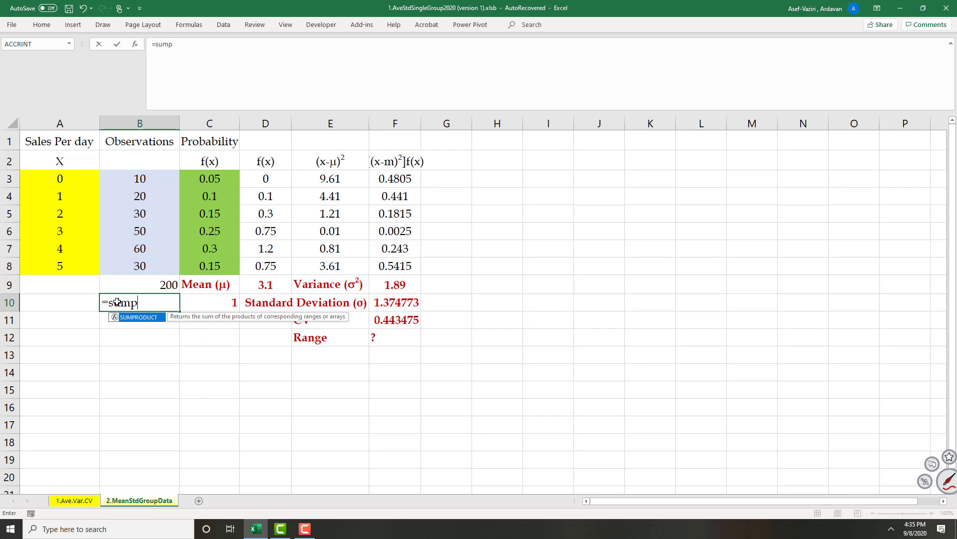
key(Tab)
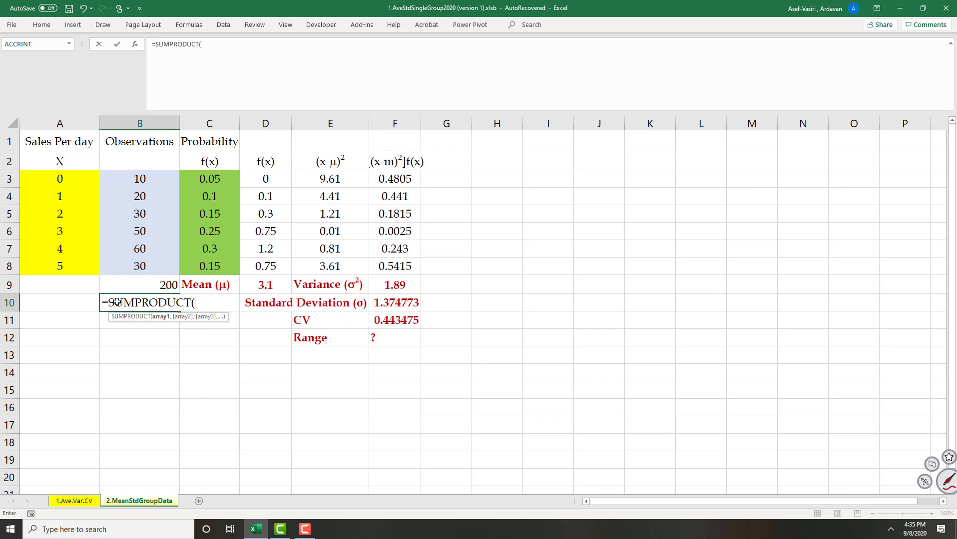
drag(67, 182, 69, 261)
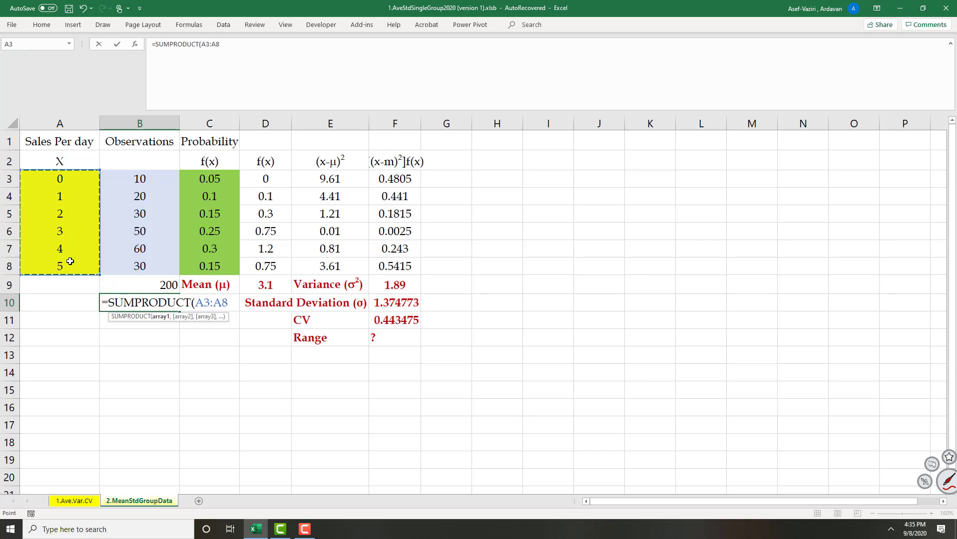
text(,)
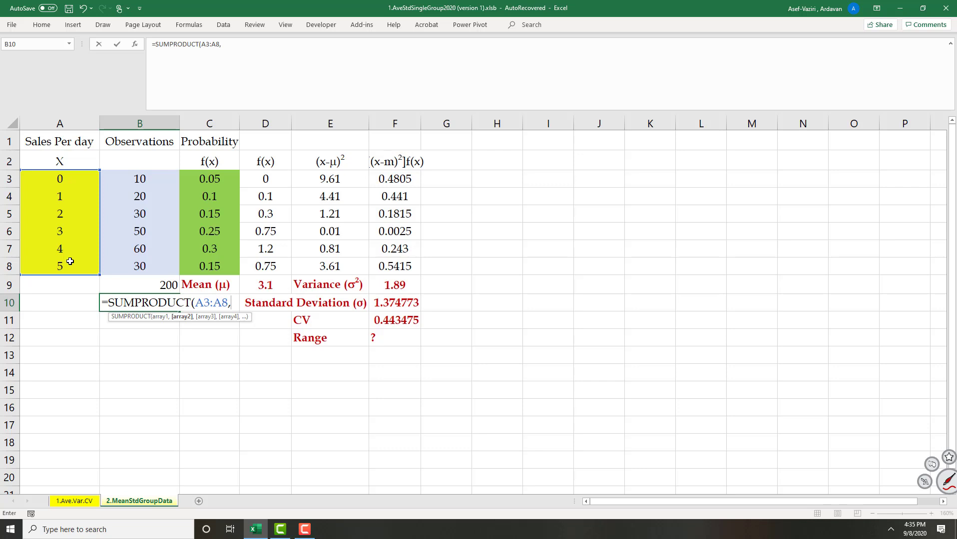
drag(196, 180, 199, 264)
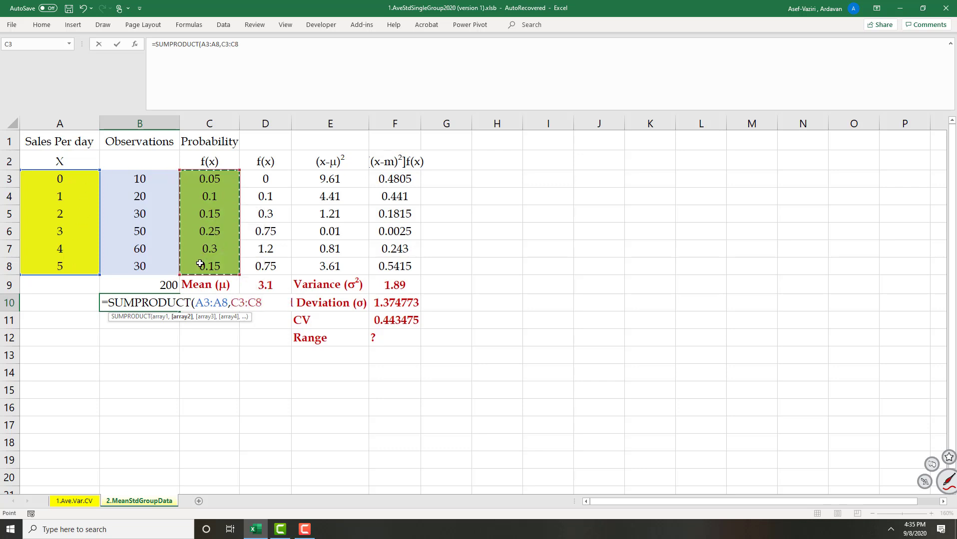
text())
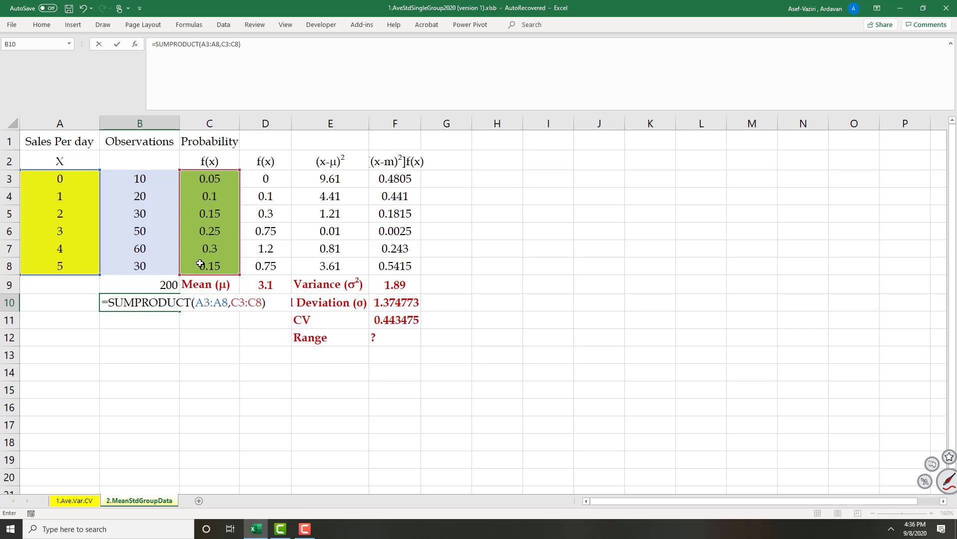
key(Return)
Test in B11 whether the two means agree, using the formula =B10=D9.
text(=)
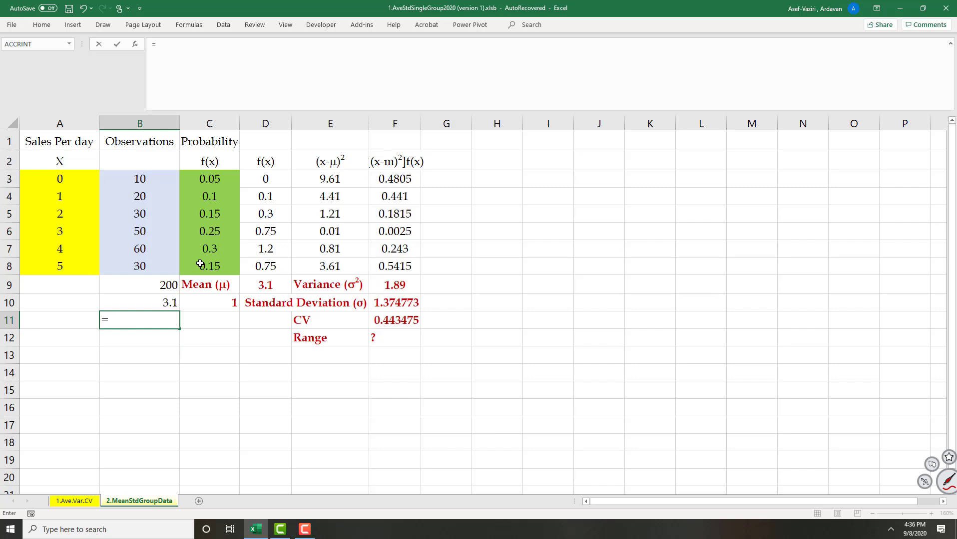
click(143, 297)
text(=)
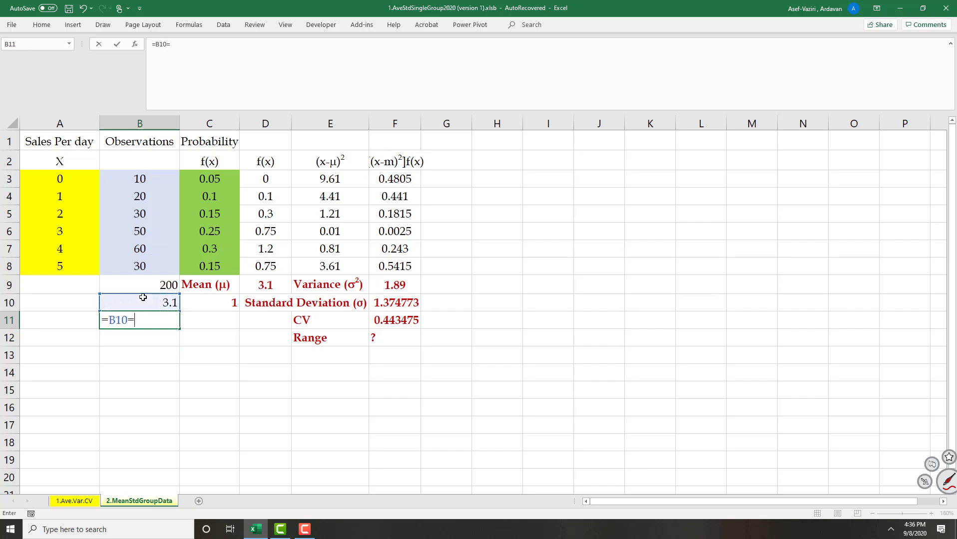
click(256, 286)
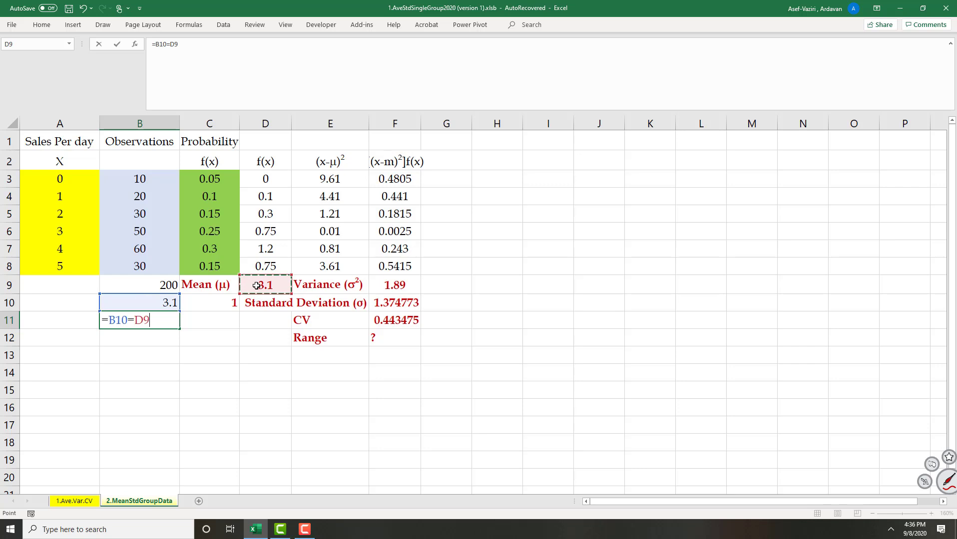
key(Return)
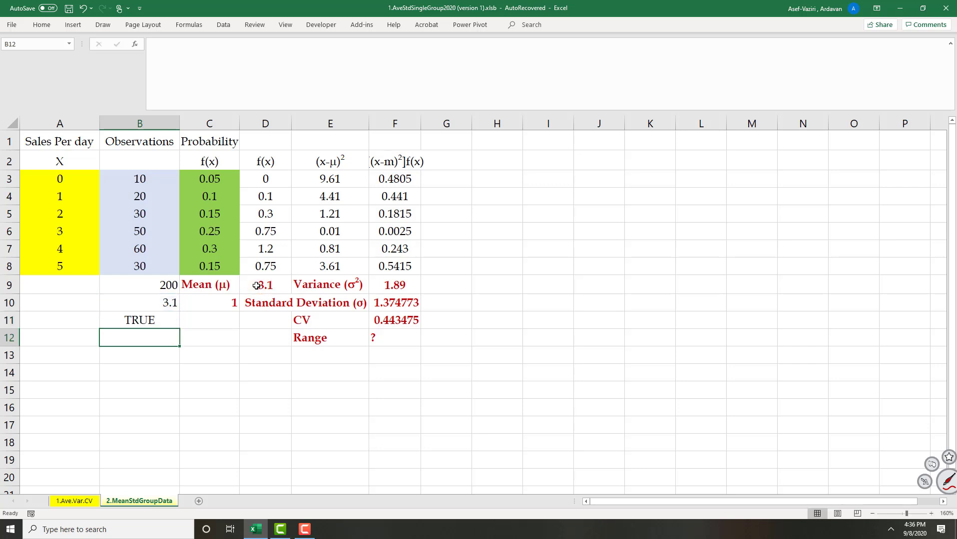
Compare the mean in D9 with the ungrouped data on the 1.Ave.Var.CV sheet, and return to 2.MeanStdGroupData.
click(256, 285)
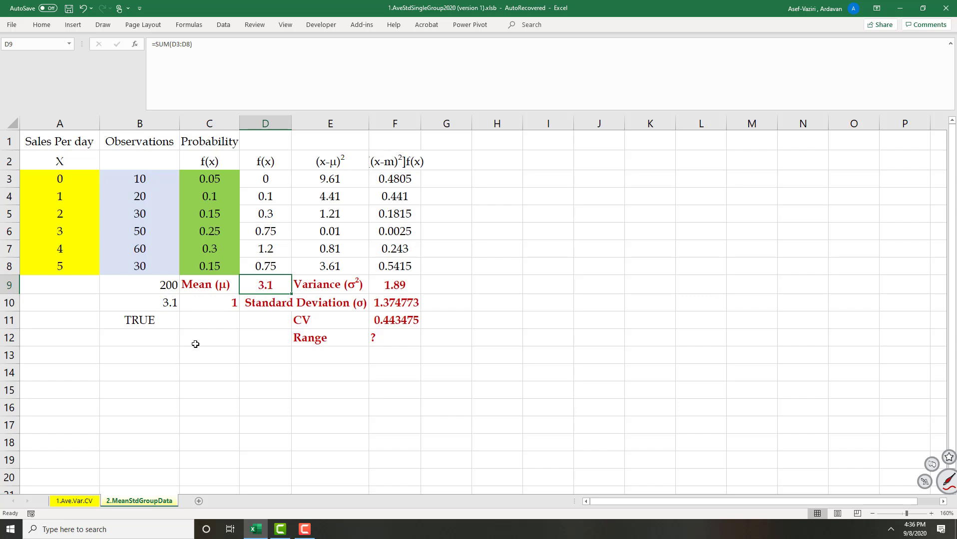
click(74, 501)
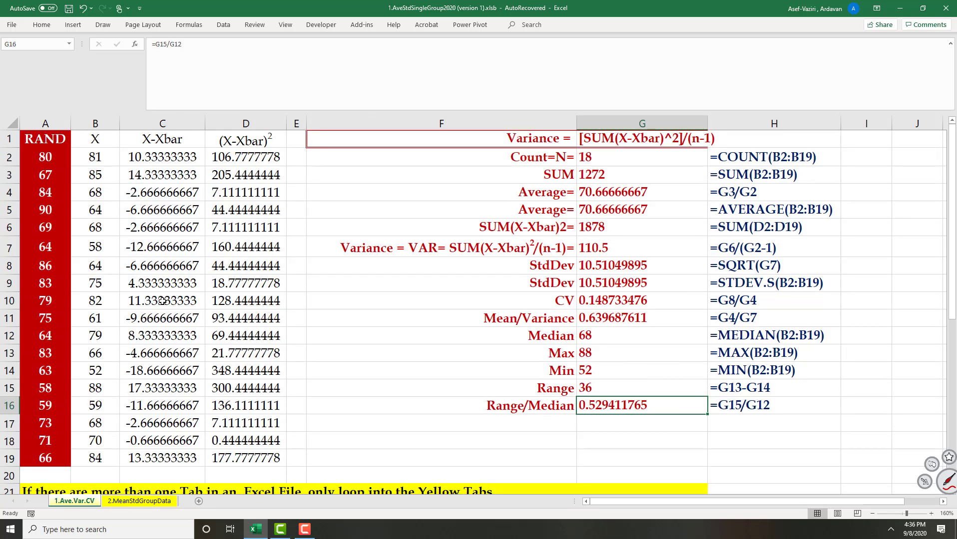
click(94, 158)
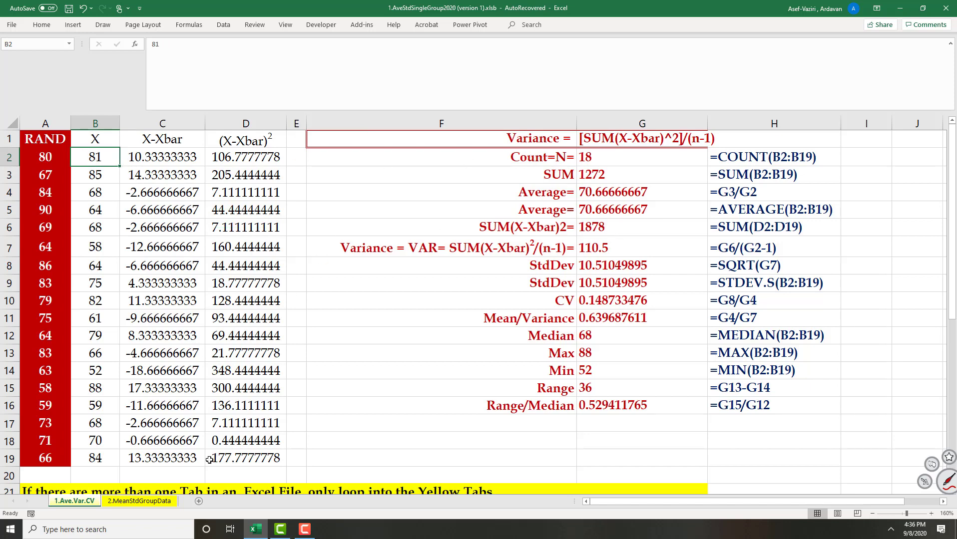
click(146, 502)
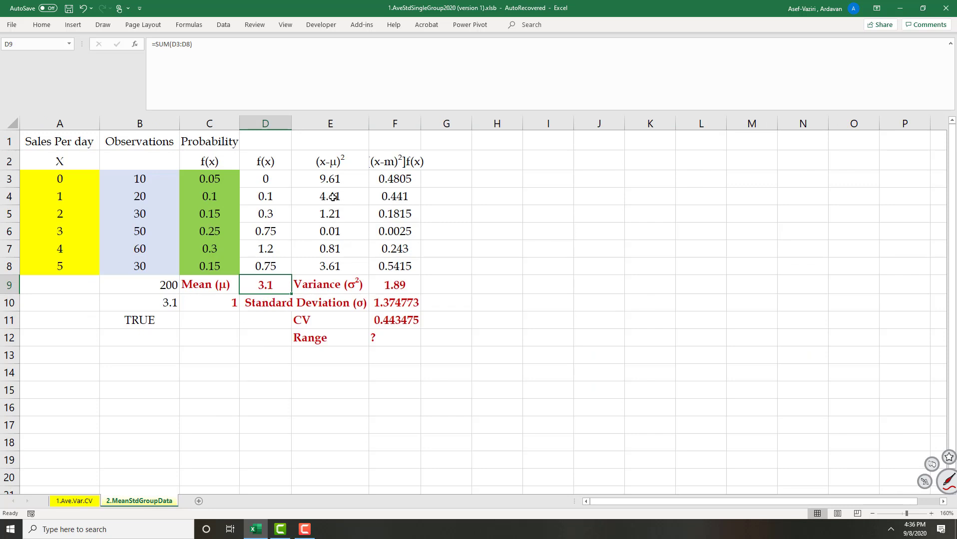
Calculate the first squared deviation in E3 with =(A3-$D$9)^2, keeping the mean as an absolute reference.
click(317, 180)
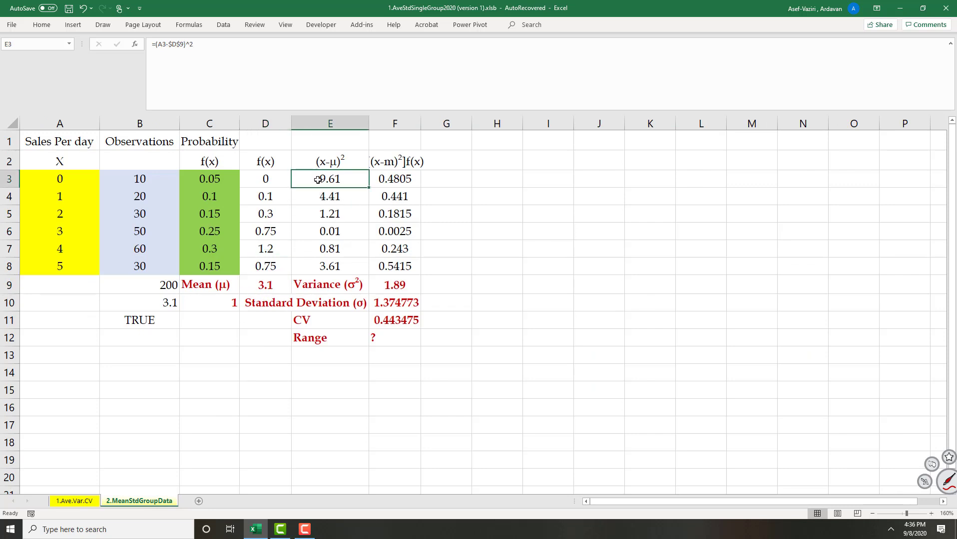
text(=)
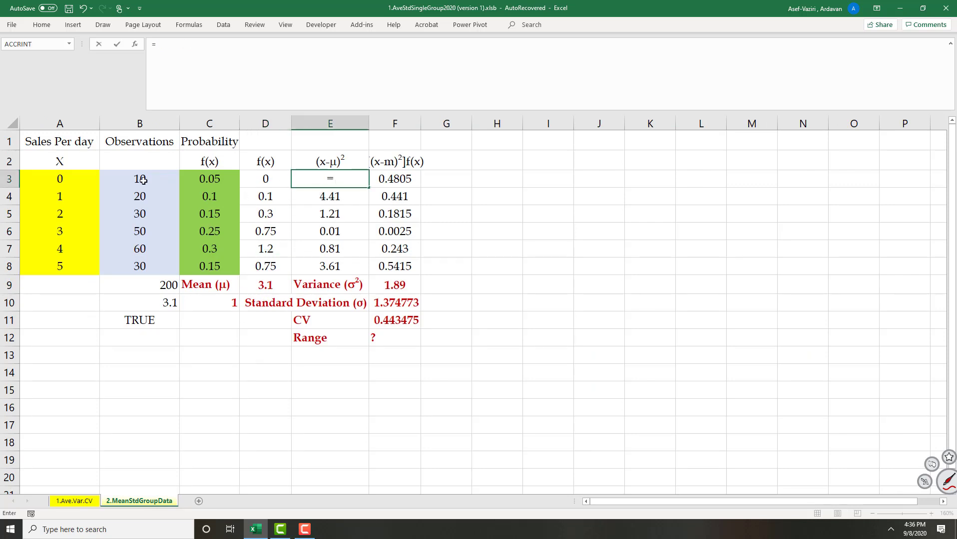
click(68, 178)
text(-)
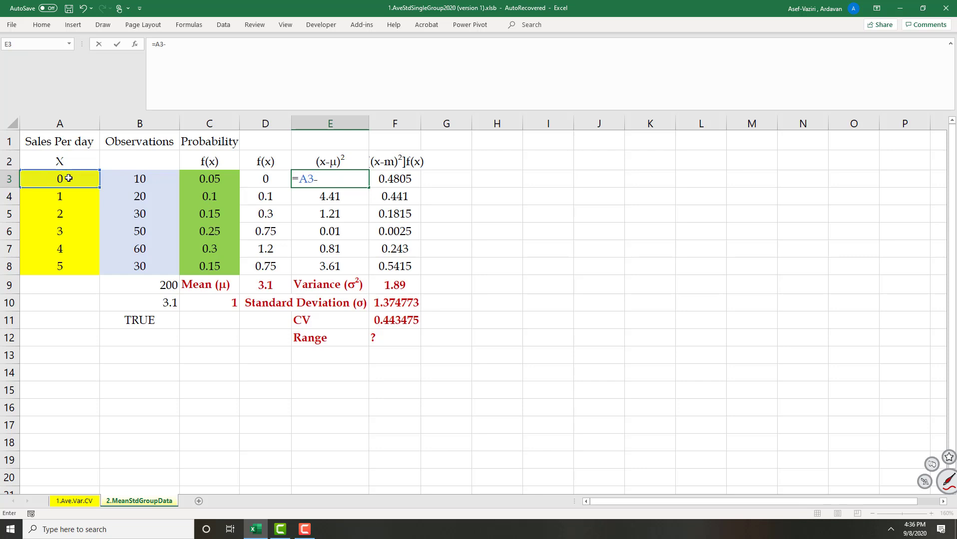
click(262, 286)
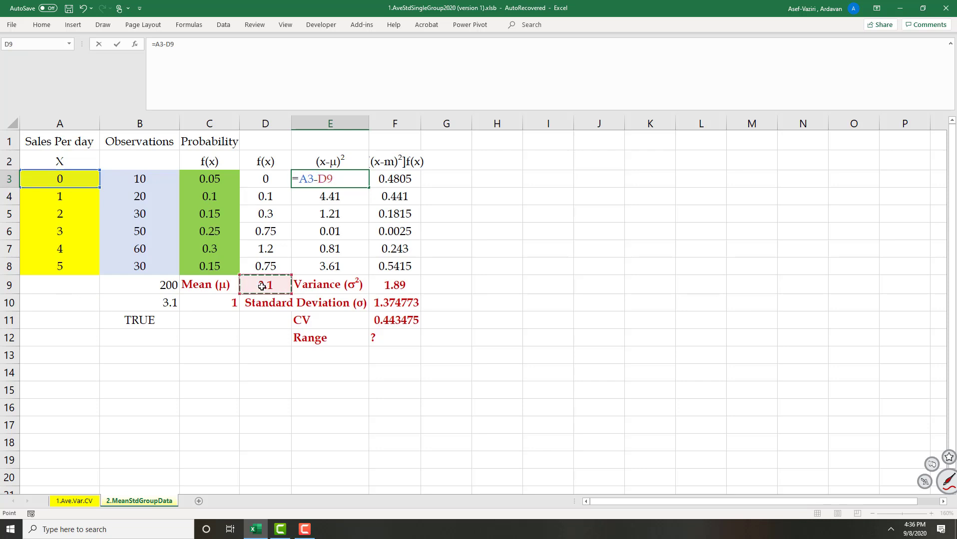
key(F4)
text())
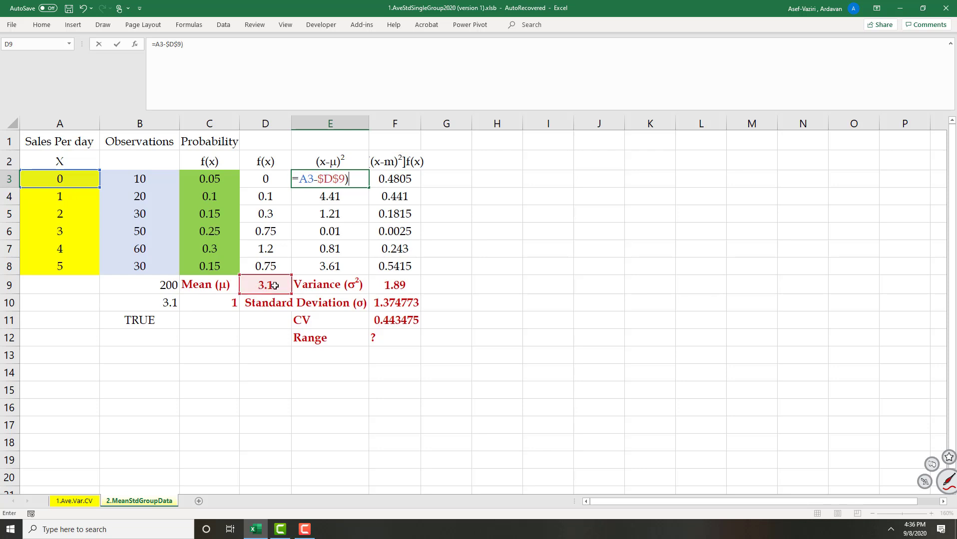
text(()
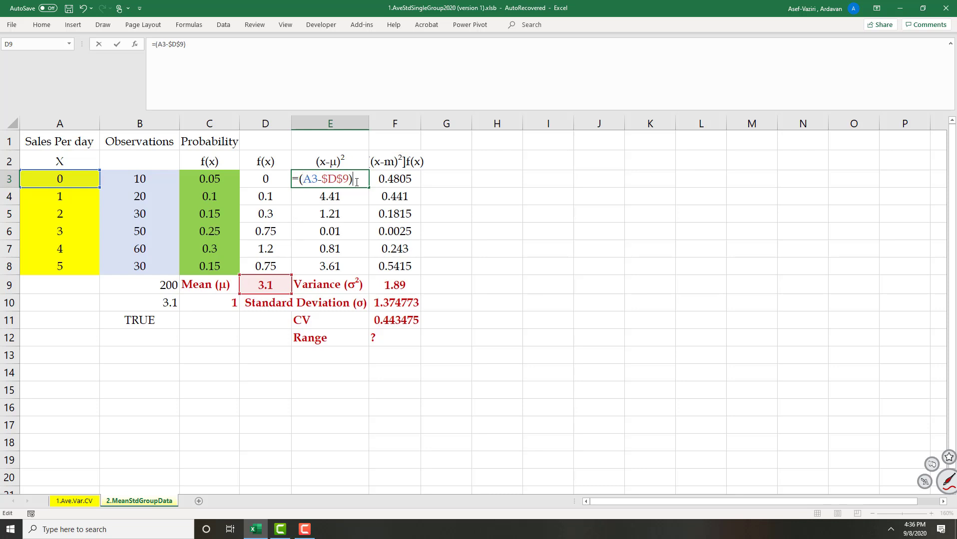
text(^@)
key(BackSpace)
text(2)
key(Return)
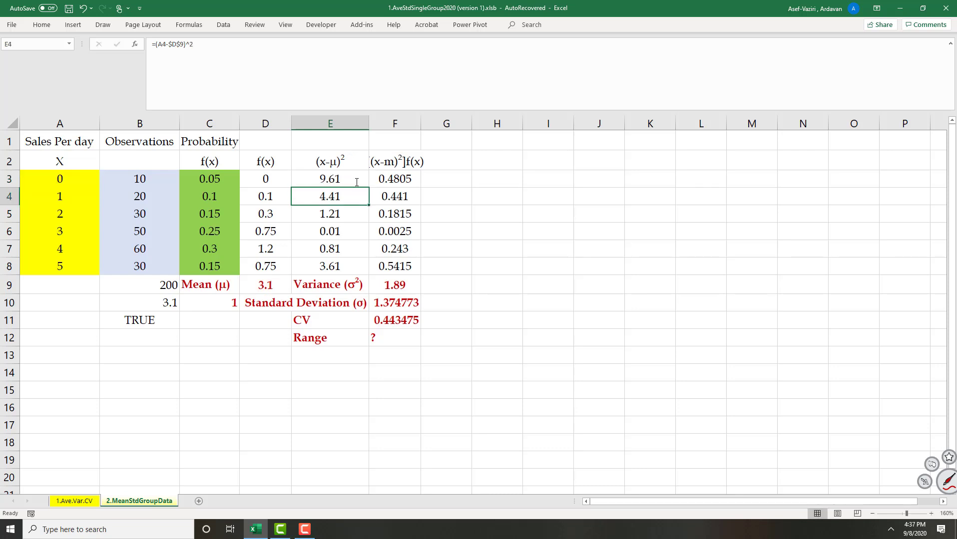
Calculate the squared deviation in E4 with =(A4-$D$9)^2 and fill the formula down through E8.
double_click(336, 199)
key(Escape)
text(=)
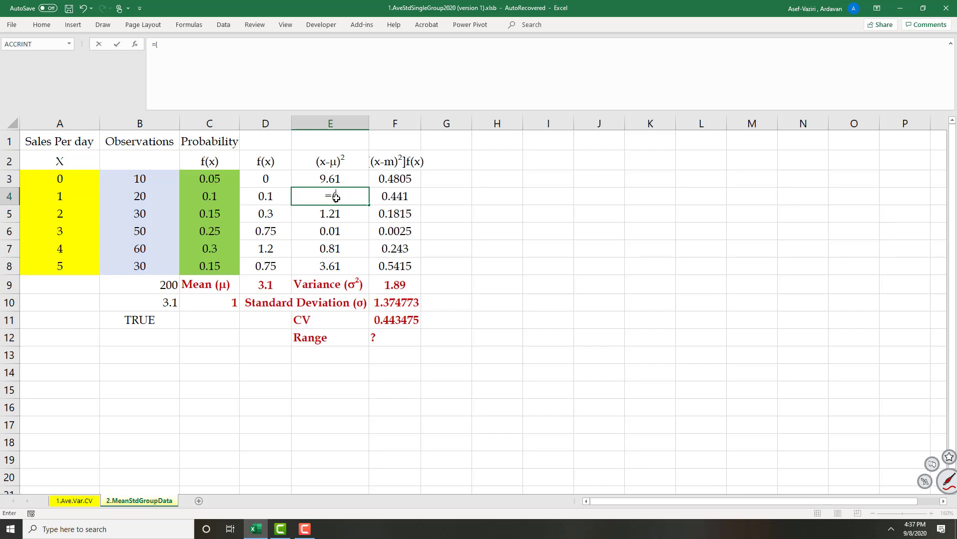
text(()
click(76, 196)
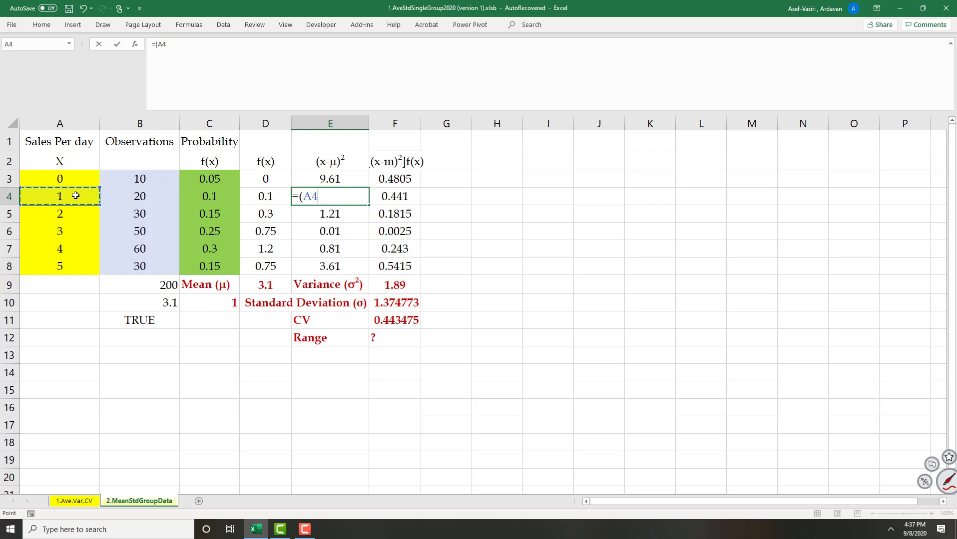
text(-)
click(269, 284)
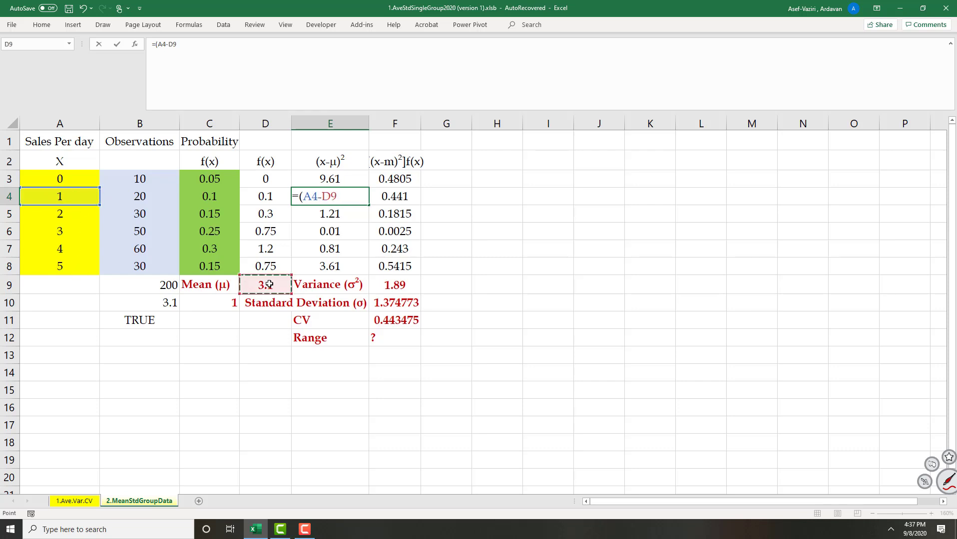
key(F4)
text()^2)
key(Return)
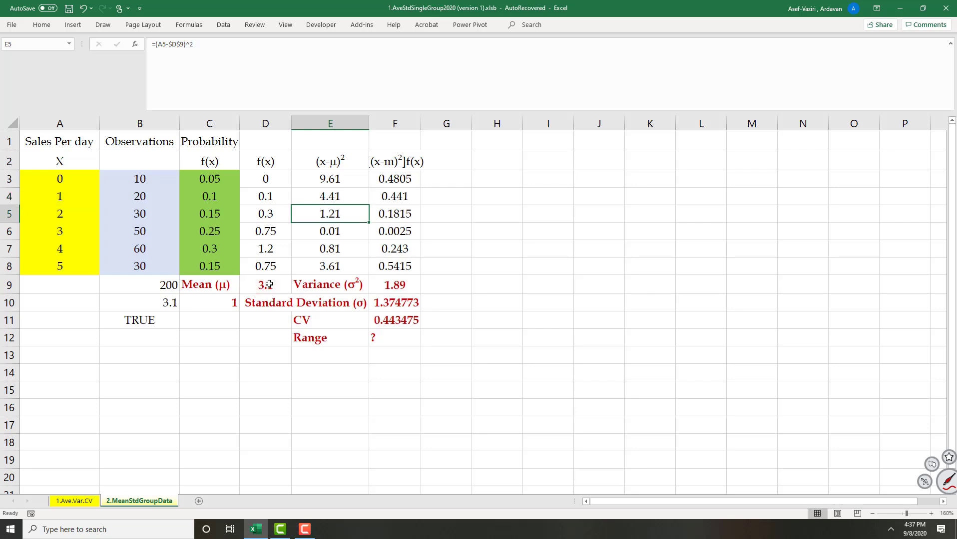
click(342, 196)
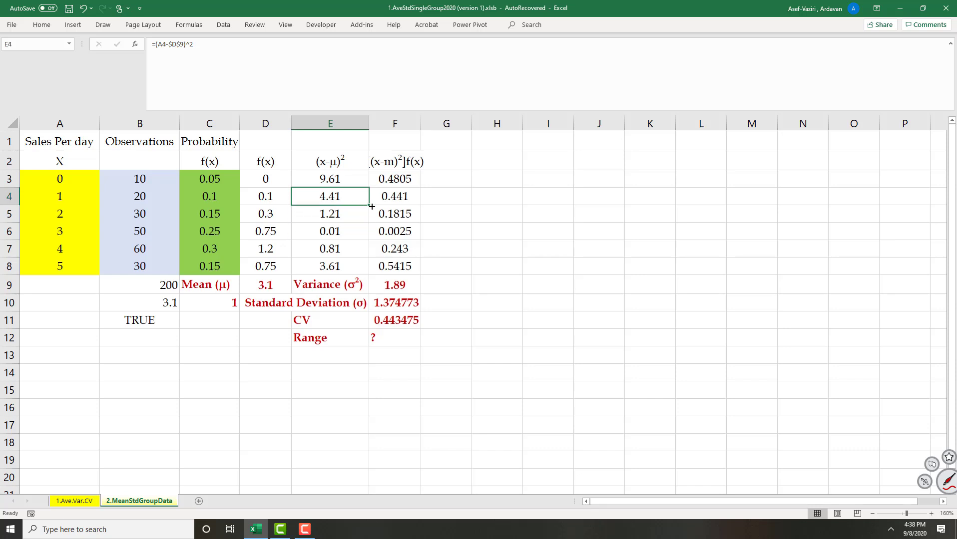
drag(370, 204, 370, 273)
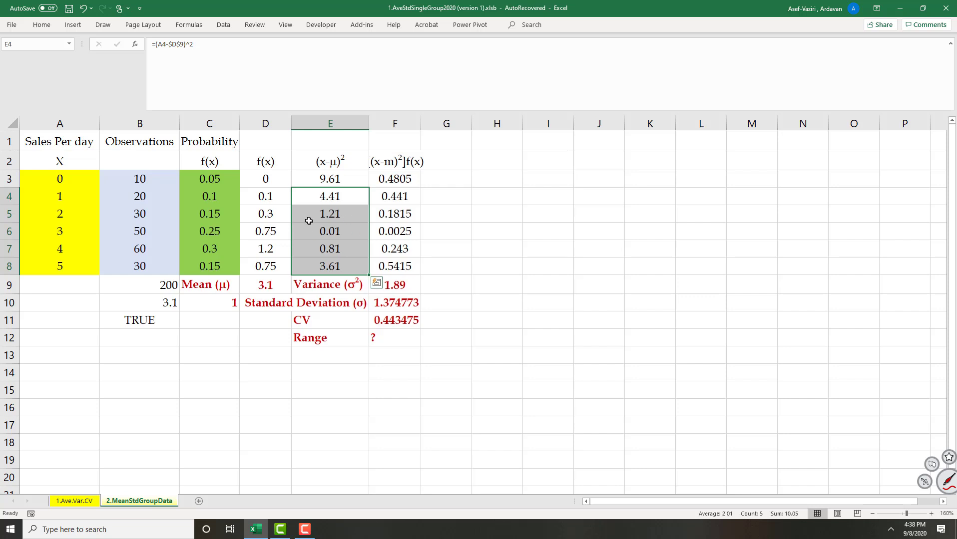
Review the squared deviations in E3:E8 against the ungrouped calculation on the 1.Ave.Var.CV sheet, and return to 2.MeanStdGroupData.
click(321, 164)
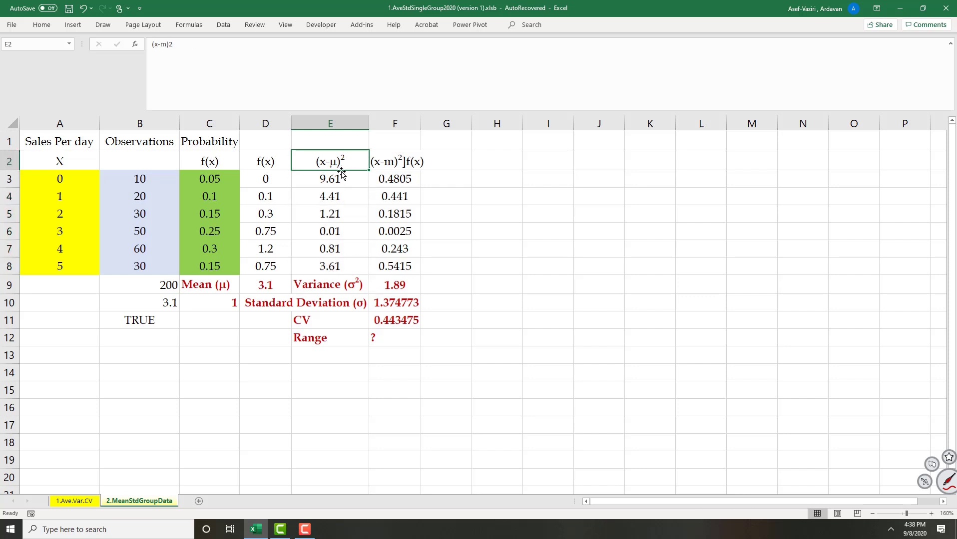
drag(336, 184, 334, 266)
click(334, 164)
drag(335, 180, 338, 268)
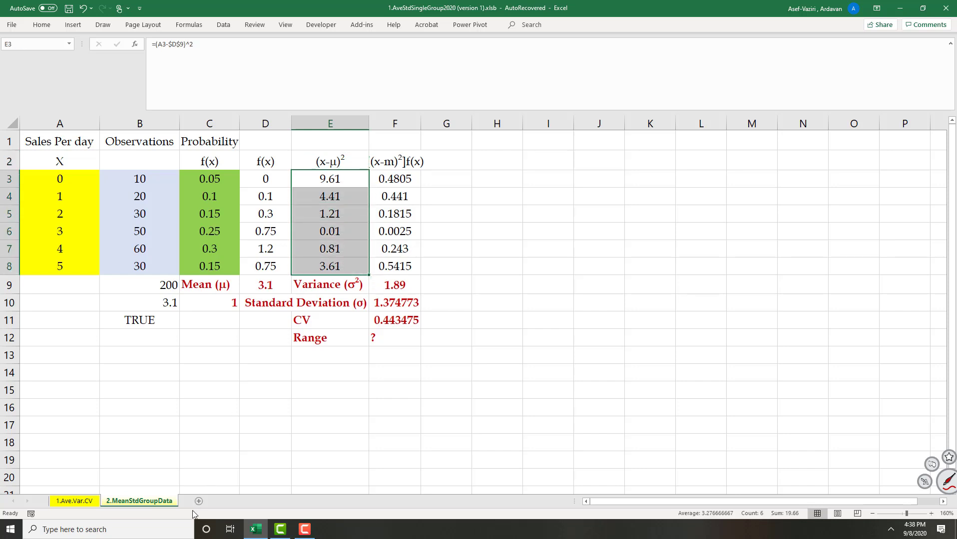
click(88, 502)
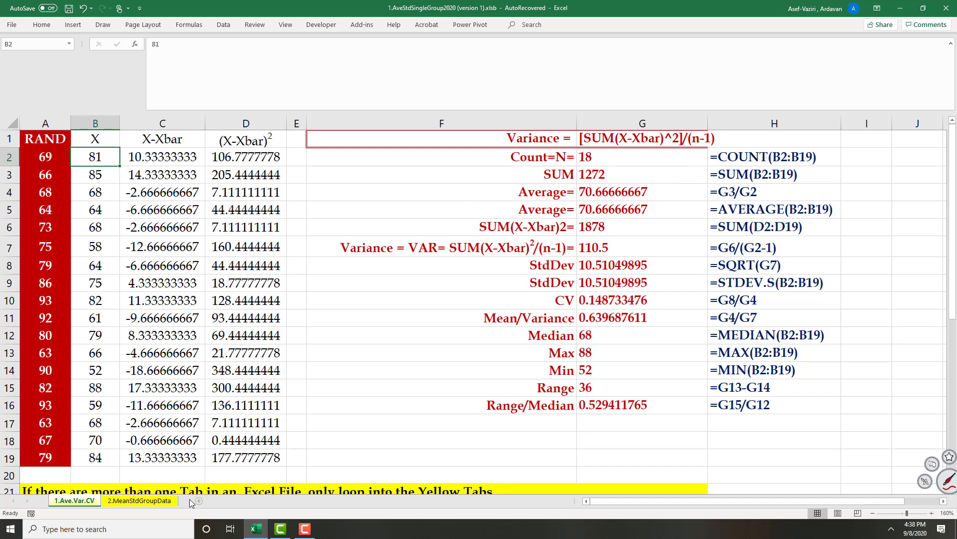
click(128, 502)
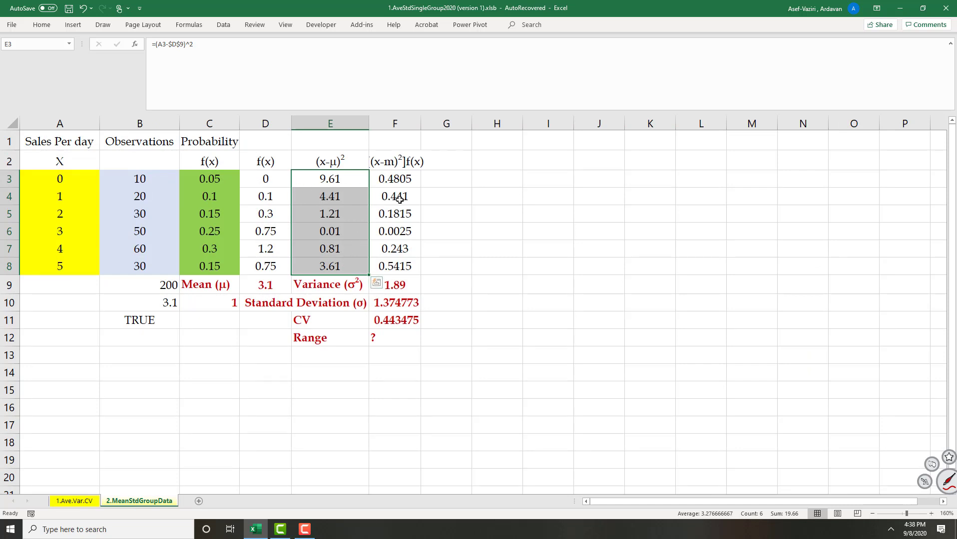
Weight the first squared deviation by its probability in F3 with =E3*C3.
click(395, 180)
text(=)
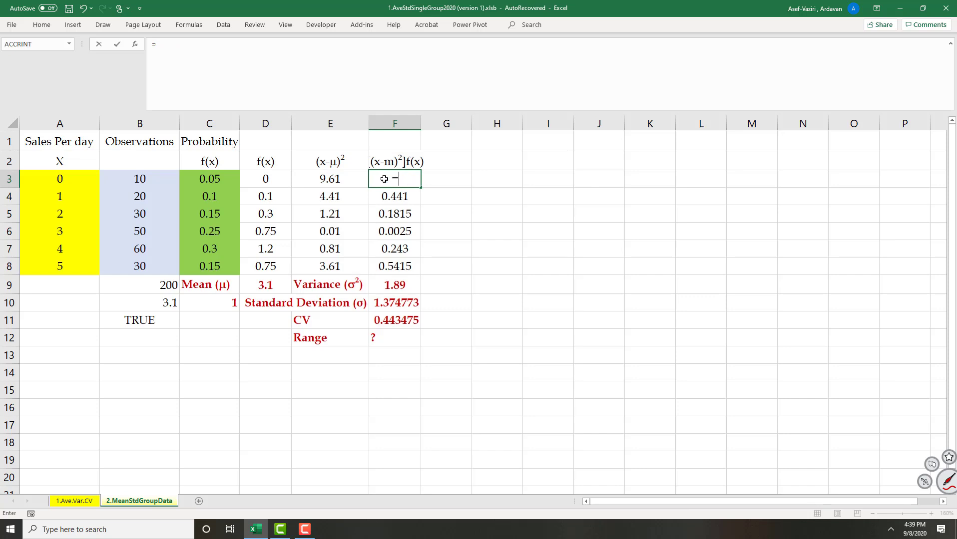
click(339, 181)
text(*)
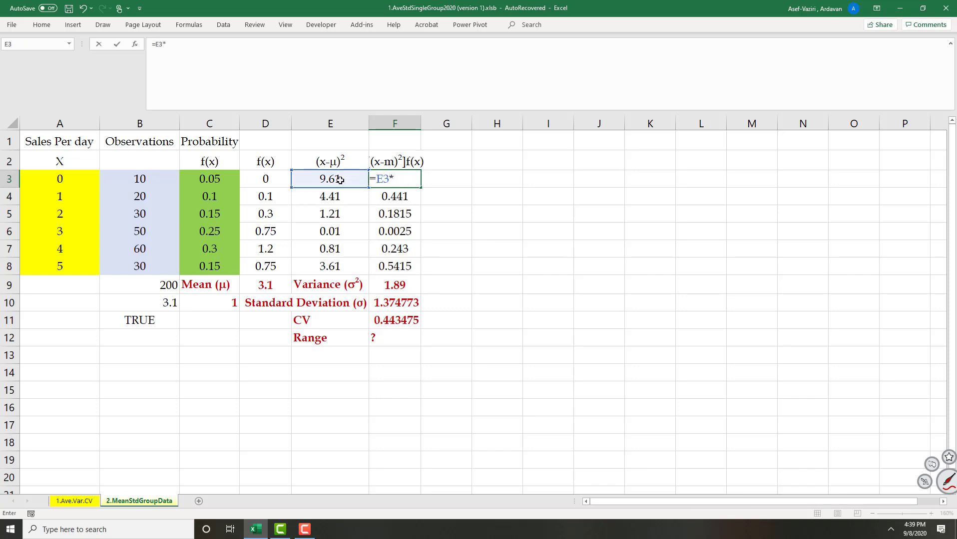
click(225, 178)
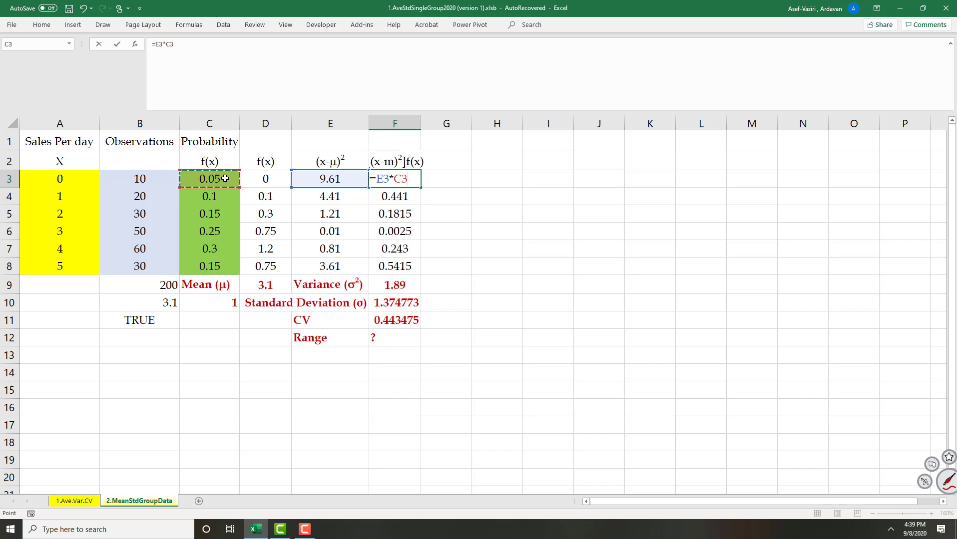
key(Return)
Enter =E4*C4 in F4 and fill the weighted squared deviation formula down through F8.
text(=)
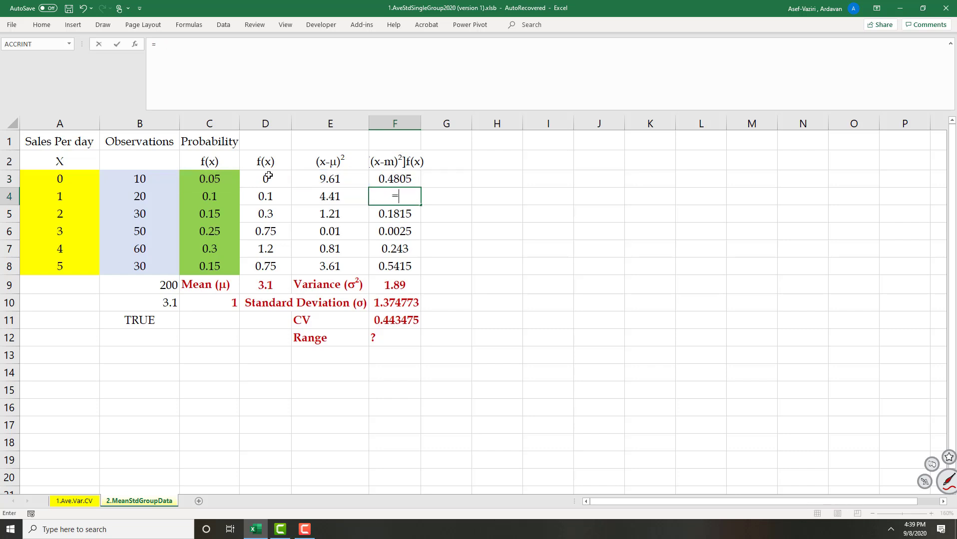
click(333, 197)
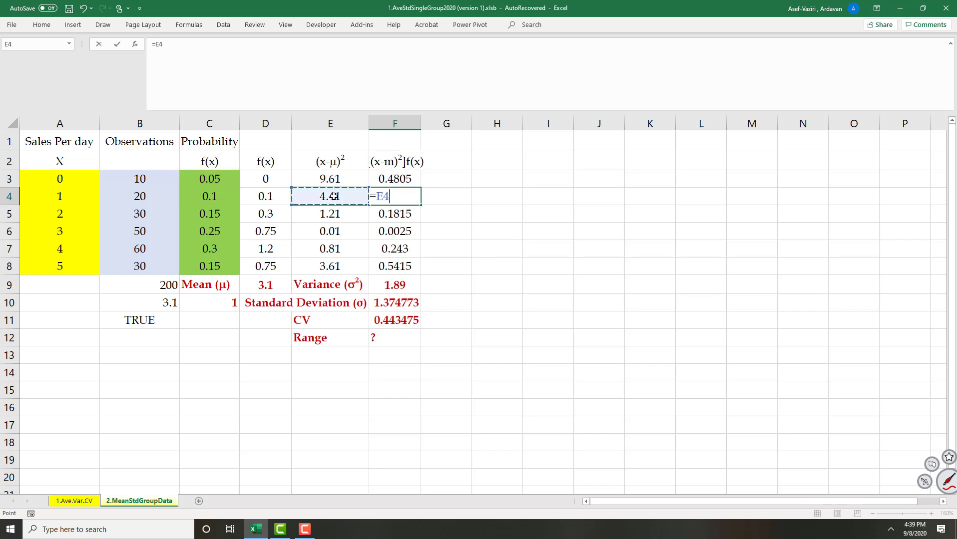
text(*)
click(215, 190)
key(Return)
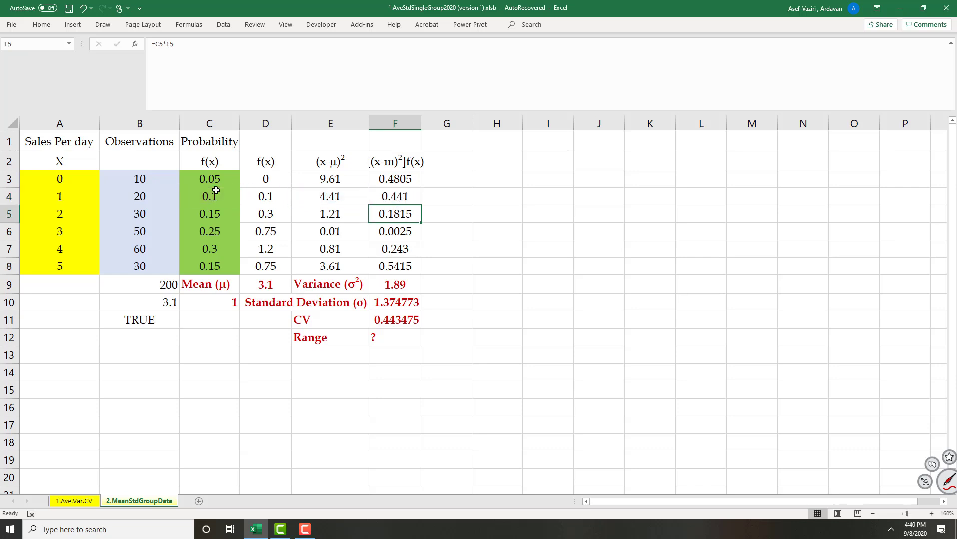
click(400, 195)
drag(421, 205, 421, 270)
Inspect the variance formula in F9, compare it with the 1.Ave.Var.CV sheet, and examine the probabilities and squared deviations on 2.MeanStdGroupData.
click(395, 289)
double_click(395, 289)
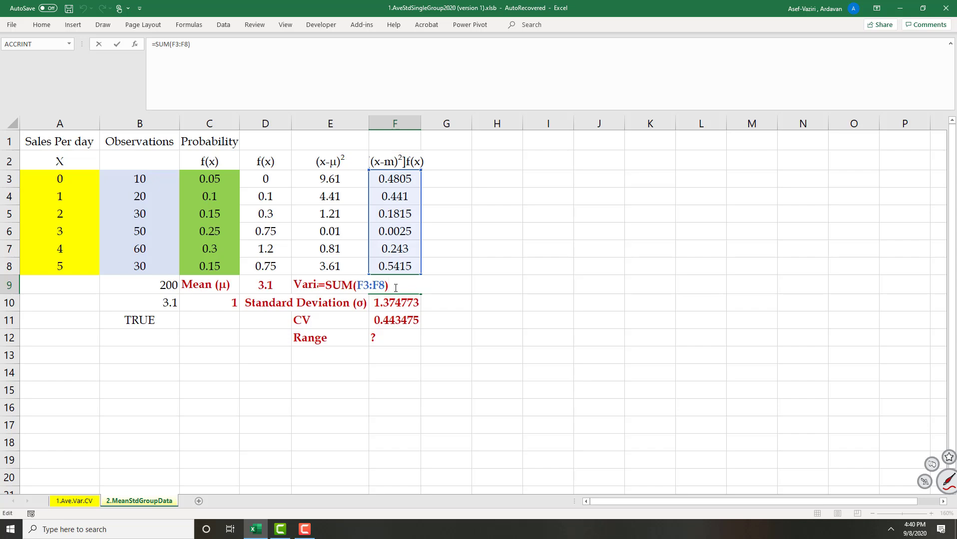
key(Return)
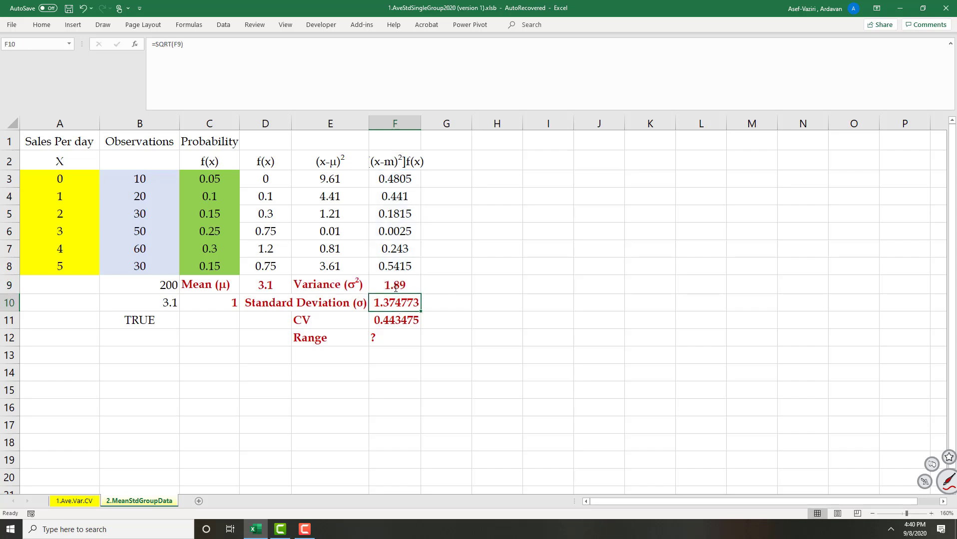
click(82, 501)
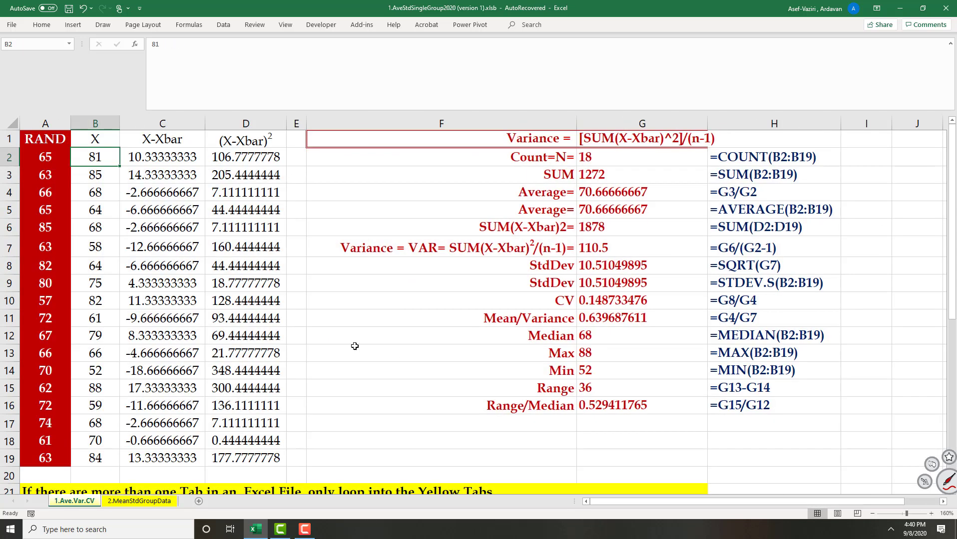
click(165, 501)
drag(201, 178, 208, 266)
drag(310, 178, 309, 262)
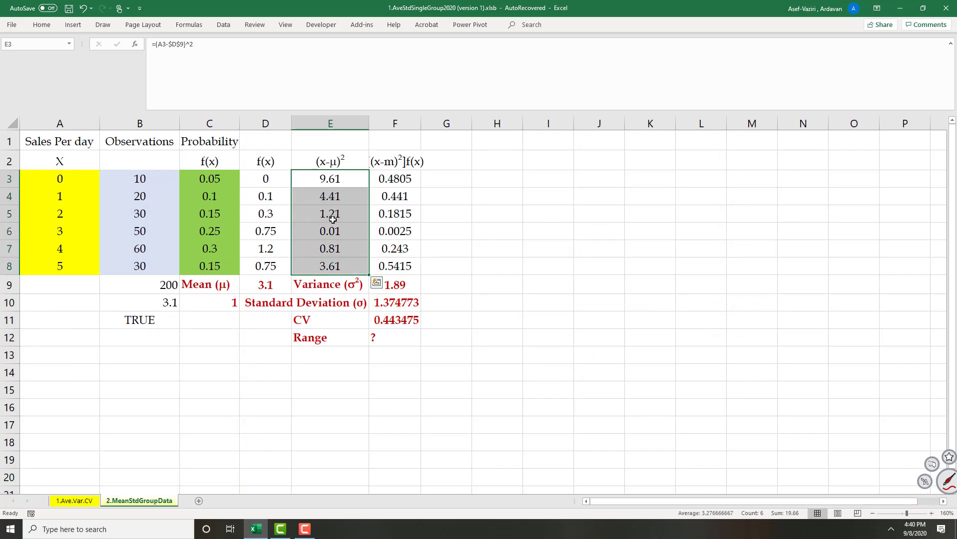
Re-enter =E3*C3 in F3 for the probability-weighted squared deviation and fill it down through F8.
click(395, 180)
text(=)
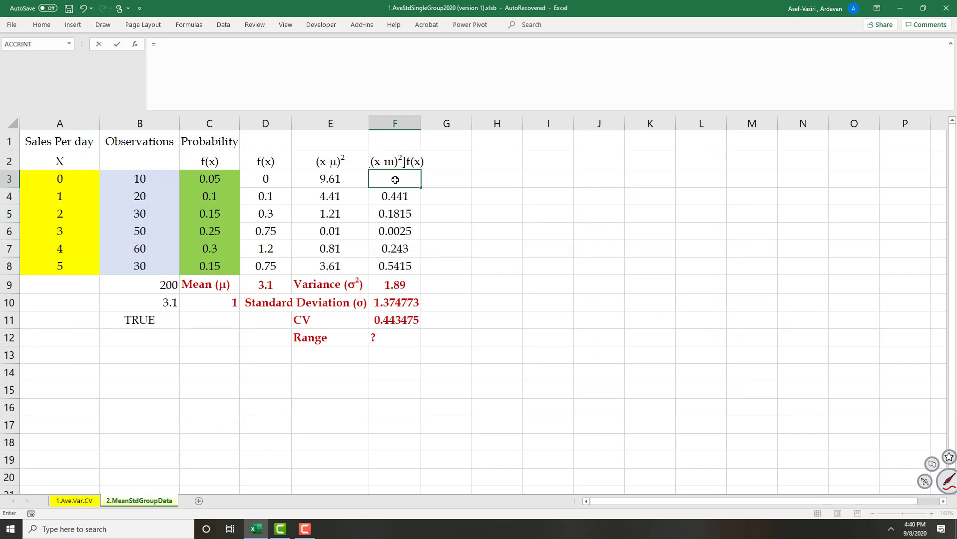
click(343, 179)
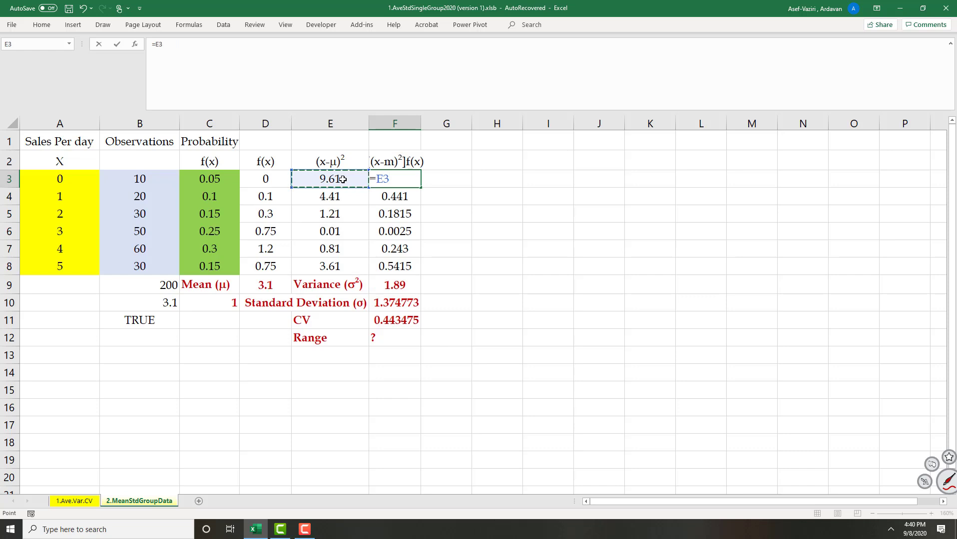
text(*)
click(226, 179)
key(Return)
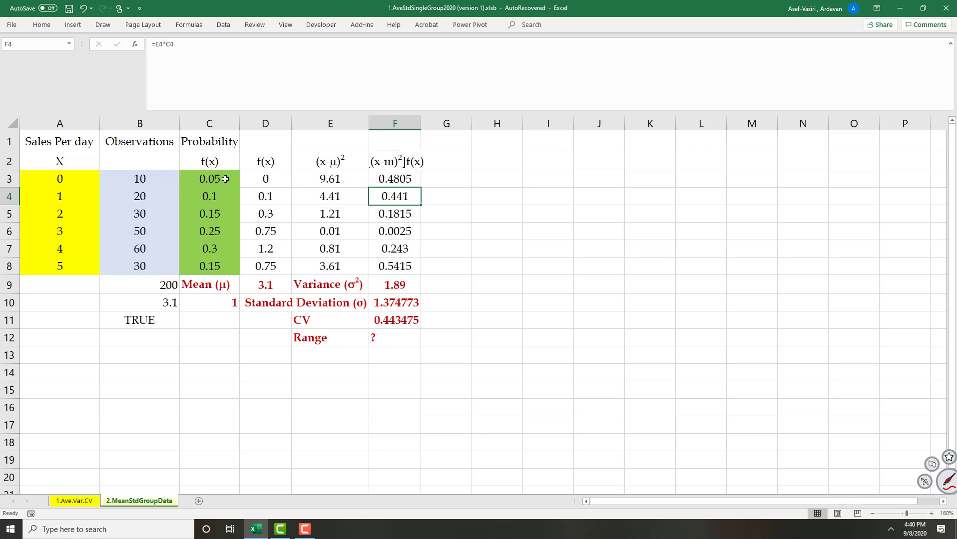
click(378, 177)
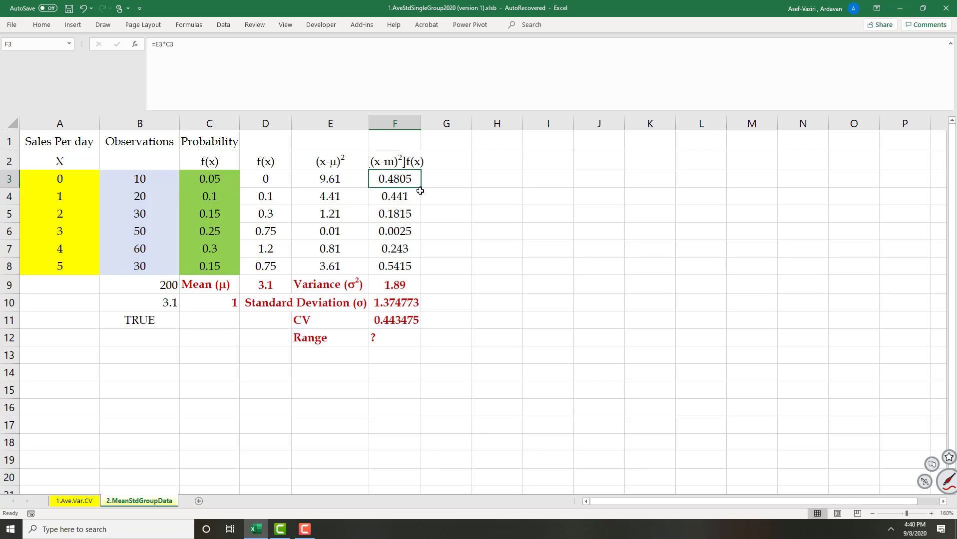
drag(420, 187, 422, 272)
Calculate the variance in F9 by summing the weighted squared deviations with =SUM(F3:F8).
click(393, 285)
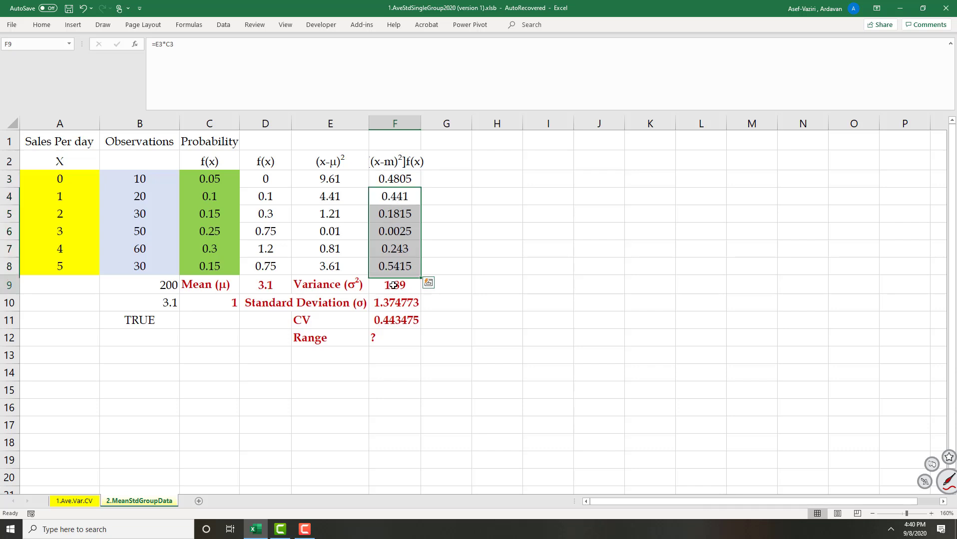
double_click(393, 285)
text(=)
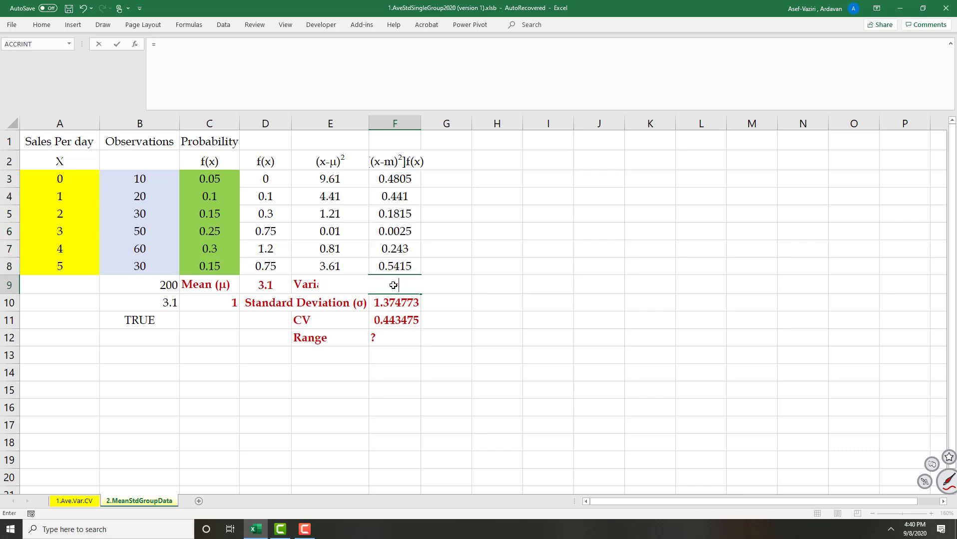
text(sum()
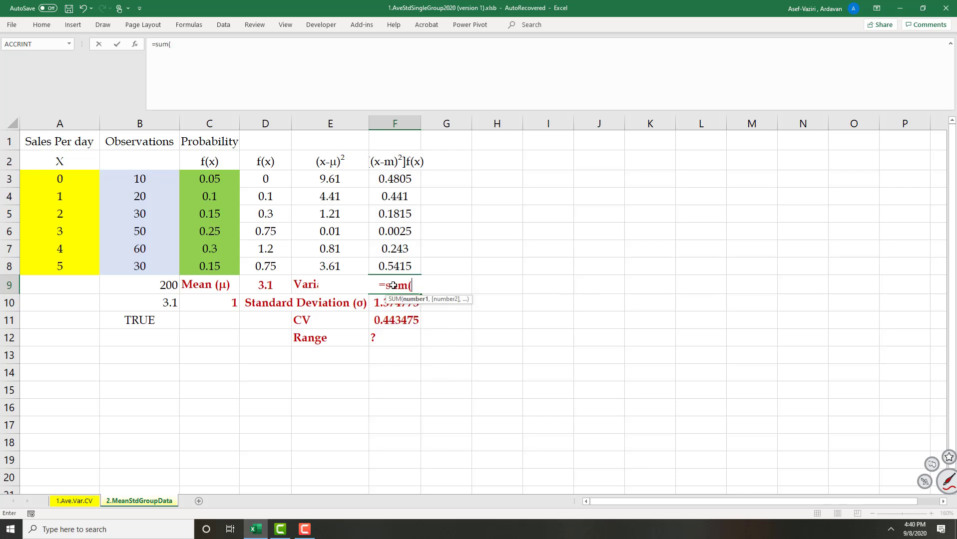
drag(394, 178, 393, 264)
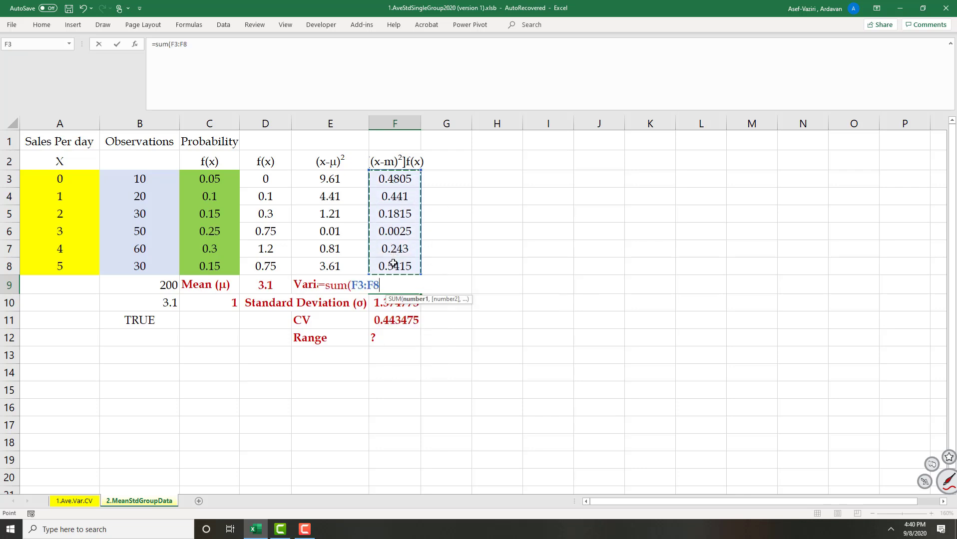
key(Return)
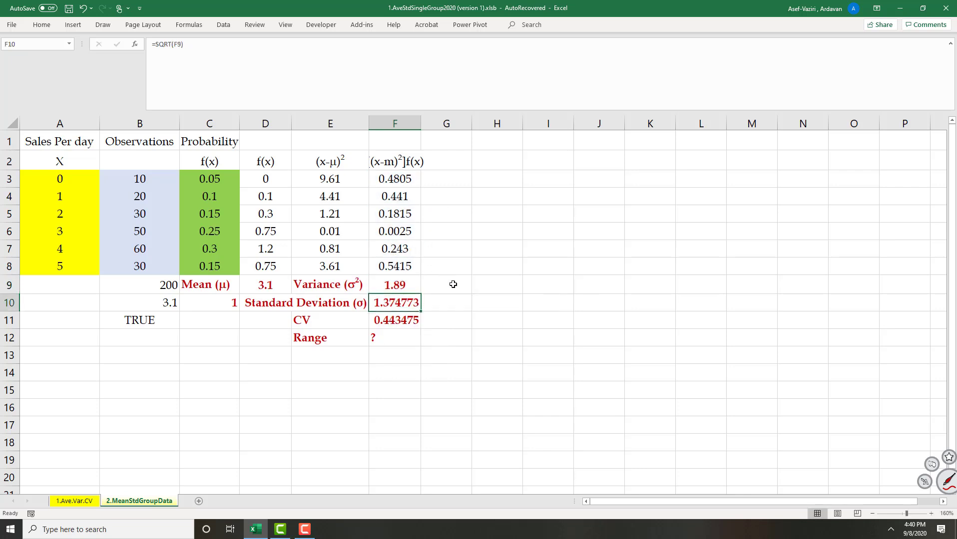
Calculate the variance in G9 with =SUMPRODUCT(E3:E8,C3:C8) and compare it with the formula result in F9.
click(453, 285)
text(=)
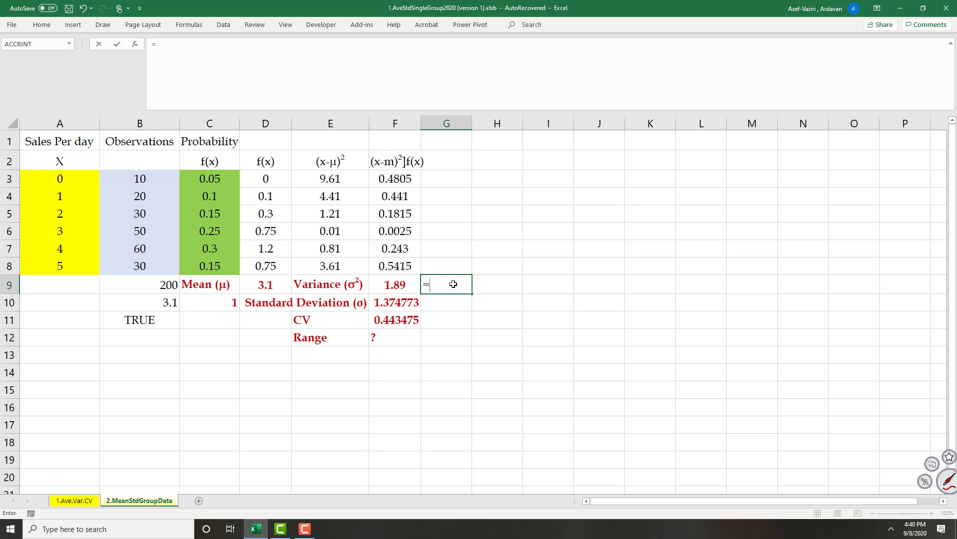
text(sum)
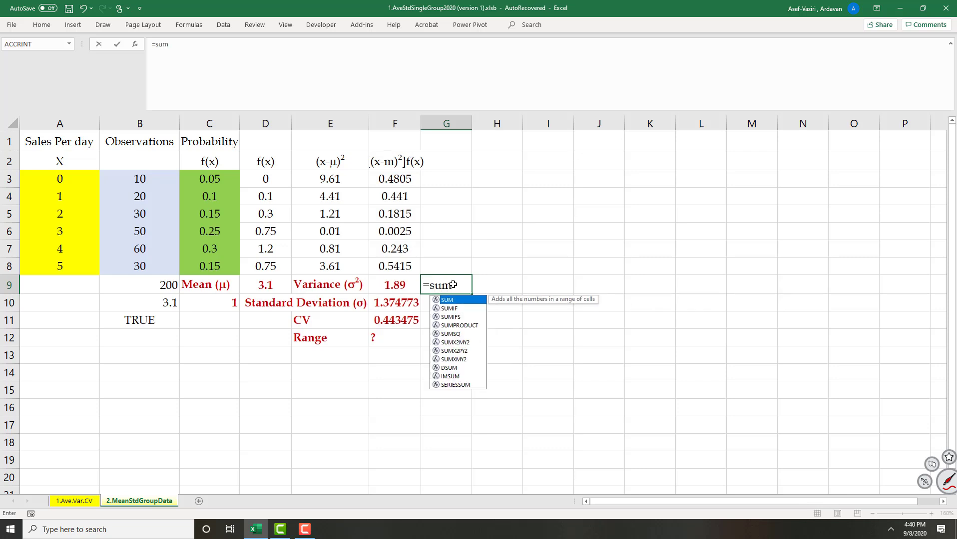
text(p)
key(Tab)
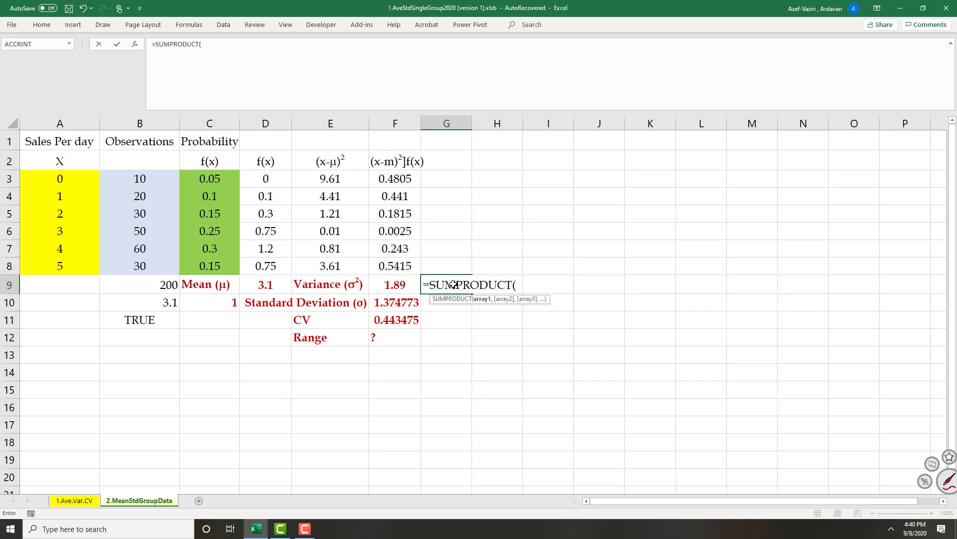
drag(339, 181, 332, 264)
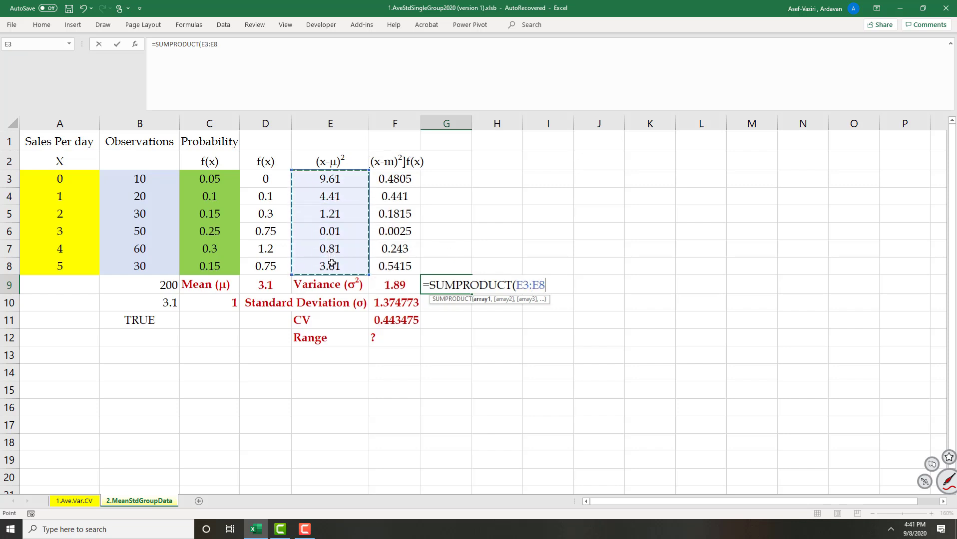
text(,)
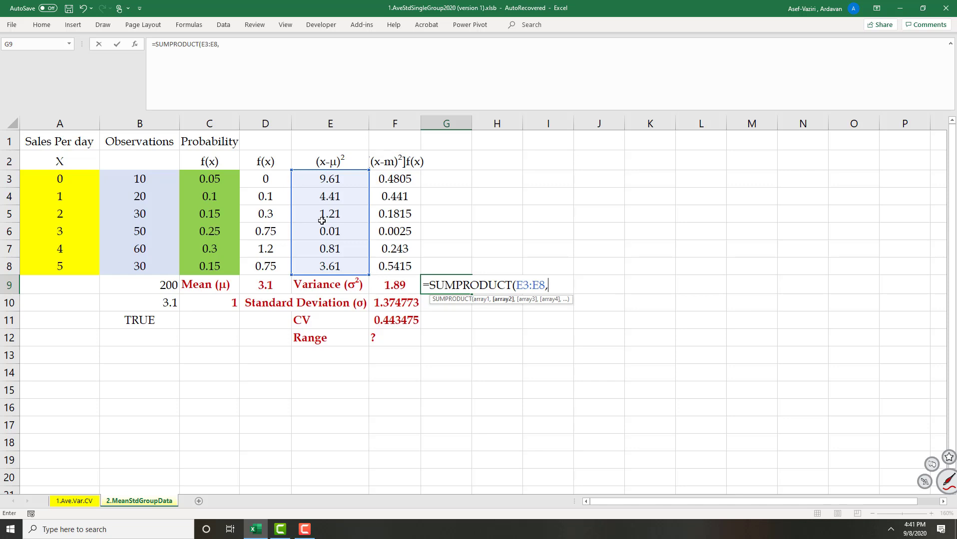
drag(214, 175, 212, 264)
text())
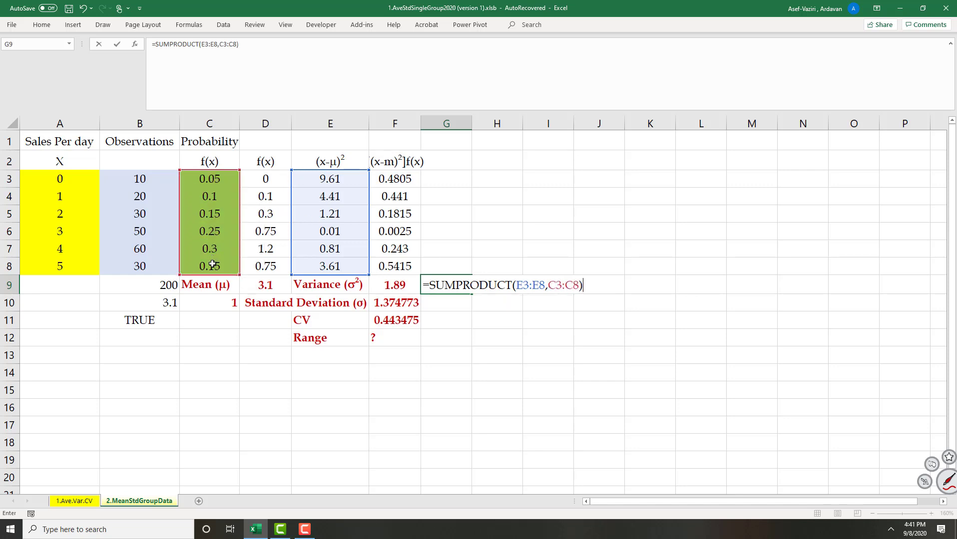
key(Return)
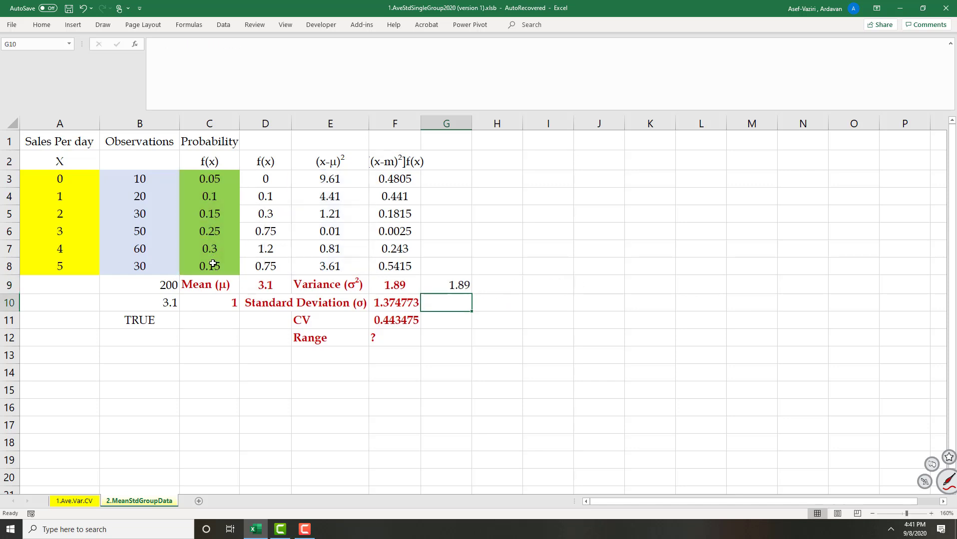
click(399, 287)
click(454, 285)
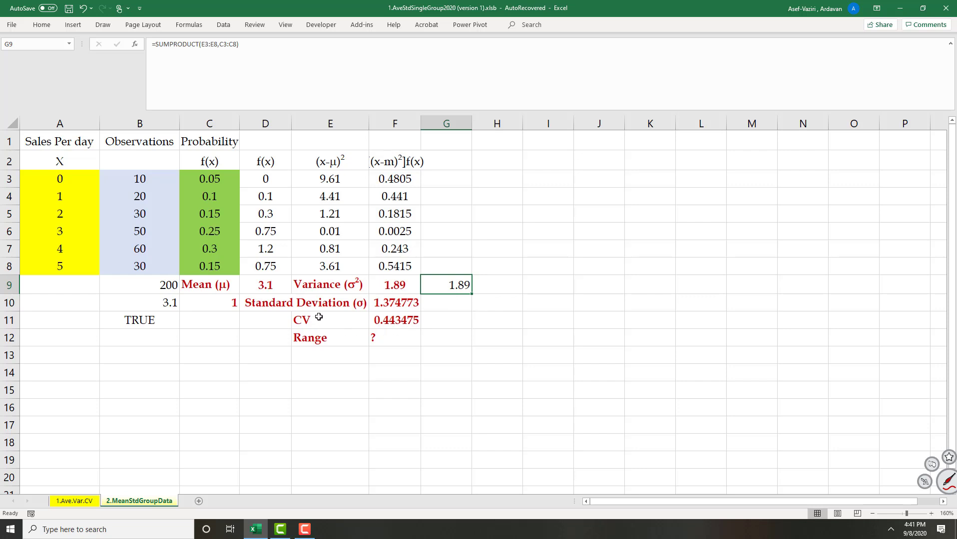
Calculate the standard deviation in H10 as the square root of the variance in F9.
click(488, 302)
text(=)
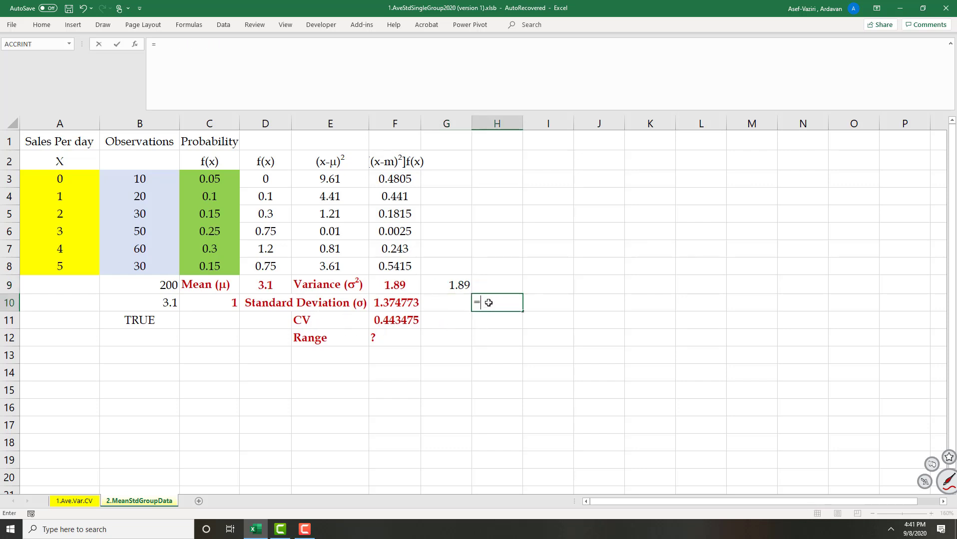
text(sq)
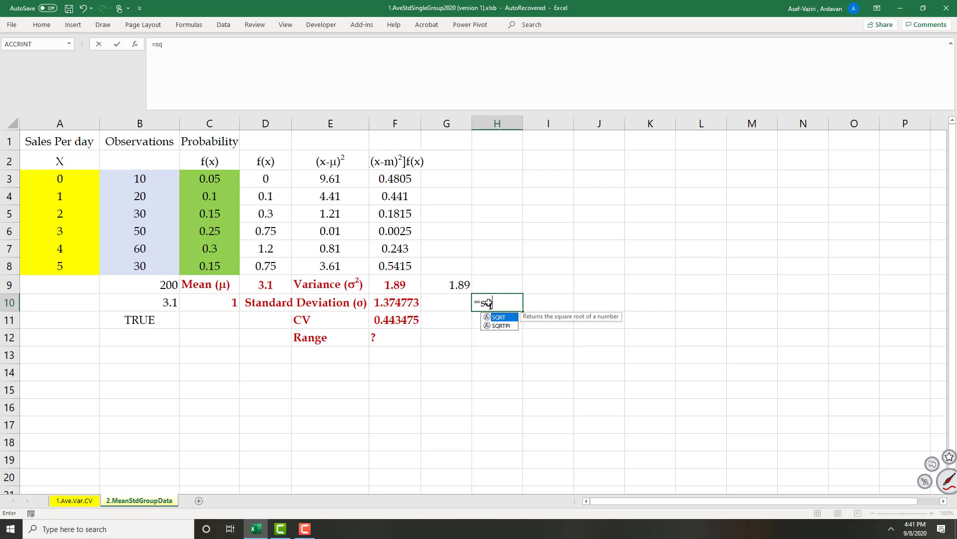
text(rt()
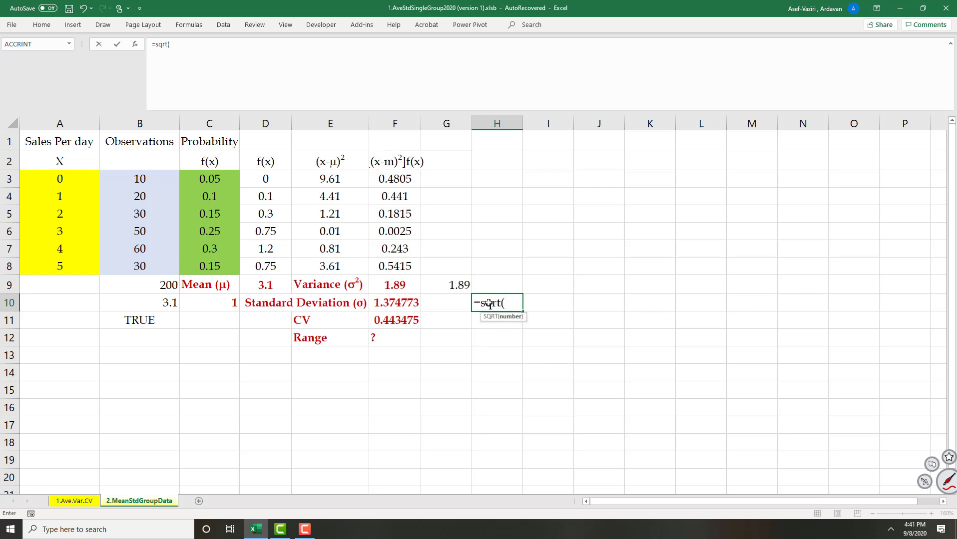
click(388, 286)
text())
key(Return)
click(502, 303)
Re-enter the coefficient of variation in F11 as the standard deviation divided by the mean, F10/D9.
click(270, 286)
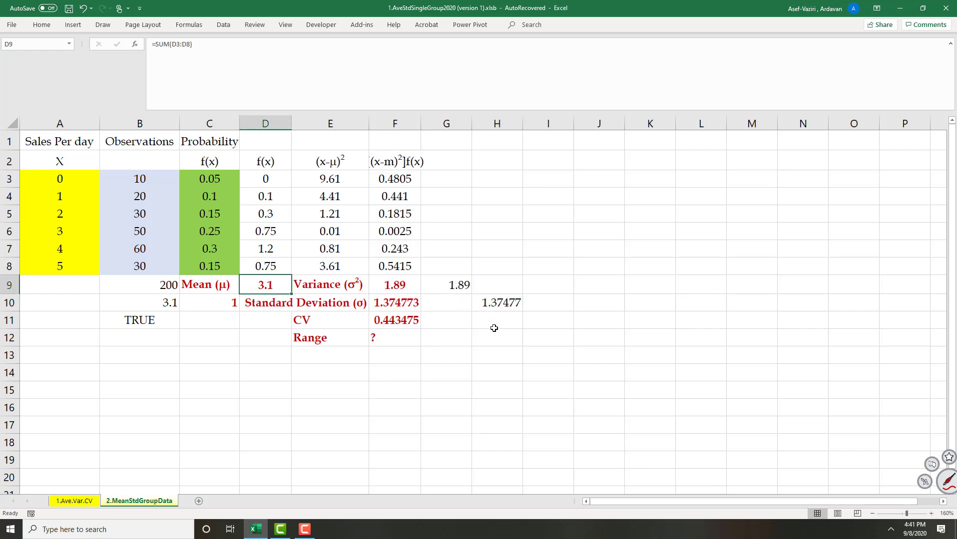
click(404, 317)
text(=)
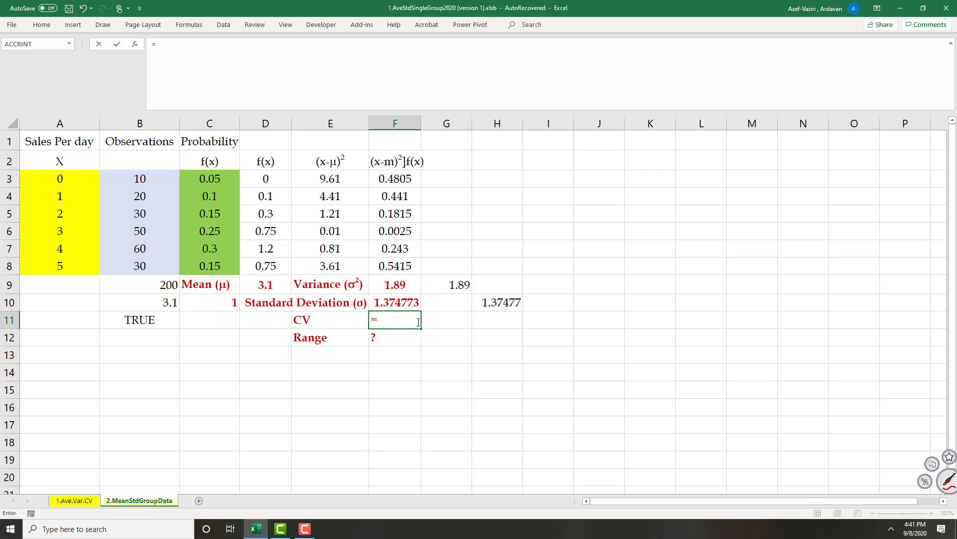
click(404, 303)
text(/)
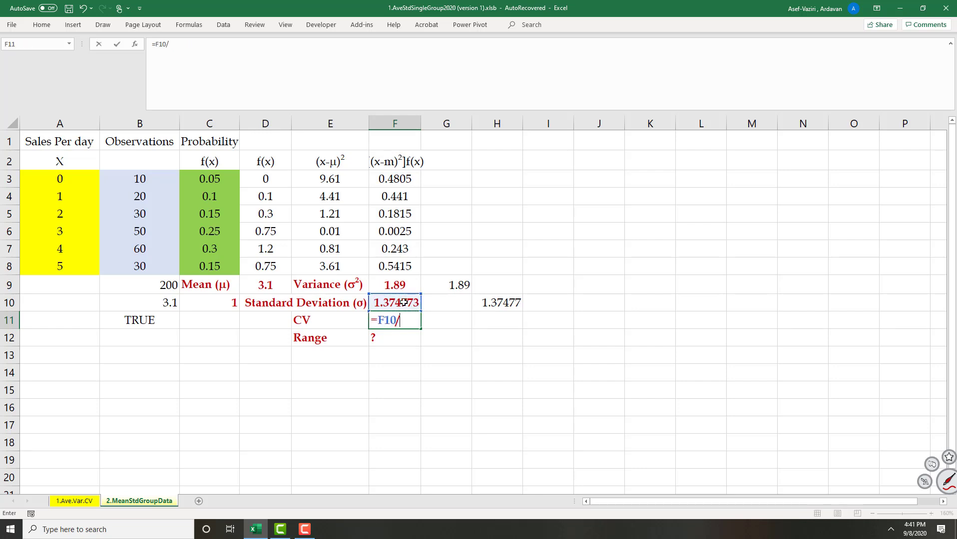
click(268, 285)
key(Return)
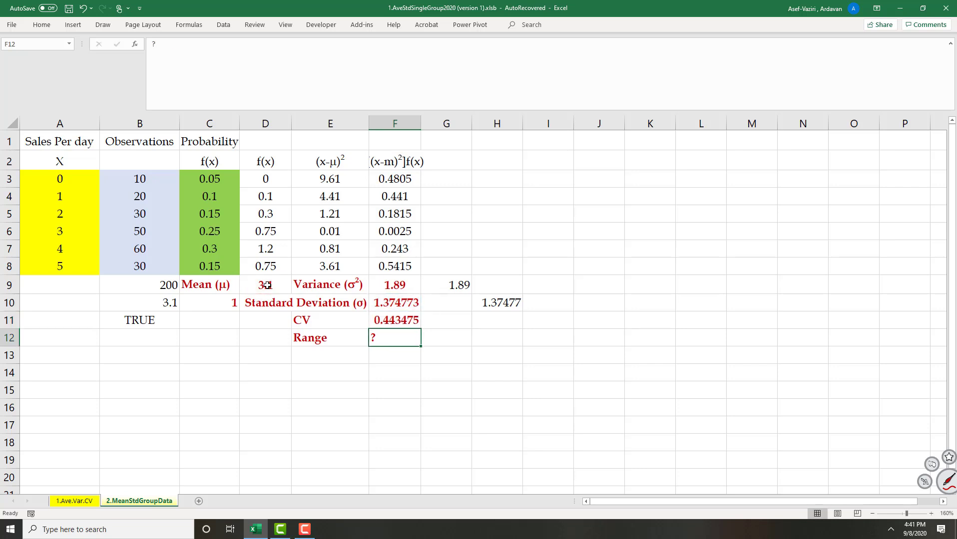
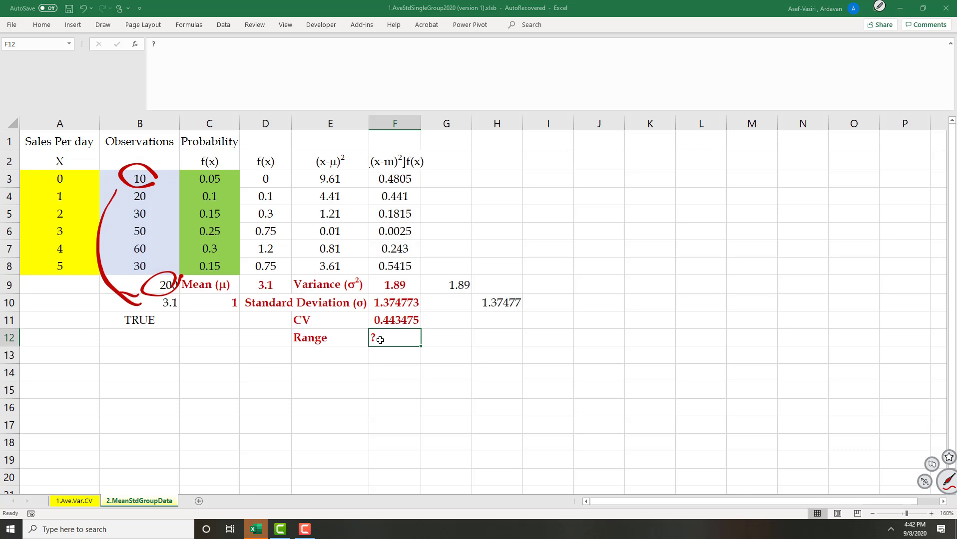
Circle the observations and probabilities with the pen, write Σ = 1 beneath the probabilities, and clear the ink.
mouse_move(141, 204)
mouse_down()
mouse_move(152, 205)
mouse_move(159, 277)
mouse_up()
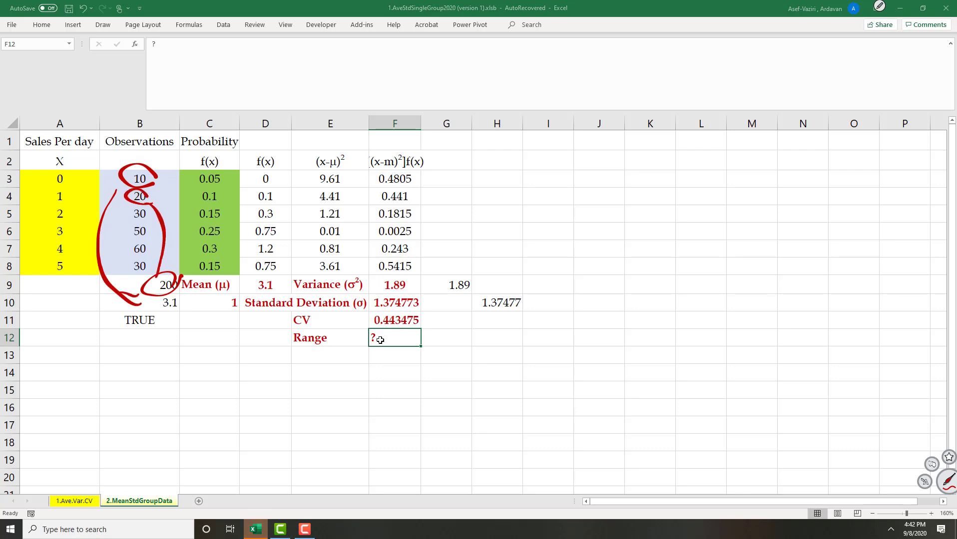
mouse_move(241, 240)
mouse_down()
mouse_move(235, 273)
mouse_move(179, 216)
mouse_move(225, 165)
mouse_move(241, 258)
mouse_up()
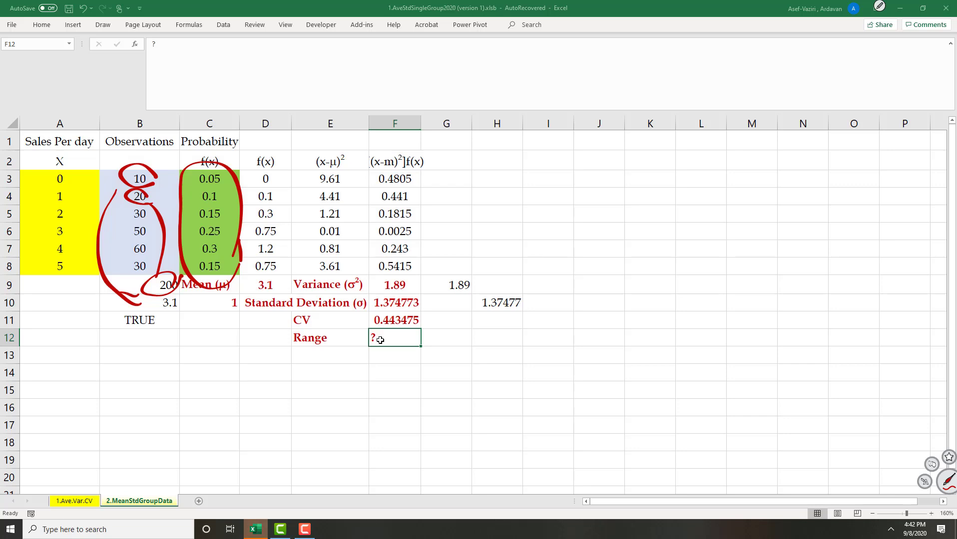
mouse_move(199, 300)
mouse_down()
mouse_move(194, 330)
mouse_move(204, 328)
mouse_up()
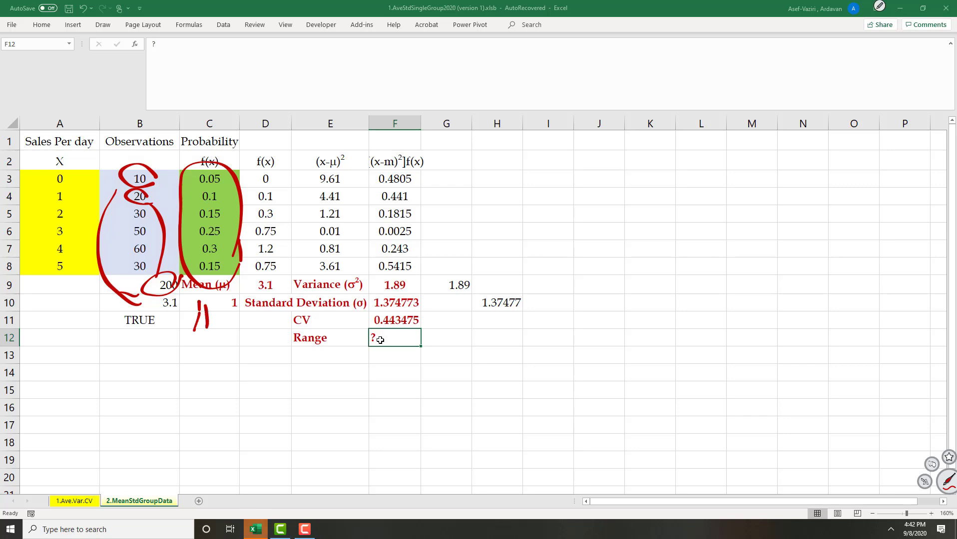
mouse_move(148, 356)
mouse_down()
mouse_move(103, 369)
mouse_move(93, 416)
mouse_move(151, 398)
mouse_up()
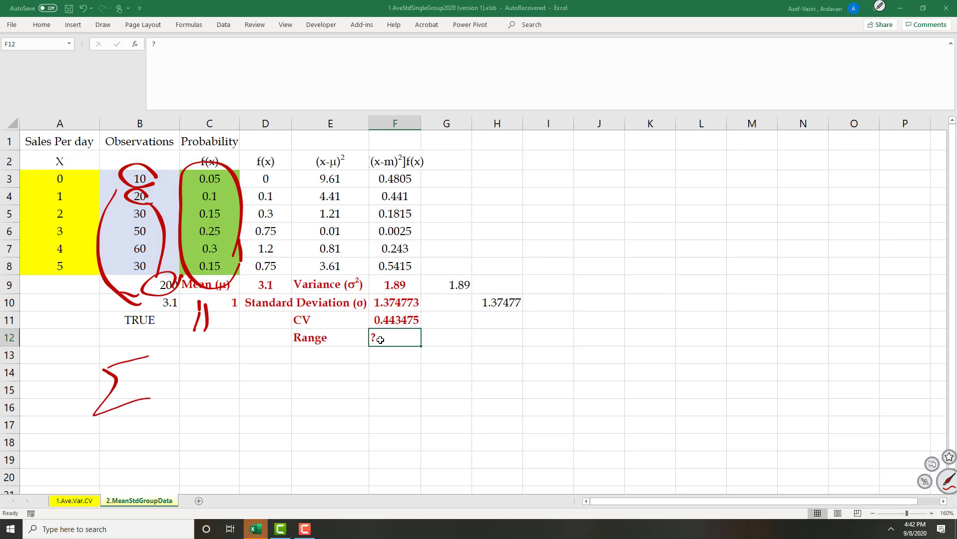
mouse_move(214, 353)
mouse_down()
mouse_move(225, 387)
mouse_move(179, 393)
mouse_up()
mouse_move(195, 376)
mouse_down()
mouse_move(243, 385)
mouse_move(196, 356)
mouse_up()
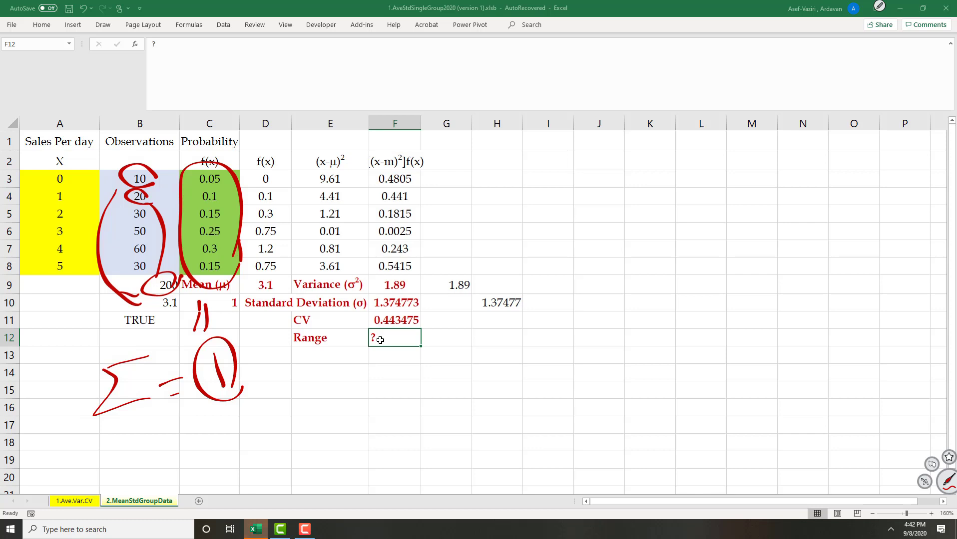
key(Escape)
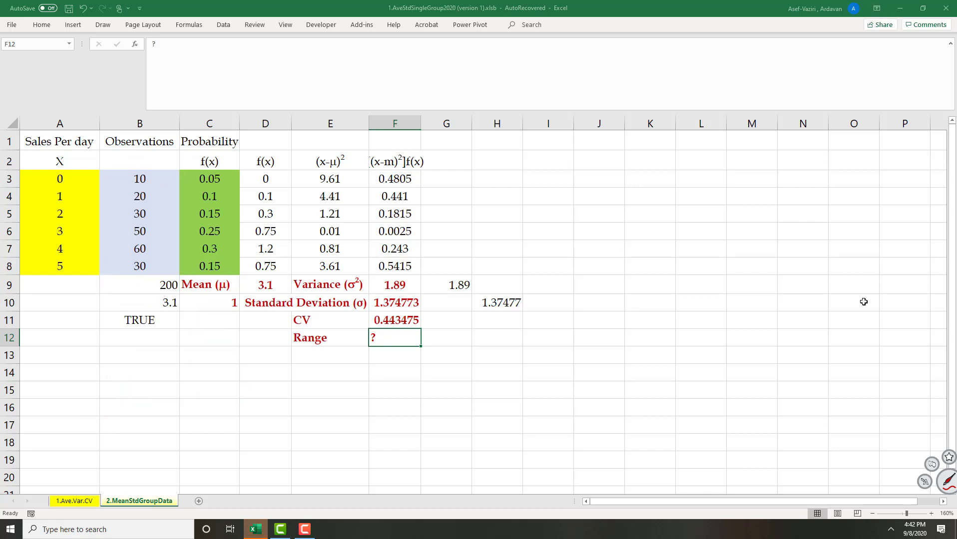
Circle the sales values and probabilities with the pen, link them with a double-headed arrow, and circle the mean in D9.
mouse_move(182, 205)
mouse_down()
mouse_move(184, 185)
mouse_move(221, 164)
mouse_move(239, 239)
mouse_move(210, 278)
mouse_move(185, 226)
mouse_move(193, 172)
mouse_up()
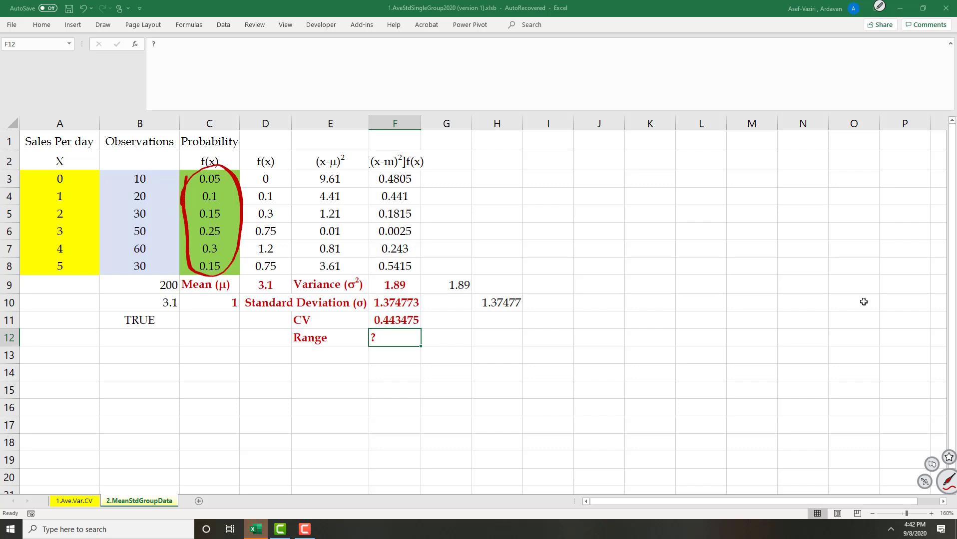
mouse_move(80, 174)
mouse_down()
mouse_move(74, 282)
mouse_move(40, 210)
mouse_move(80, 164)
mouse_up()
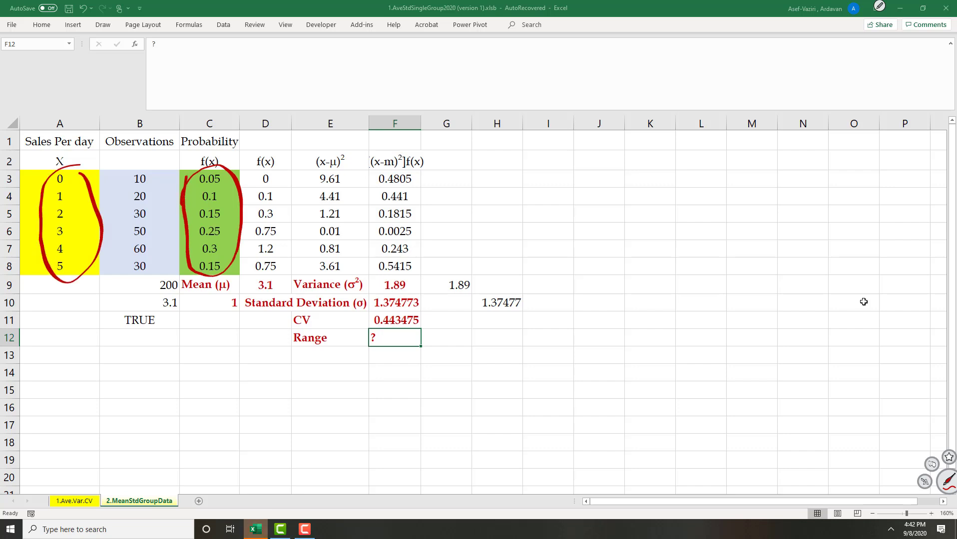
mouse_move(109, 225)
mouse_down()
mouse_move(173, 225)
mouse_move(119, 245)
mouse_up()
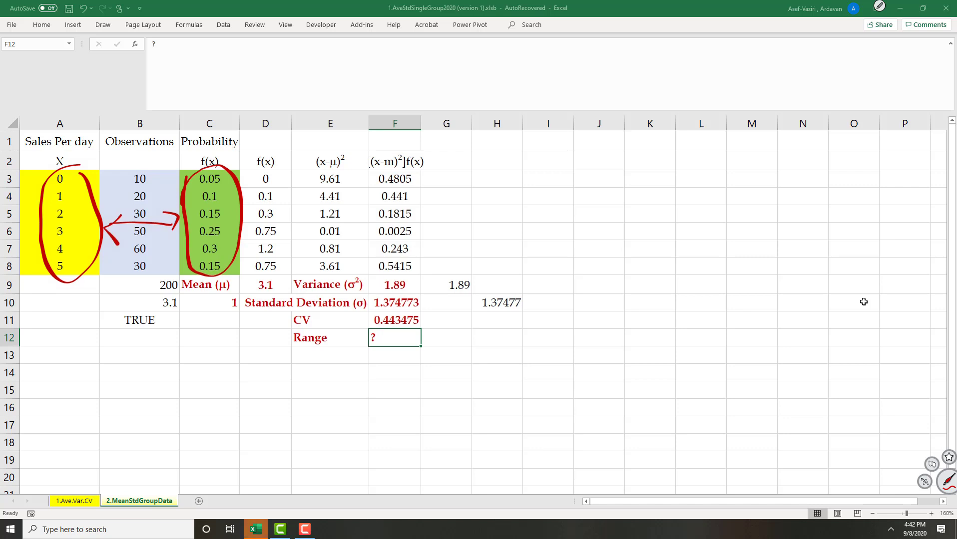
mouse_move(278, 285)
mouse_down()
mouse_move(244, 275)
mouse_move(276, 301)
mouse_up()
Calculate the mean in B14 with =SUMPRODUCT(A3:A8,C3:C8).
click(178, 364)
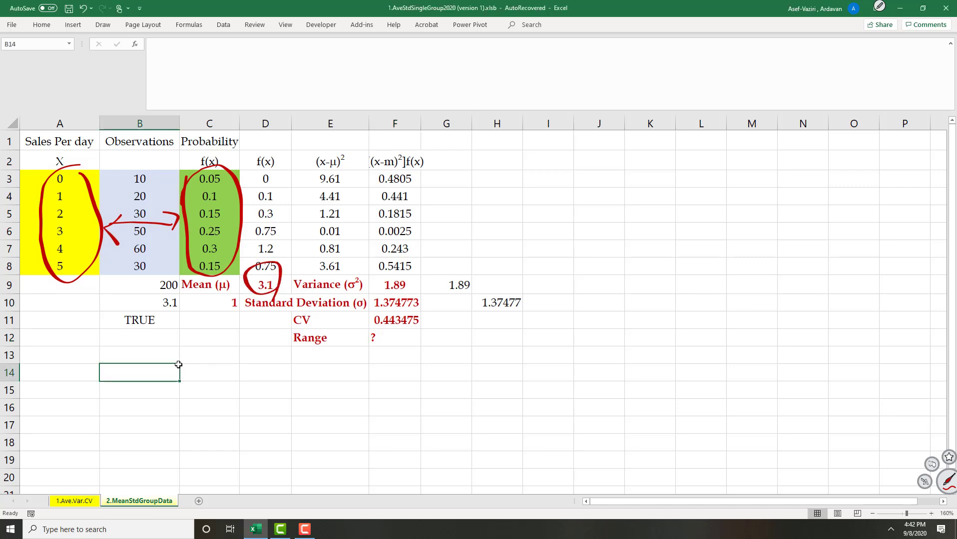
text(=su)
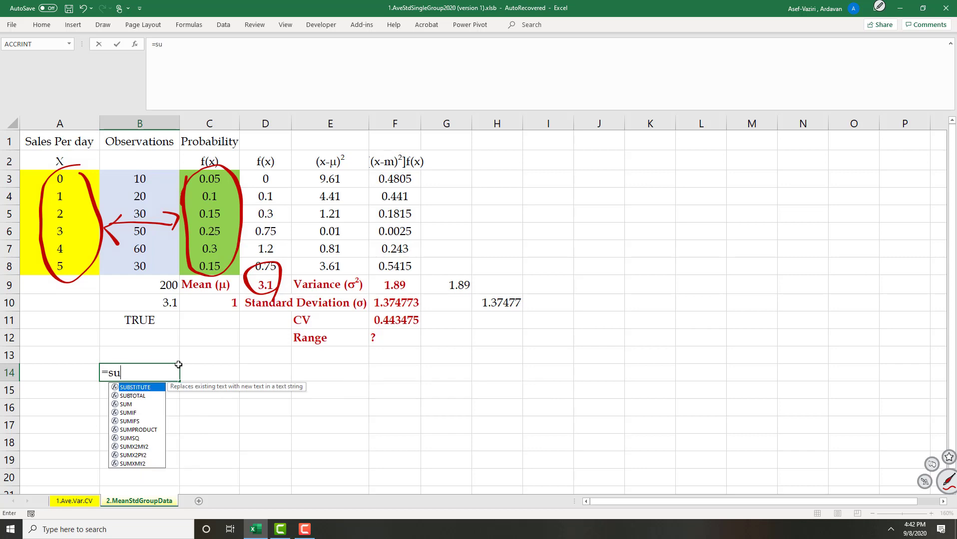
text(mp)
key(Tab)
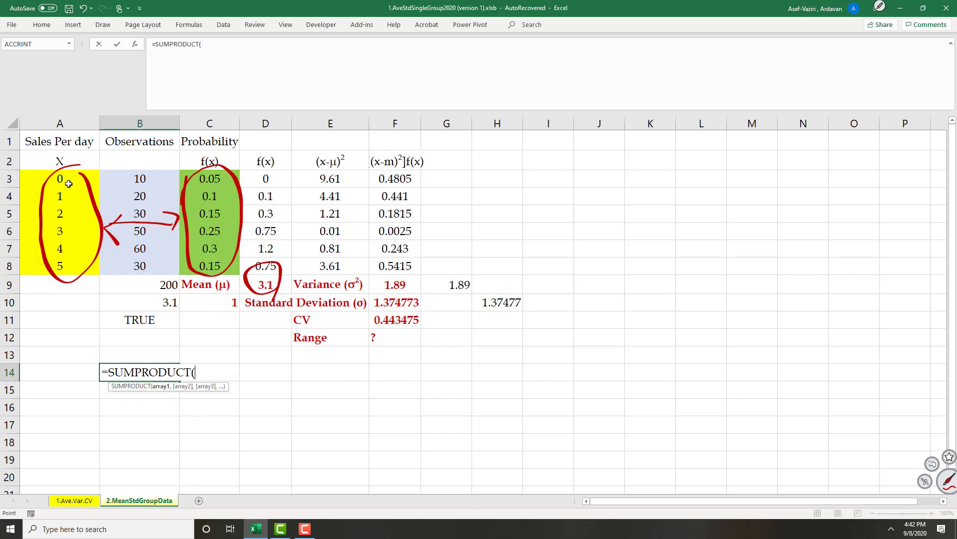
drag(68, 183, 67, 261)
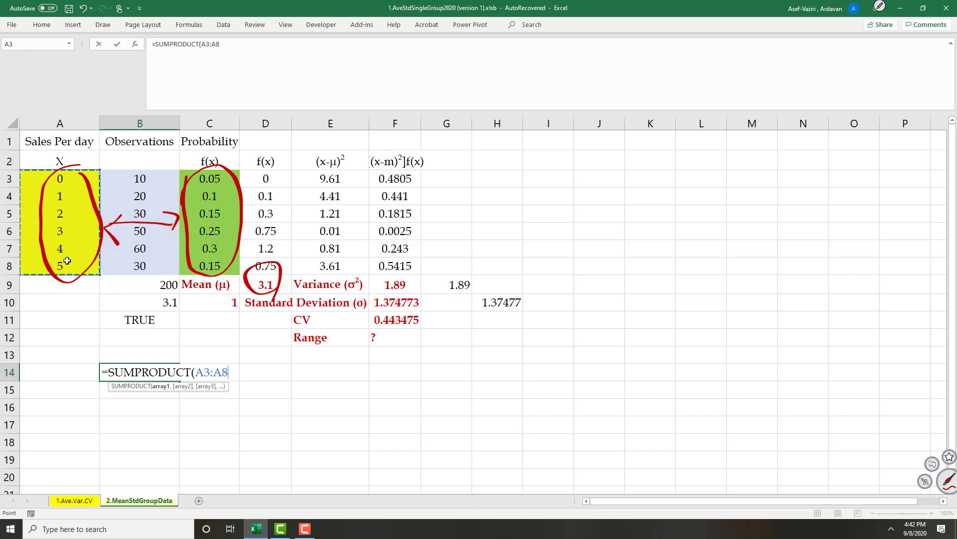
text(,)
drag(195, 189, 210, 265)
text())
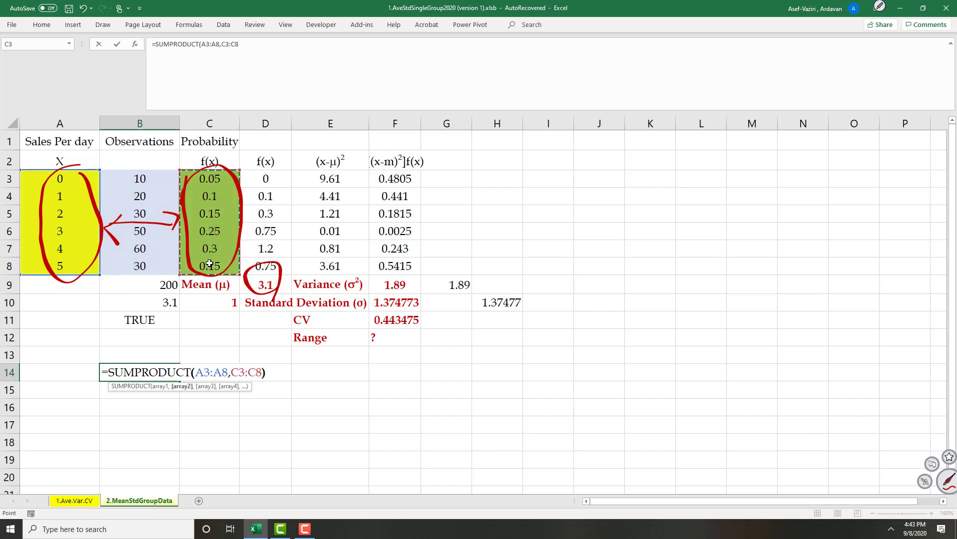
key(Return)
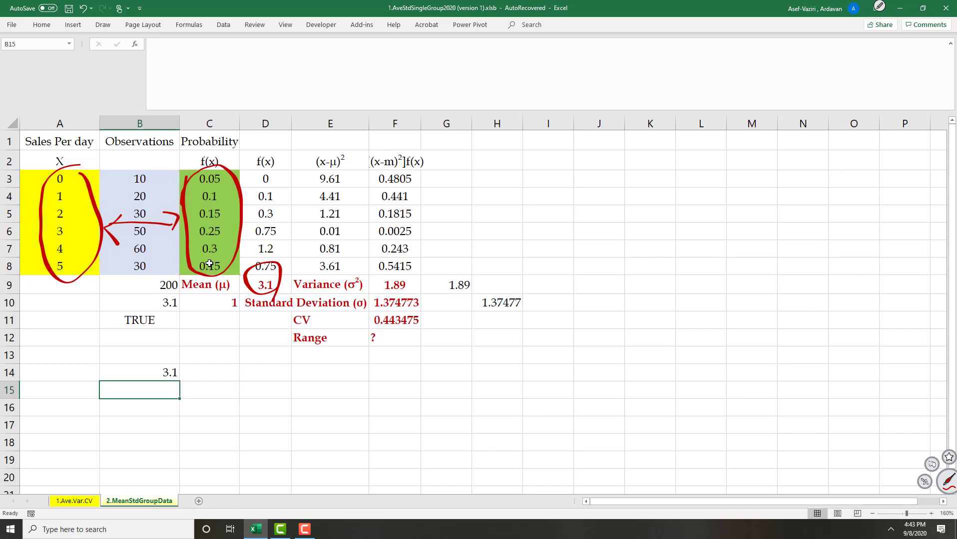
Circle the mean in B14 with the pen, add marks below it, and clear all ink from the sheet.
mouse_move(197, 360)
mouse_down()
mouse_move(140, 400)
mouse_move(198, 423)
mouse_up()
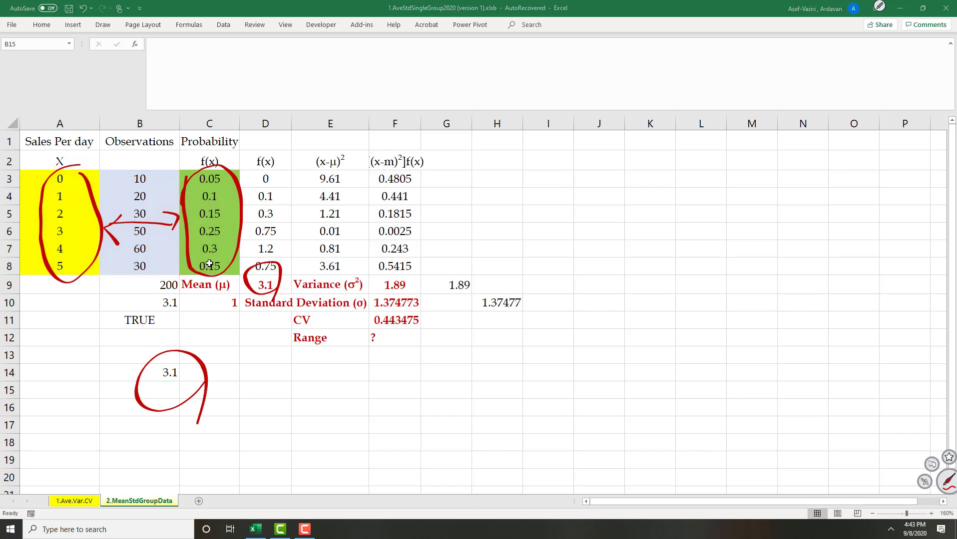
mouse_move(120, 432)
mouse_down()
mouse_move(114, 465)
mouse_move(150, 442)
mouse_move(167, 456)
mouse_move(179, 440)
mouse_move(180, 454)
mouse_move(209, 434)
mouse_move(199, 481)
mouse_up()
drag(220, 420, 232, 452)
key(Escape)
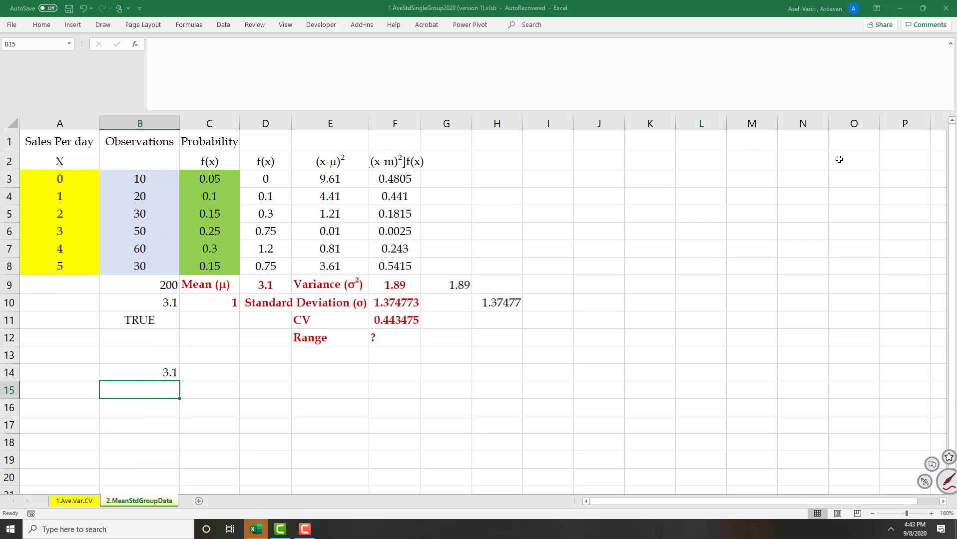
Draw pen lines linking the first sales values to the mean in D9 and circle the squared deviations in column E.
mouse_move(82, 181)
mouse_down()
mouse_move(39, 186)
mouse_move(84, 180)
mouse_move(105, 220)
mouse_move(175, 258)
mouse_move(292, 288)
mouse_move(248, 275)
mouse_up()
mouse_move(63, 193)
mouse_down()
mouse_move(48, 205)
mouse_move(234, 284)
mouse_move(248, 303)
mouse_up()
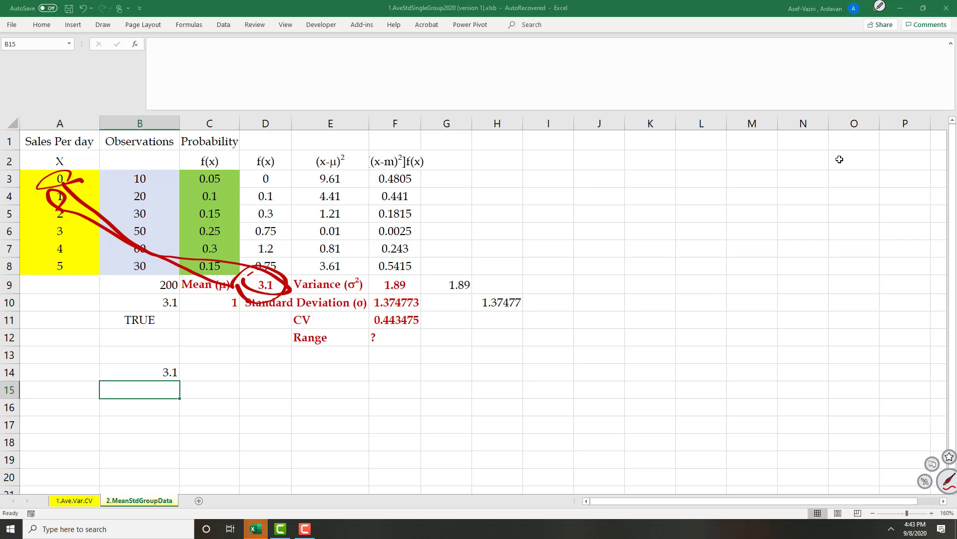
mouse_move(318, 276)
mouse_down()
mouse_move(324, 170)
mouse_move(350, 252)
mouse_move(342, 274)
mouse_up()
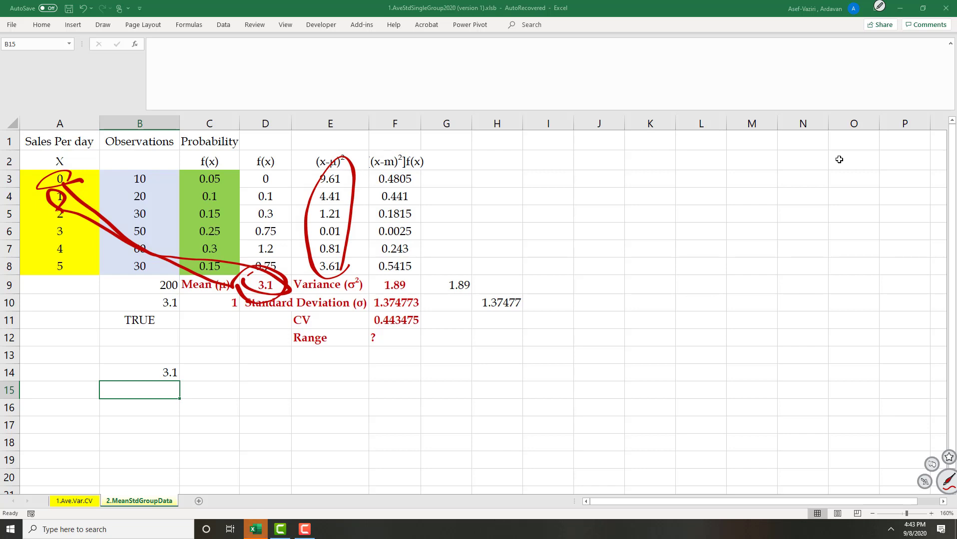
Link the squared deviations in column E to the circled probabilities in column C with pen strokes, and circle the variances in F9 and G9.
mouse_move(338, 160)
mouse_down()
mouse_move(295, 121)
mouse_move(228, 168)
mouse_up()
mouse_move(171, 199)
mouse_down()
mouse_move(168, 178)
mouse_move(235, 210)
mouse_move(169, 252)
mouse_move(194, 162)
mouse_up()
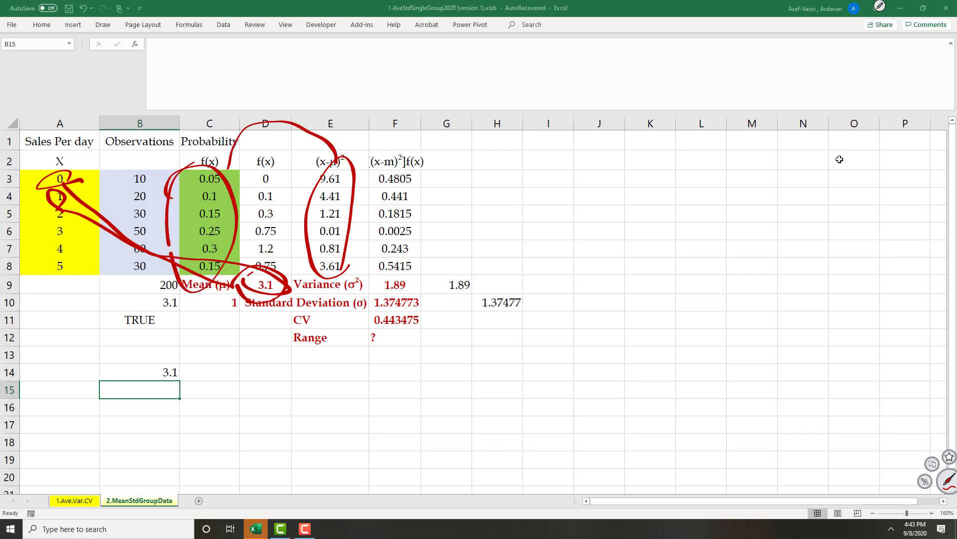
click(752, 407)
mouse_move(457, 273)
mouse_down()
mouse_move(435, 298)
mouse_move(475, 293)
mouse_up()
drag(380, 276, 414, 288)
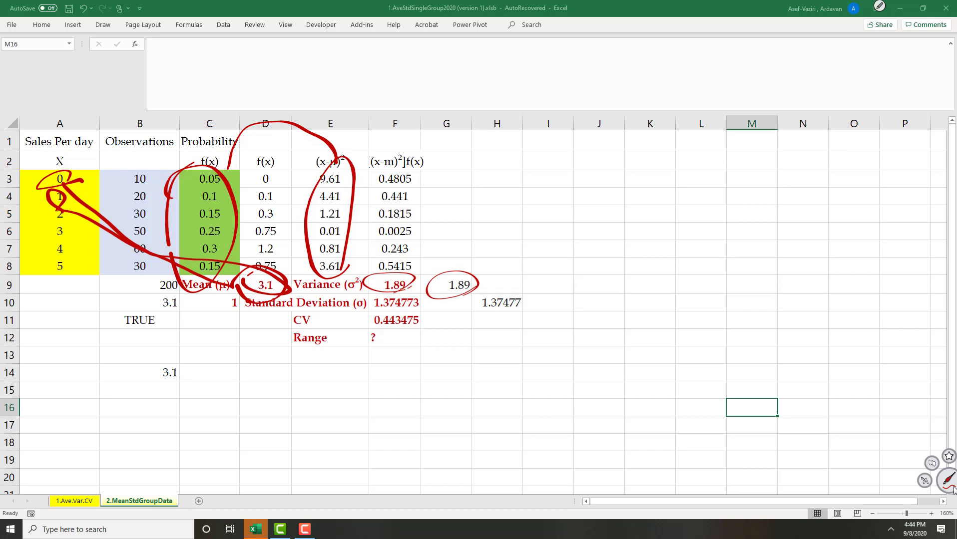
Draw square-root signs over the variances in F9 and G9 and an arrow from G9 towards the standard deviation in H10.
mouse_move(429, 289)
mouse_down()
mouse_move(438, 259)
mouse_move(511, 257)
mouse_up()
mouse_move(354, 299)
mouse_down()
mouse_move(366, 260)
mouse_move(415, 258)
mouse_up()
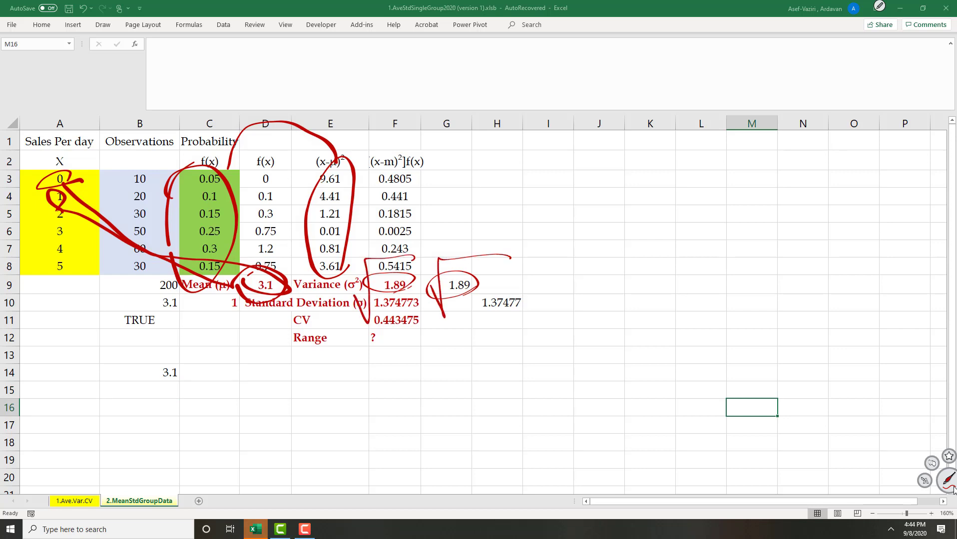
mouse_move(483, 267)
mouse_down()
mouse_move(521, 295)
mouse_move(524, 279)
mouse_up()
Handwrite the labels "Var" and "std" with arrows pointing to the variance in G9 and the standard deviation in H10.
mouse_move(469, 253)
mouse_down()
mouse_move(508, 197)
mouse_move(545, 209)
mouse_move(573, 240)
mouse_move(591, 217)
mouse_up()
mouse_move(603, 258)
mouse_down()
mouse_move(534, 307)
mouse_move(547, 314)
mouse_up()
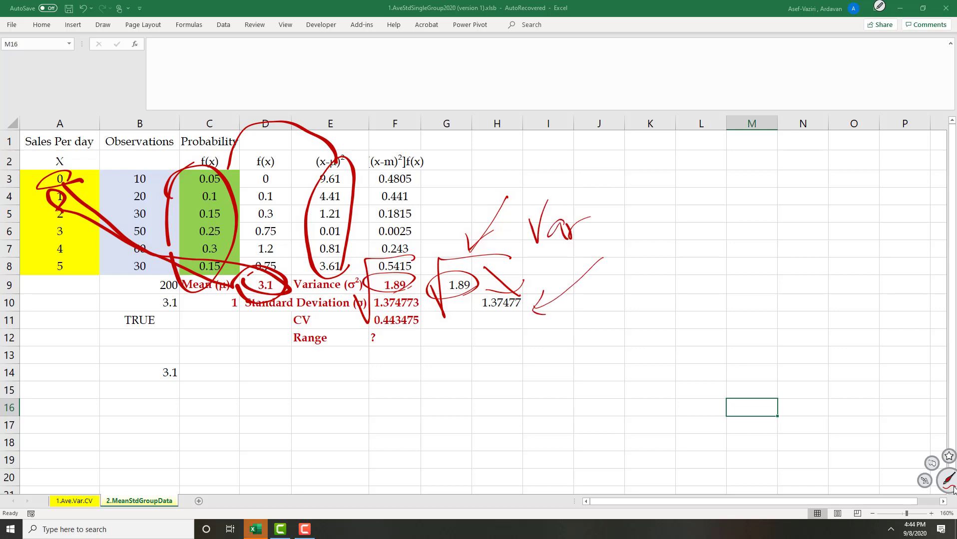
drag(598, 299, 586, 325)
drag(615, 273, 613, 326)
mouse_move(605, 307)
mouse_down()
mouse_move(628, 301)
mouse_move(650, 323)
mouse_move(627, 322)
mouse_up()
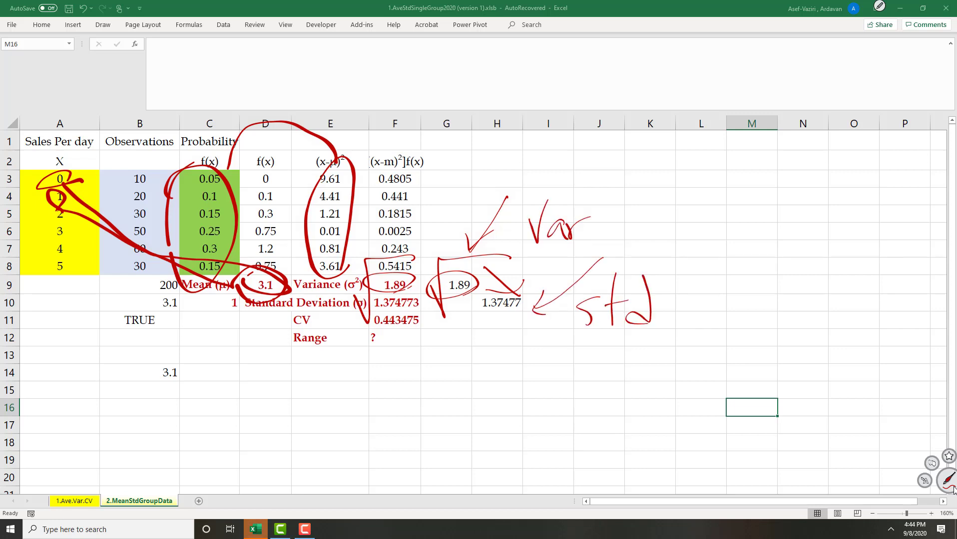
Handwrite the formula std = √Var with the pen in the empty area below the standard deviation results.
drag(408, 379, 380, 434)
drag(438, 352, 431, 431)
drag(419, 400, 445, 396)
mouse_move(472, 341)
mouse_down()
mouse_move(462, 402)
mouse_move(470, 422)
mouse_up()
mouse_move(491, 399)
mouse_down()
mouse_move(507, 399)
mouse_move(510, 410)
mouse_up()
mouse_move(521, 396)
mouse_down()
mouse_move(528, 407)
mouse_move(625, 356)
mouse_move(677, 352)
mouse_move(562, 410)
mouse_up()
drag(567, 375, 564, 421)
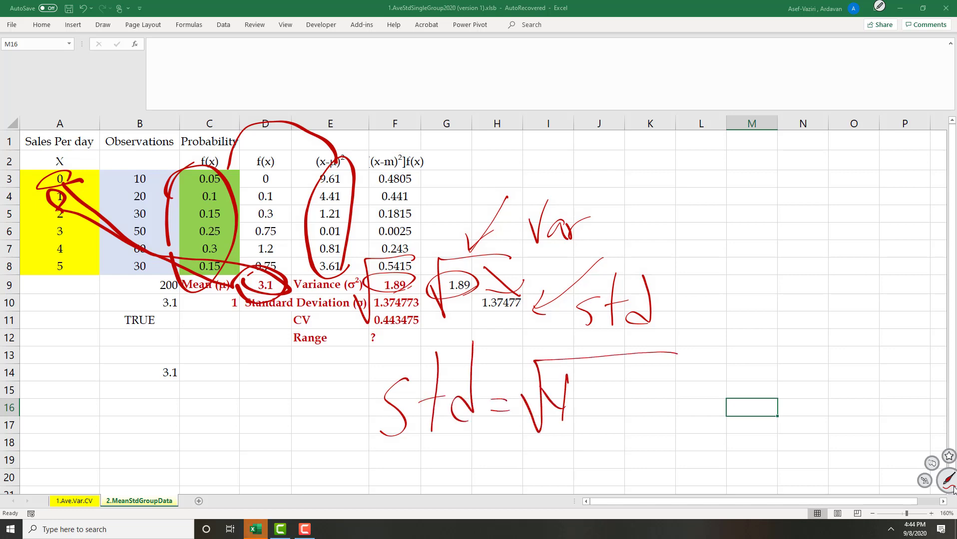
mouse_move(593, 393)
mouse_down()
mouse_move(594, 409)
mouse_move(607, 405)
mouse_up()
drag(607, 398, 618, 387)
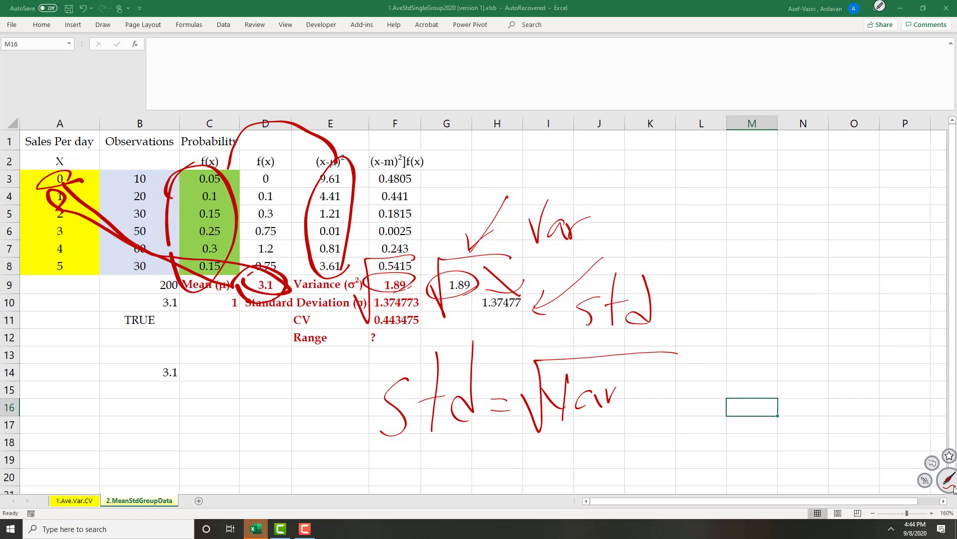
Circle the CV label in row 11 and handwrite the circled fraction Std over Ave in the empty area around columns M and N.
drag(324, 325, 311, 308)
drag(763, 268, 737, 304)
mouse_move(800, 242)
mouse_down()
mouse_move(775, 296)
mouse_move(794, 278)
mouse_up()
mouse_move(831, 241)
mouse_down()
mouse_move(785, 287)
mouse_move(800, 280)
mouse_up()
drag(730, 309, 817, 307)
mouse_move(733, 355)
mouse_down()
mouse_move(751, 319)
mouse_move(760, 352)
mouse_up()
drag(740, 341, 793, 349)
mouse_move(795, 361)
mouse_down()
mouse_move(780, 380)
mouse_move(700, 401)
mouse_up()
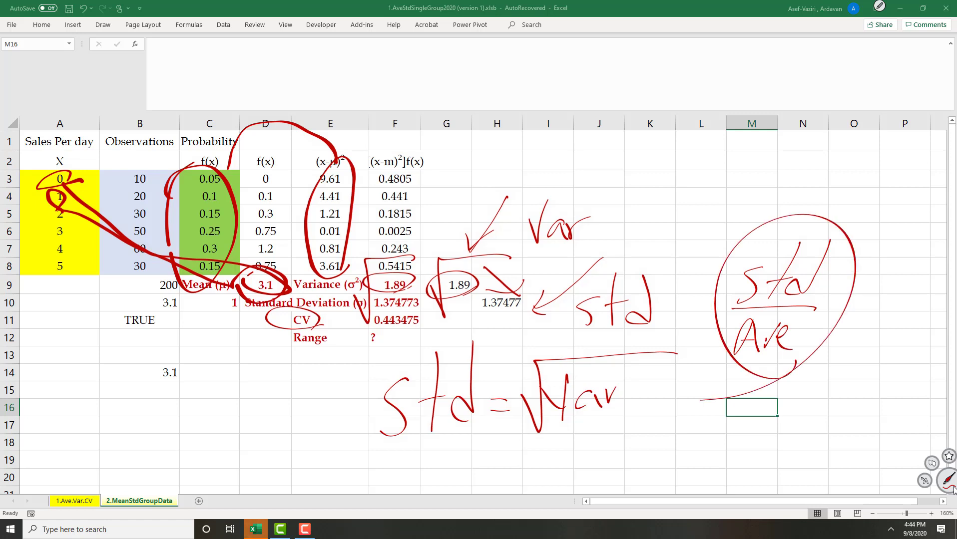